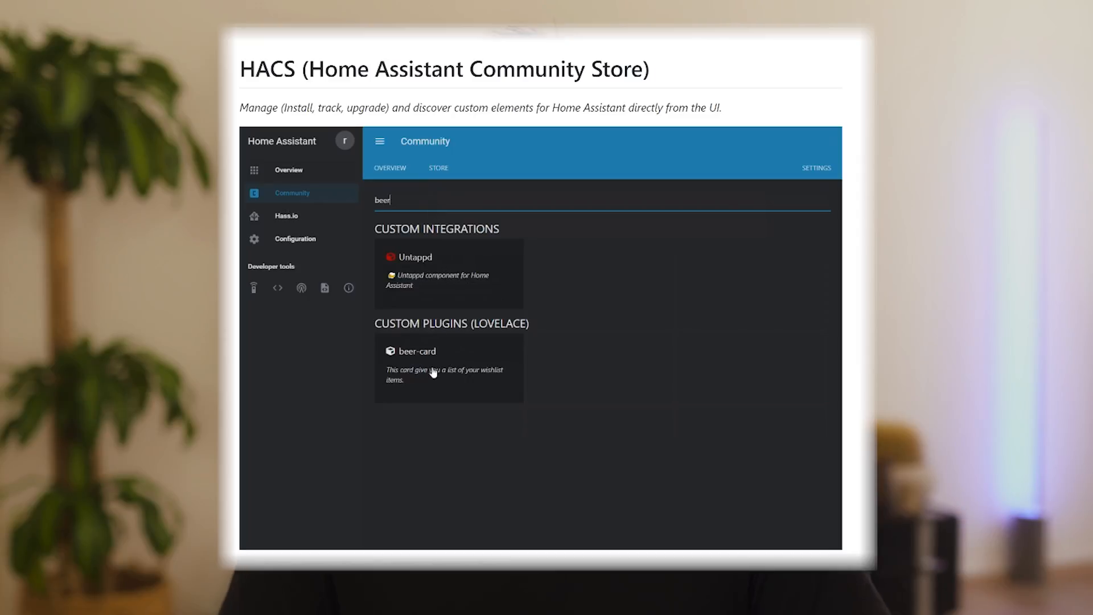
pyautogui.click(404, 389)
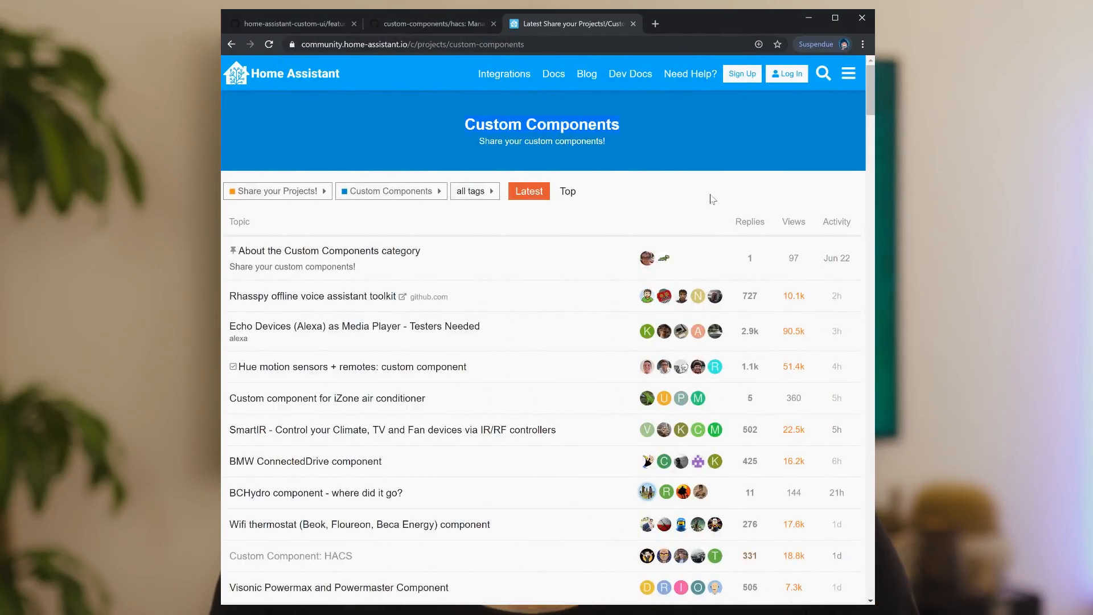
# Browse the Custom Components topics on the Home Assistant forum and the custom-components organization page on GitHub.
pyautogui.scroll(-20, 677, 188)
pyautogui.scroll(-15, 760, 219)
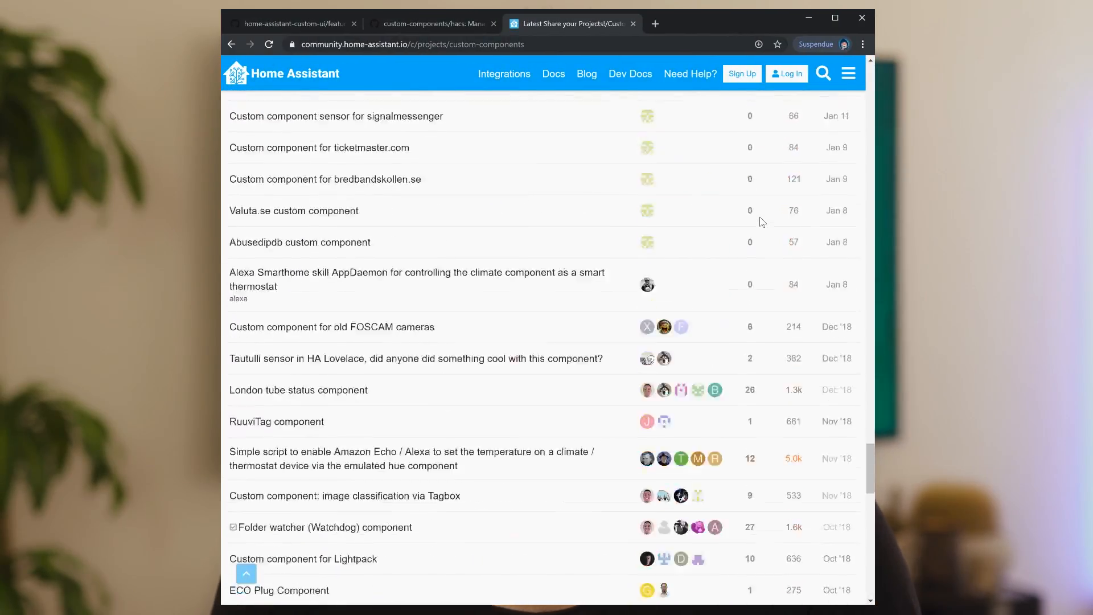
pyautogui.scroll(20, 759, 219)
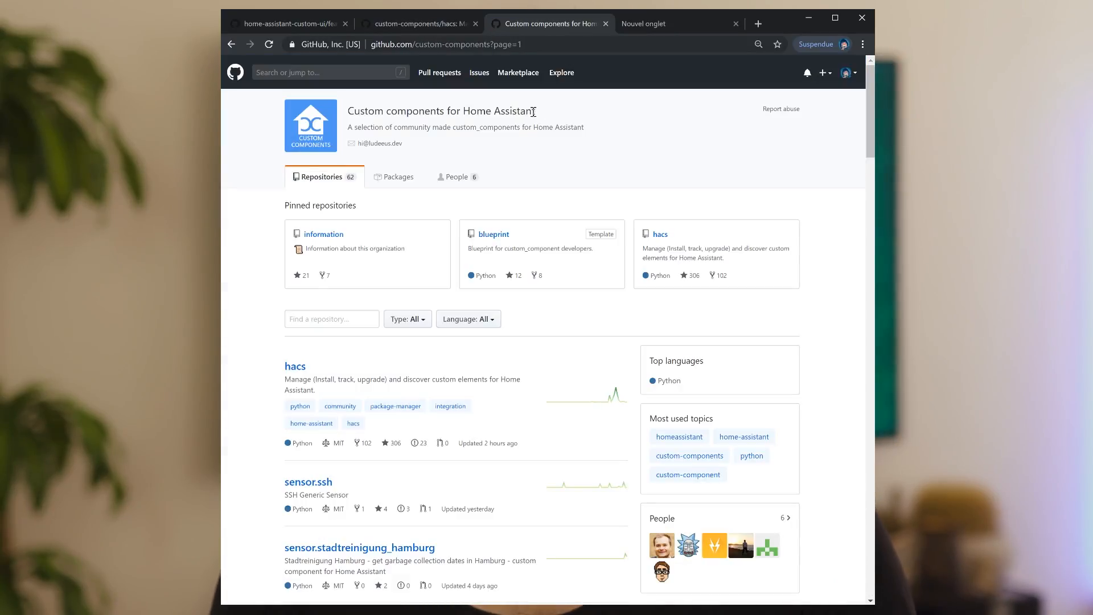
pyautogui.tripleClick(537, 114)
pyautogui.click(488, 129)
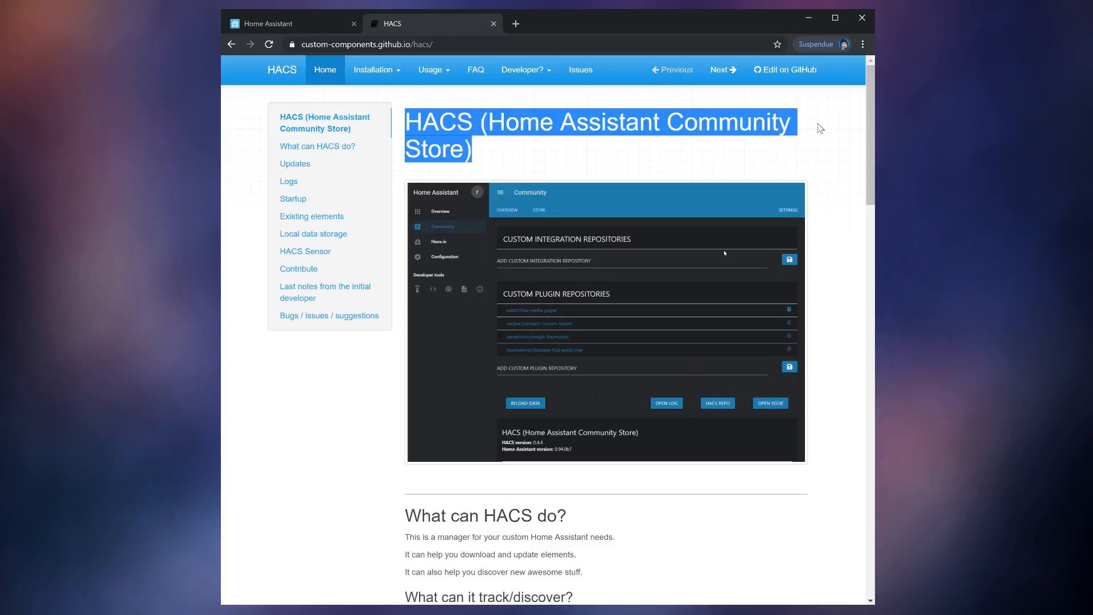
# Open the Manual installation page of the HACS documentation.
pyautogui.click(819, 128)
pyautogui.click(373, 70)
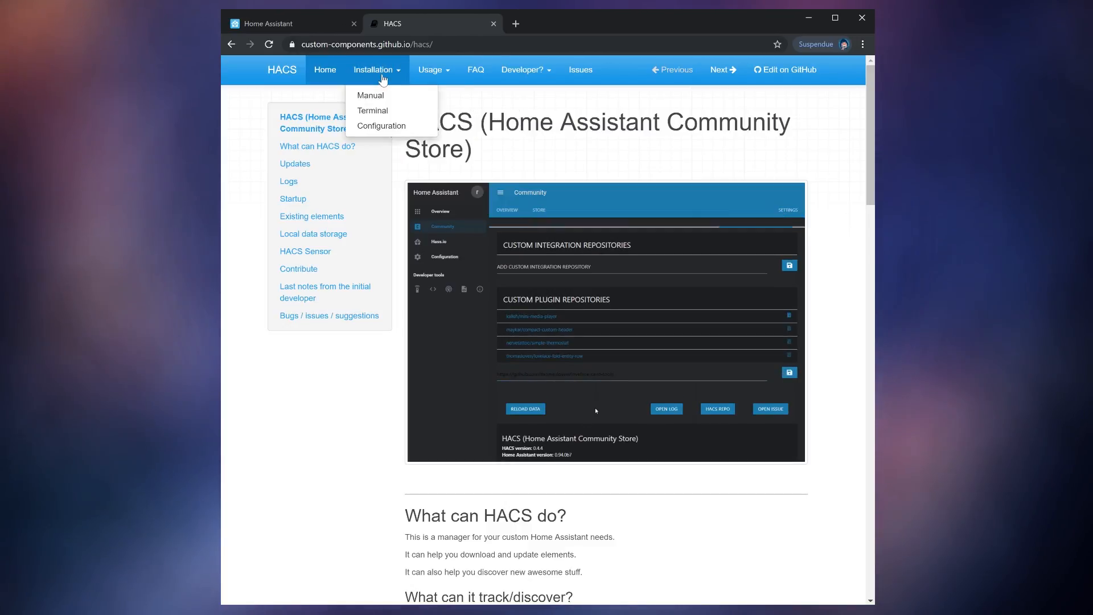
pyautogui.click(377, 95)
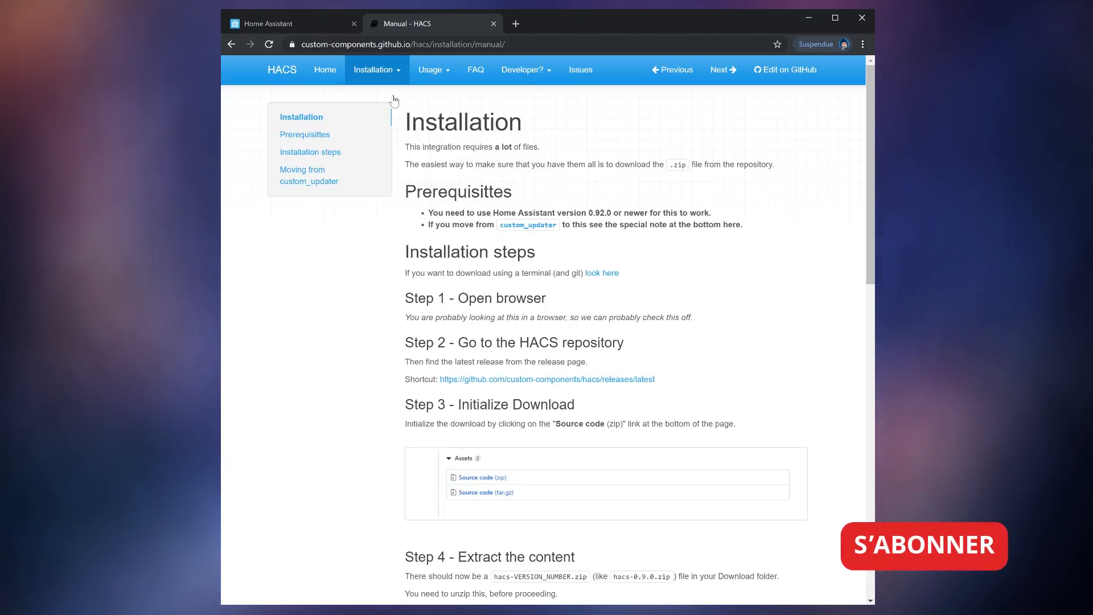
# Read the installation introduction, the prerequisites and the terminal download note on the manual installation page.
pyautogui.tripleClick(546, 127)
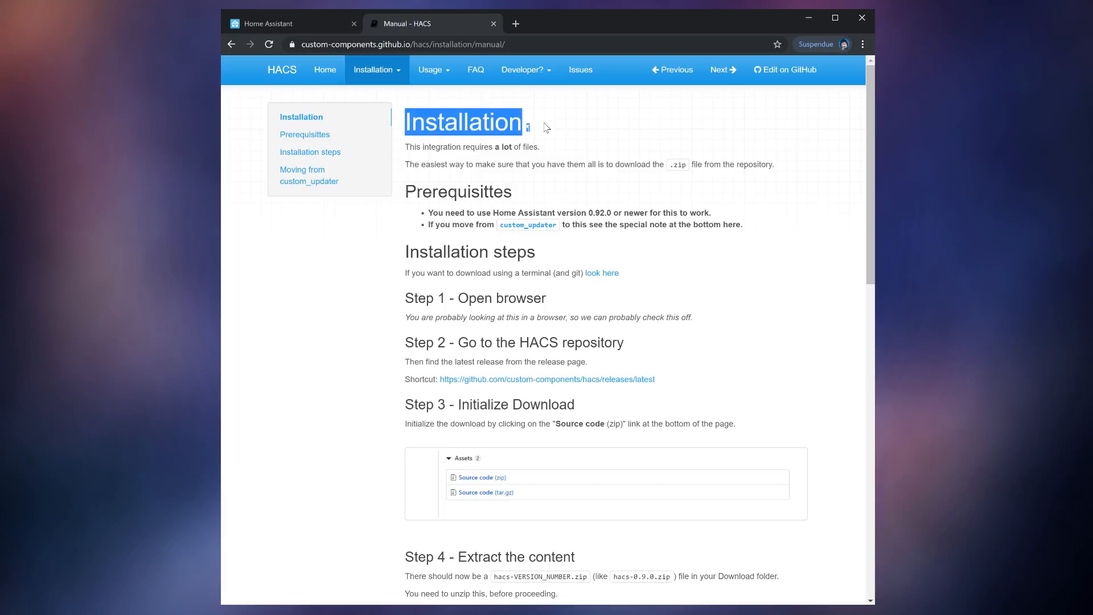
pyautogui.tripleClick(567, 150)
pyautogui.tripleClick(793, 168)
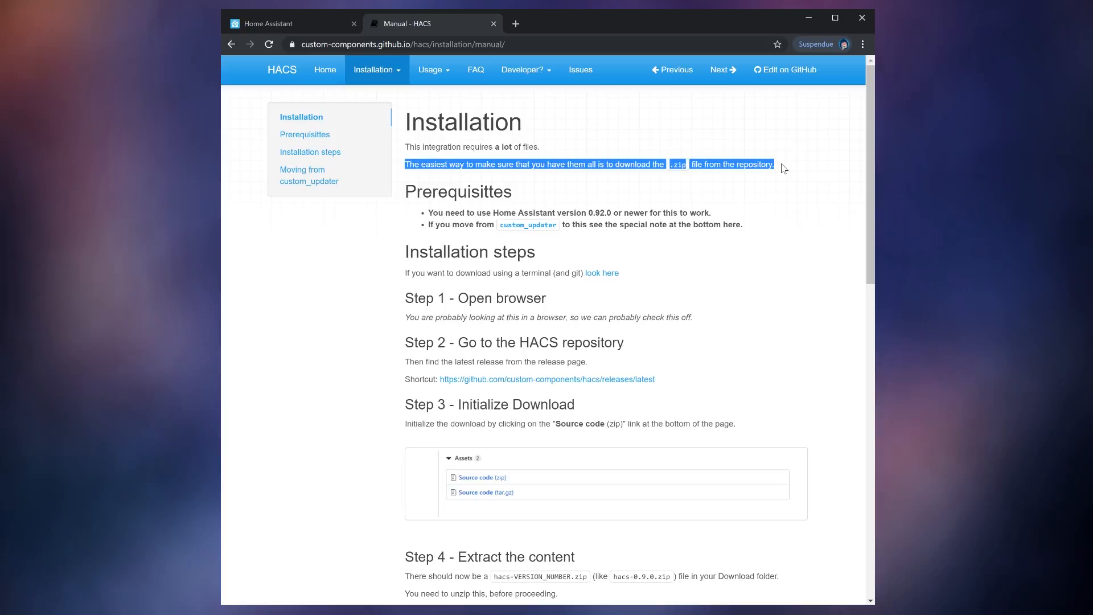
pyautogui.tripleClick(743, 215)
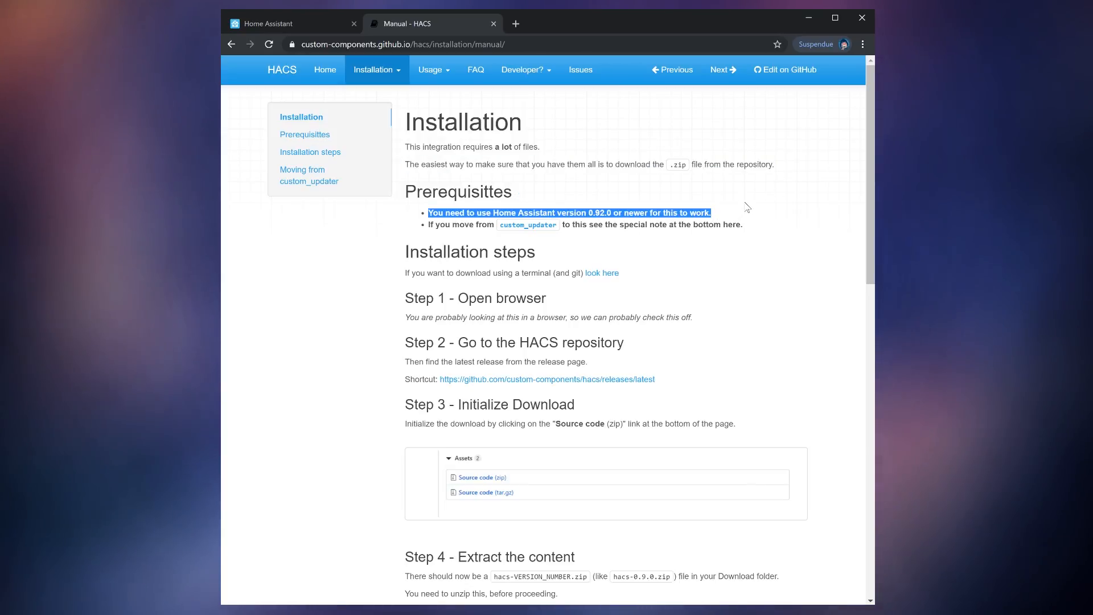
pyautogui.moveTo(583, 274); pyautogui.dragTo(400, 277)
pyautogui.doubleClick(537, 274)
pyautogui.doubleClick(576, 275)
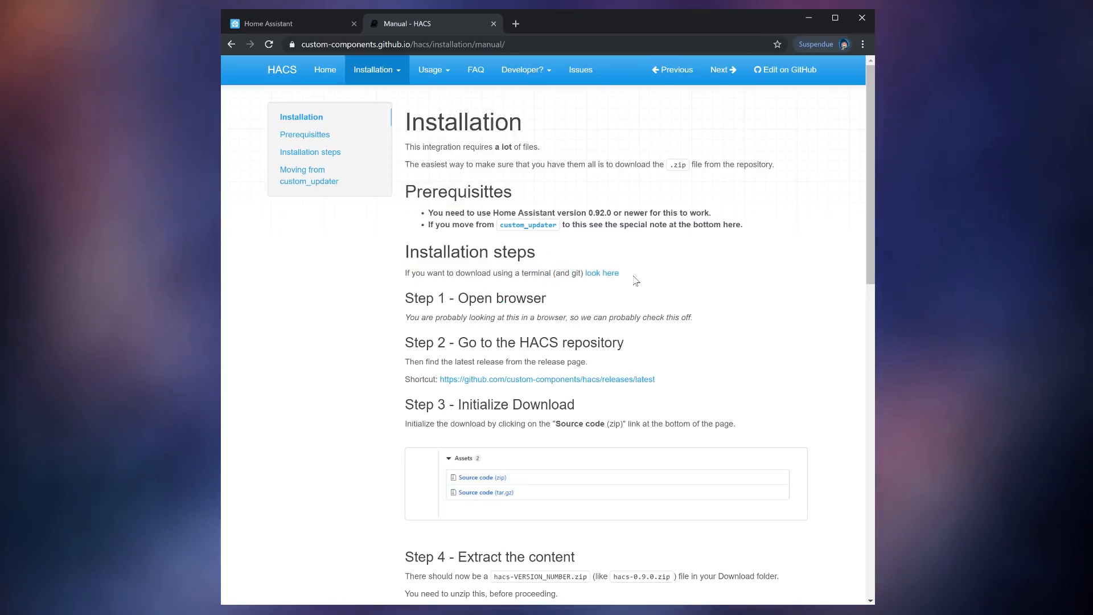
# Open the latest HACS release on GitHub from the Step 2 shortcut and download its source code as a zip.
pyautogui.tripleClick(630, 344)
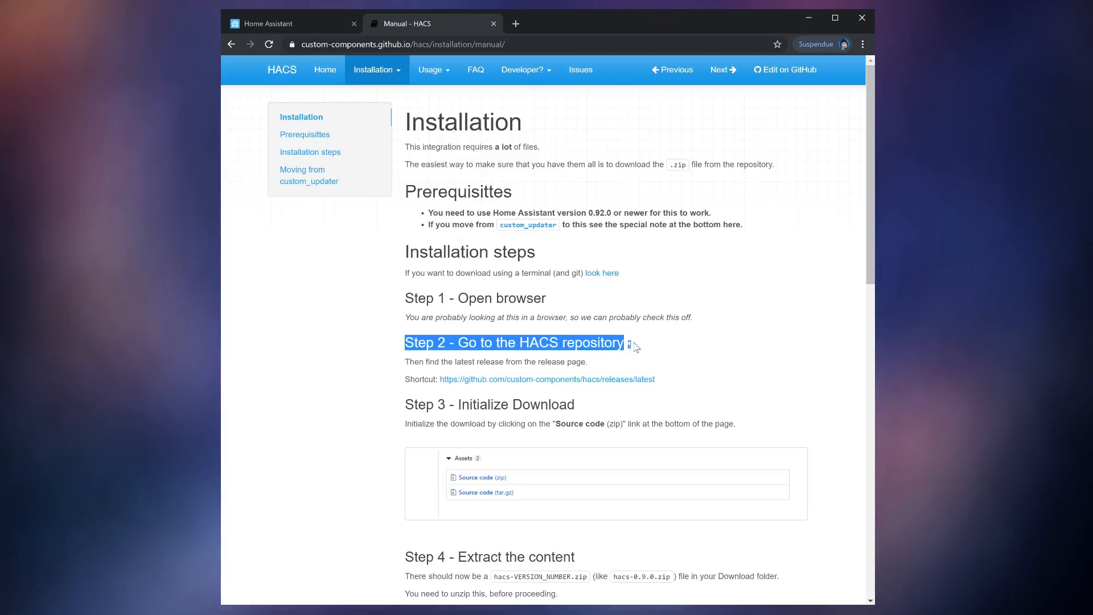
pyautogui.tripleClick(600, 371)
pyautogui.click(604, 373)
pyautogui.click(528, 382)
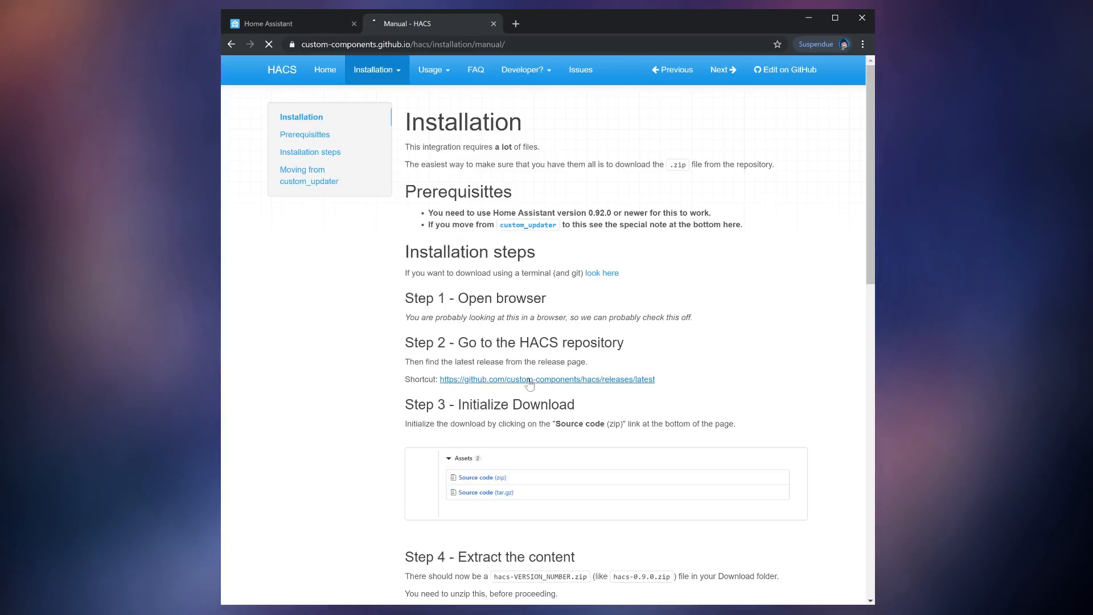
pyautogui.doubleClick(444, 210)
pyautogui.click(444, 210)
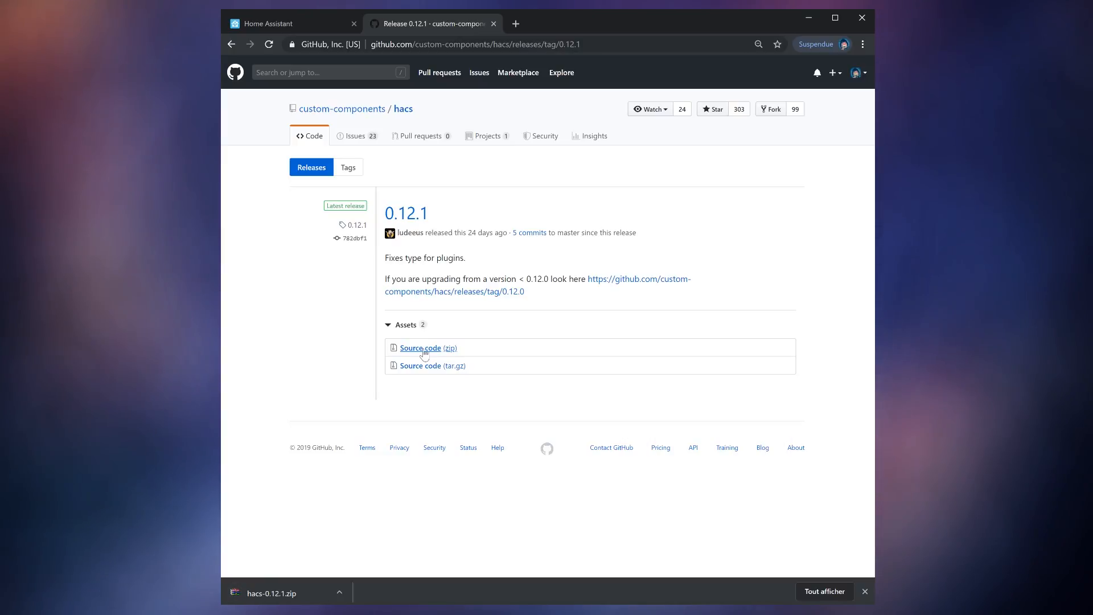
# Open the downloaded hacs-0.12.1.zip, extract its contents to the desktop (Bureau) and close the archive.
pyautogui.click(317, 589)
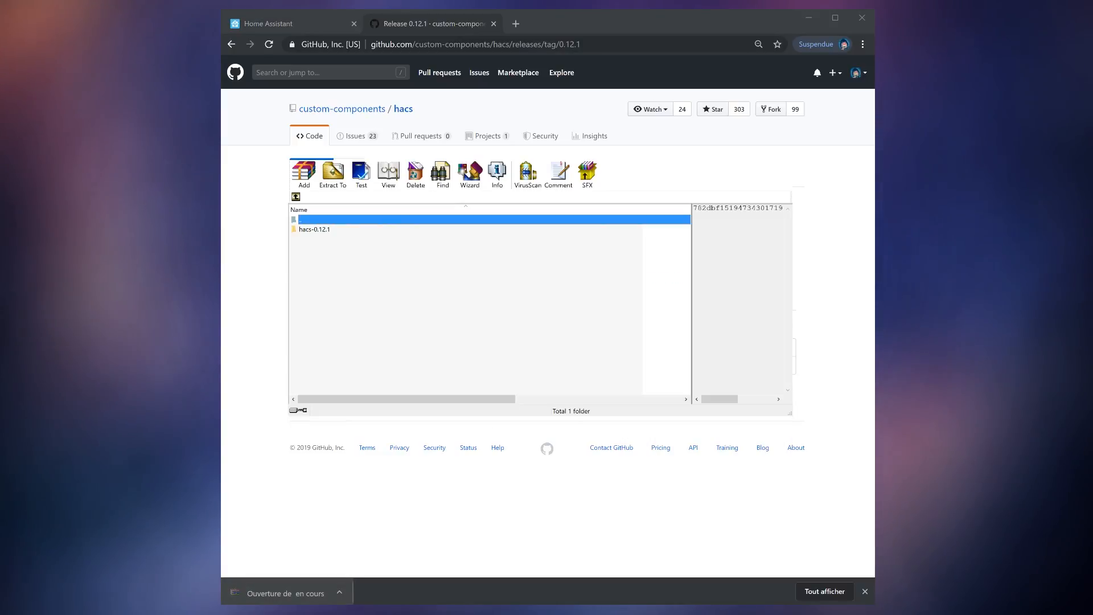
pyautogui.click(333, 174)
pyautogui.click(594, 245)
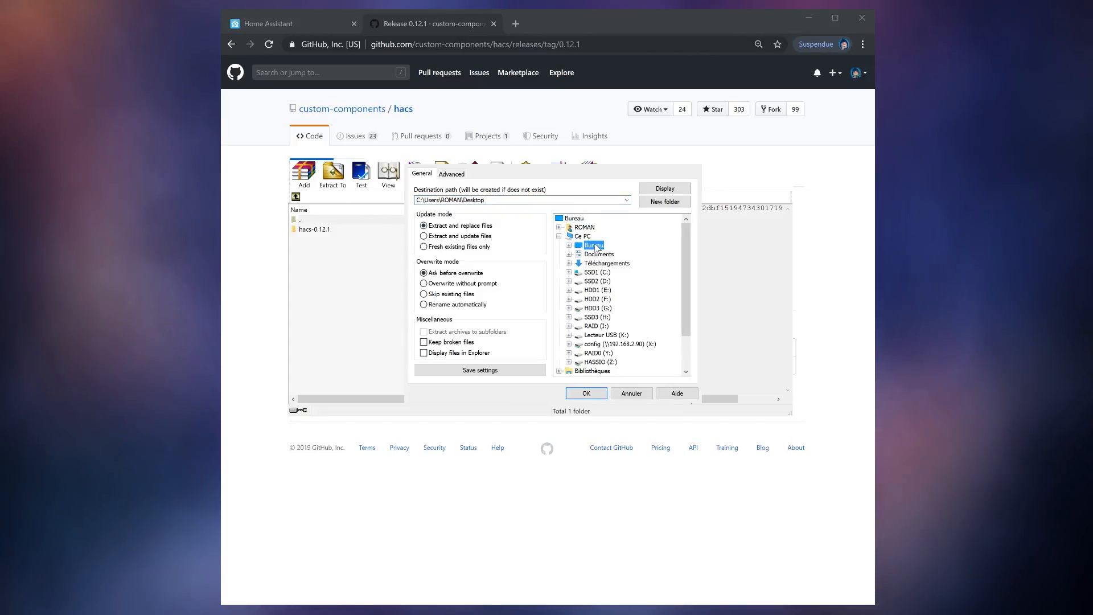
pyautogui.click(571, 391)
pyautogui.click(779, 140)
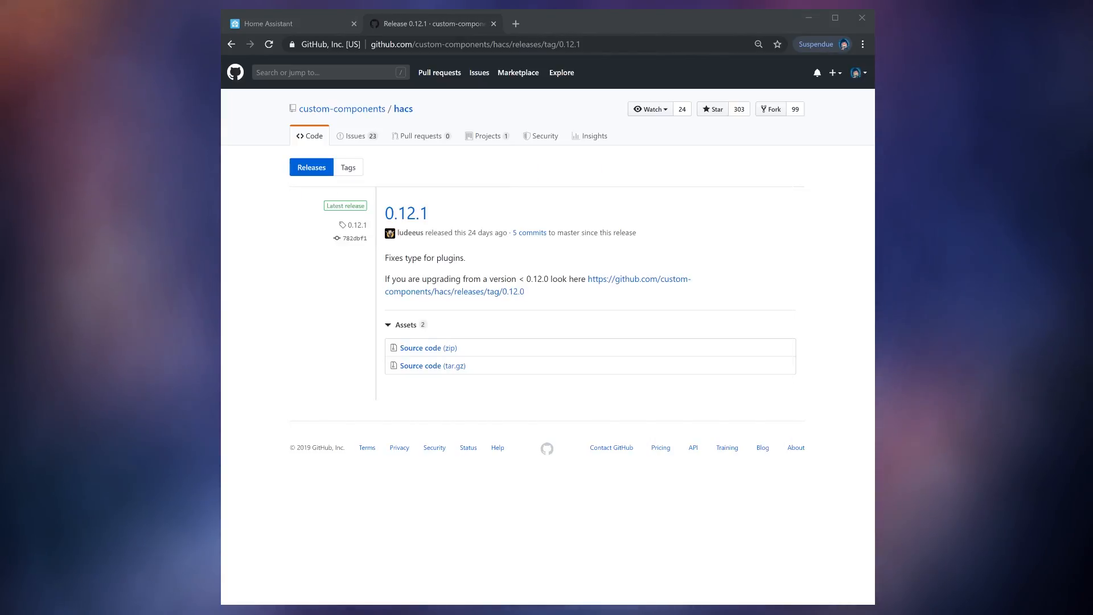
# In File Explorer, copy the hacs folder from custom_components inside the extracted hacs-0.12.1 folder on the desktop.
pyautogui.press('super+e')
pyautogui.doubleClick(428, 149)
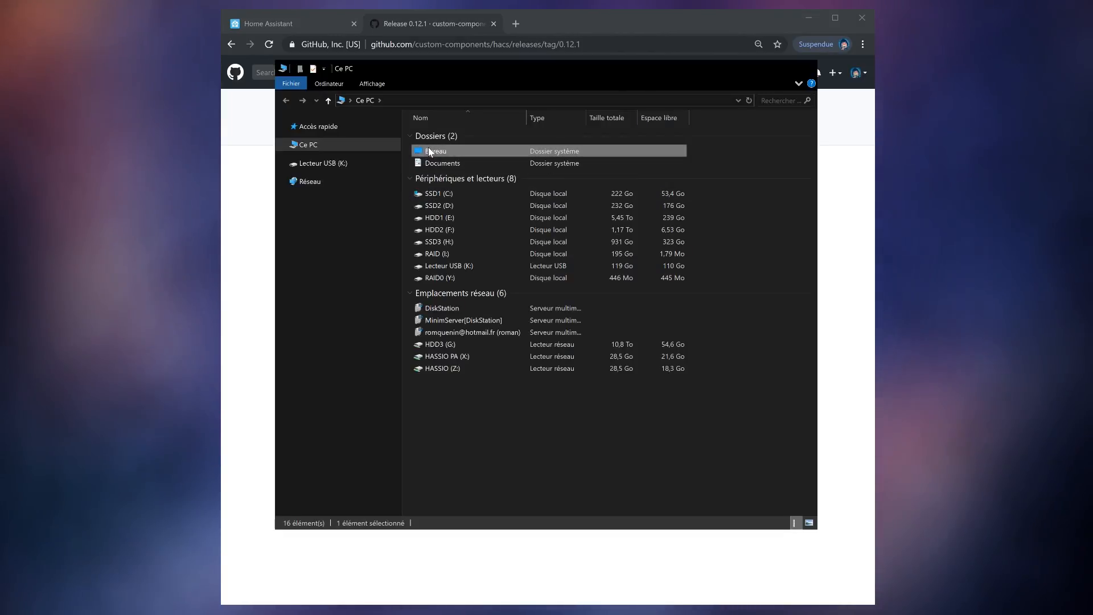
pyautogui.doubleClick(456, 134)
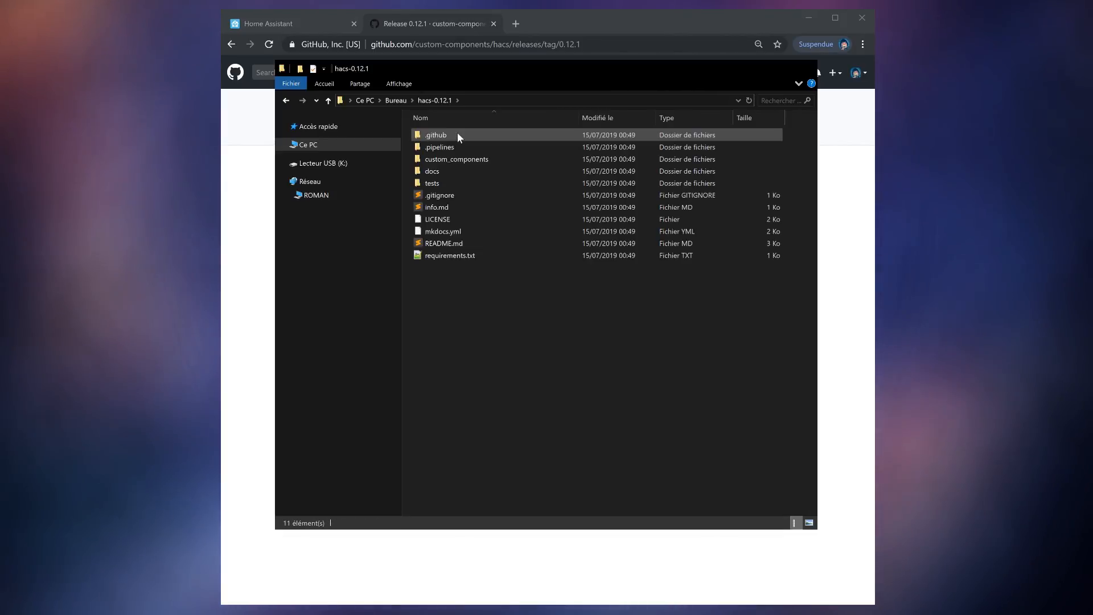
pyautogui.doubleClick(481, 159)
pyautogui.moveTo(528, 162); pyautogui.dragTo(407, 128)
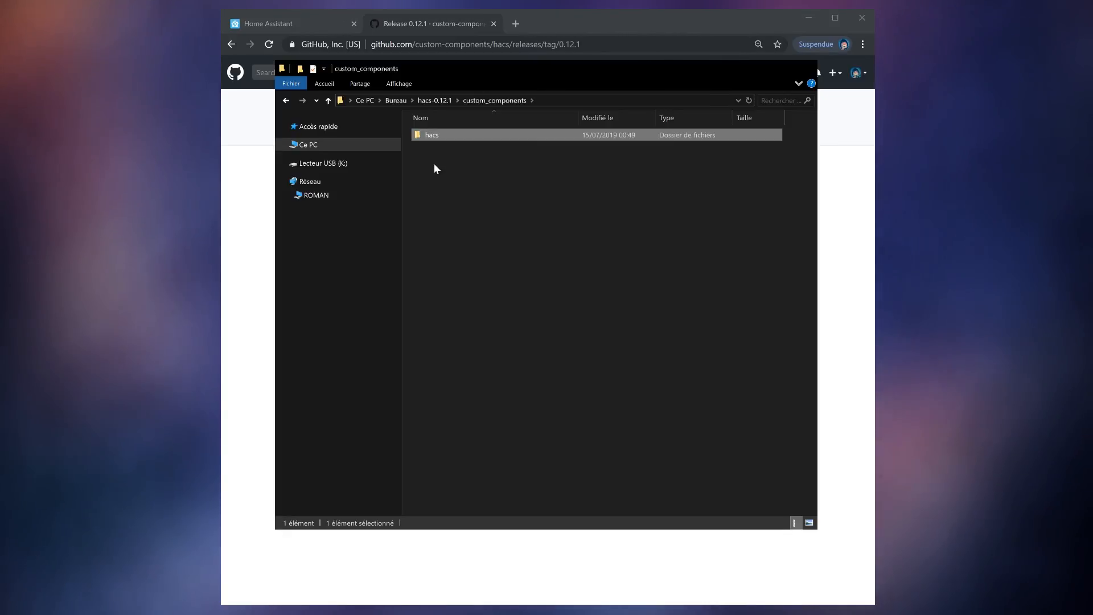
# Create a folder named custom_components in the root of the HASSIO PA (X:) drive.
pyautogui.click(280, 144)
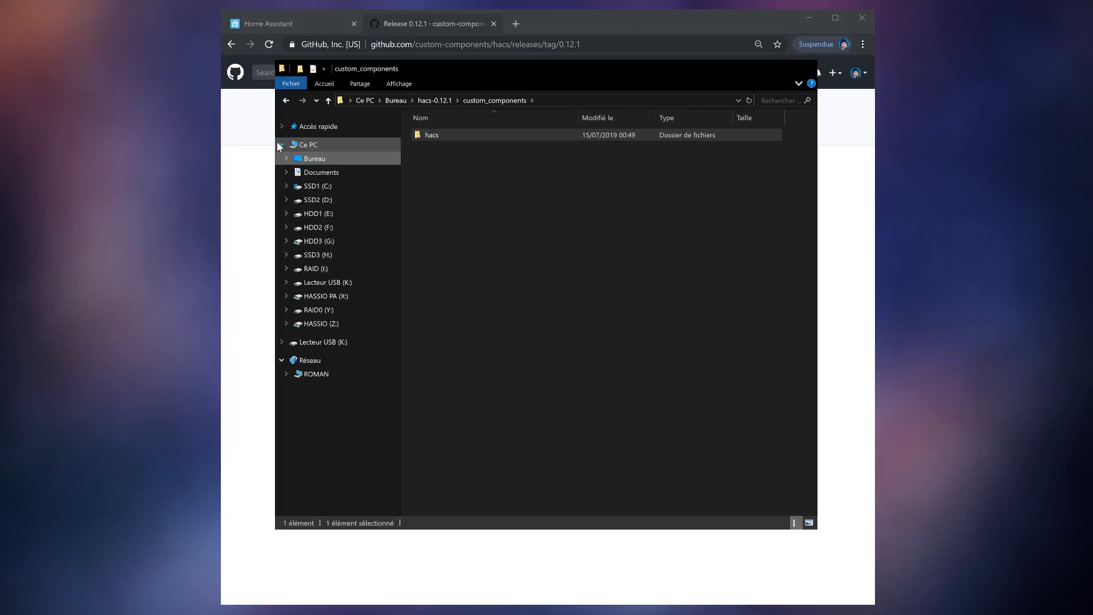
pyautogui.click(323, 296)
pyautogui.click(504, 280)
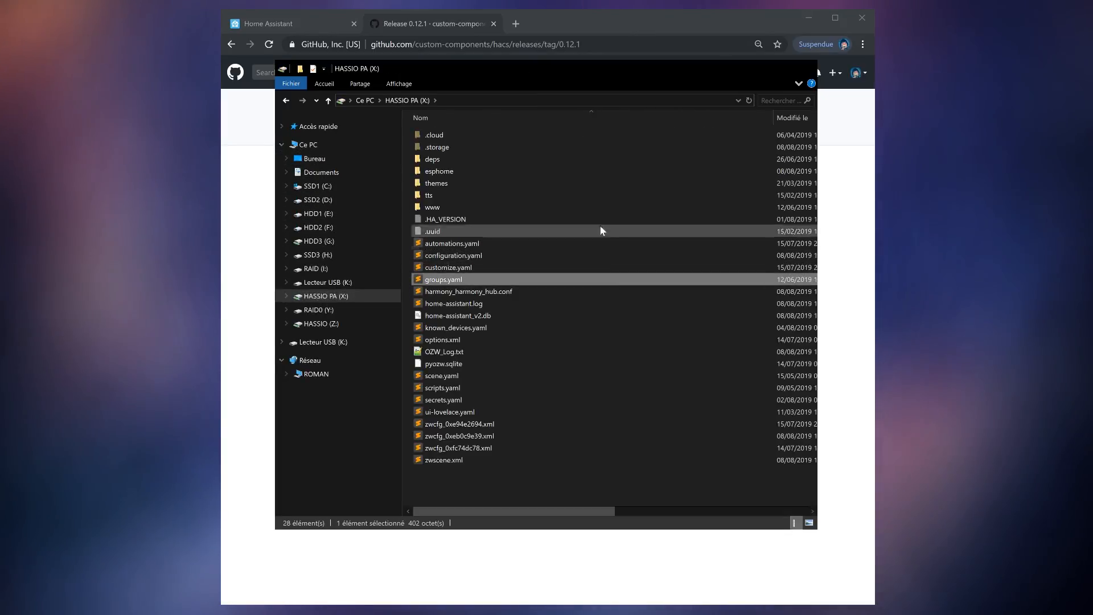
pyautogui.click(493, 486)
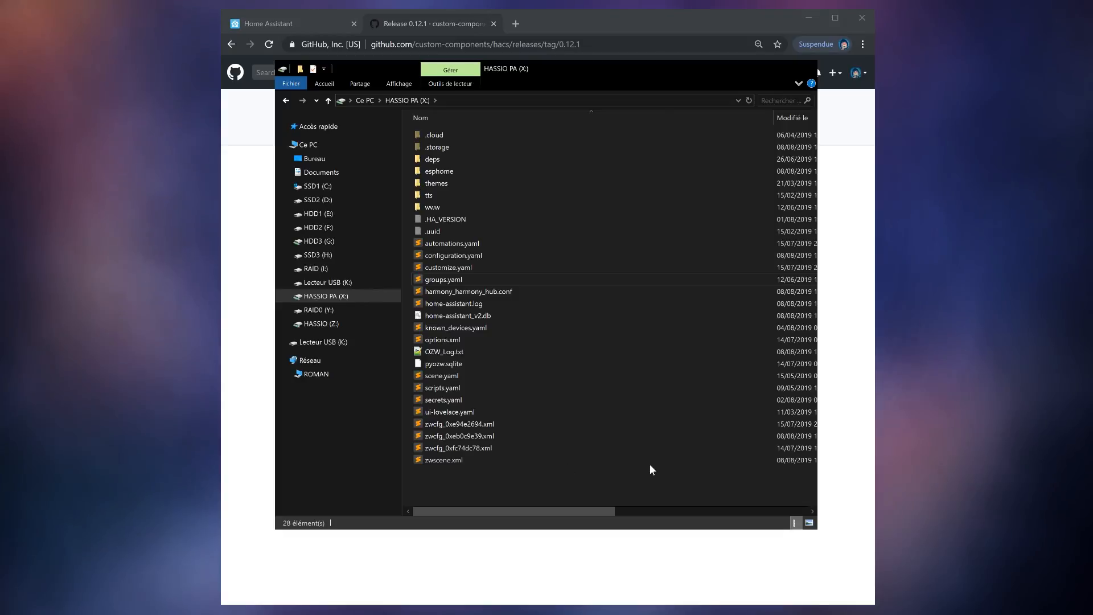
pyautogui.hotkey('ctrl', 'shift', 'n')
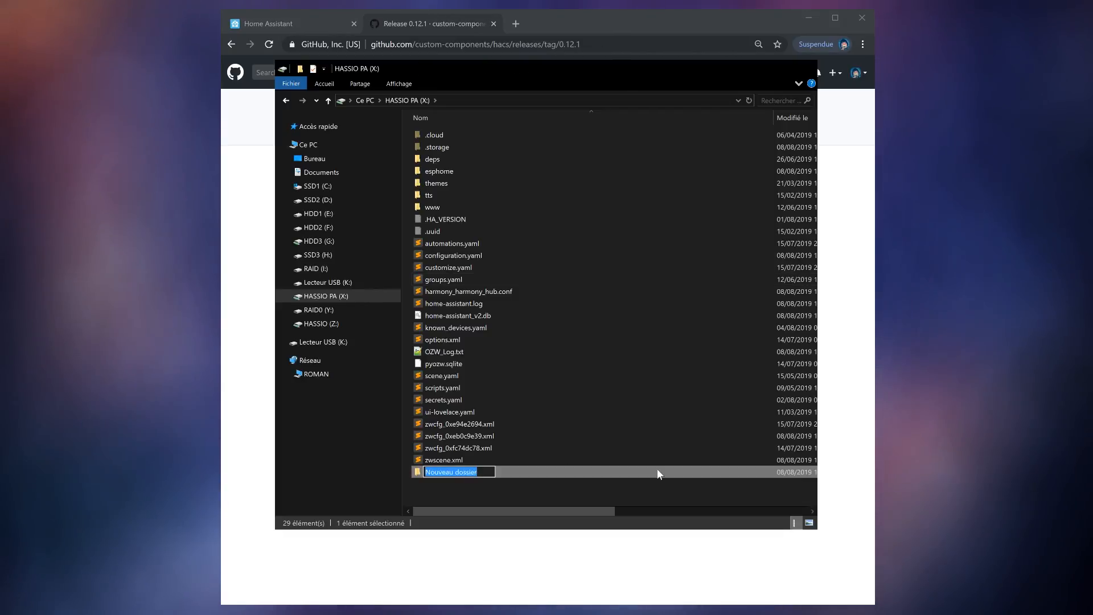
pyautogui.write('custom')
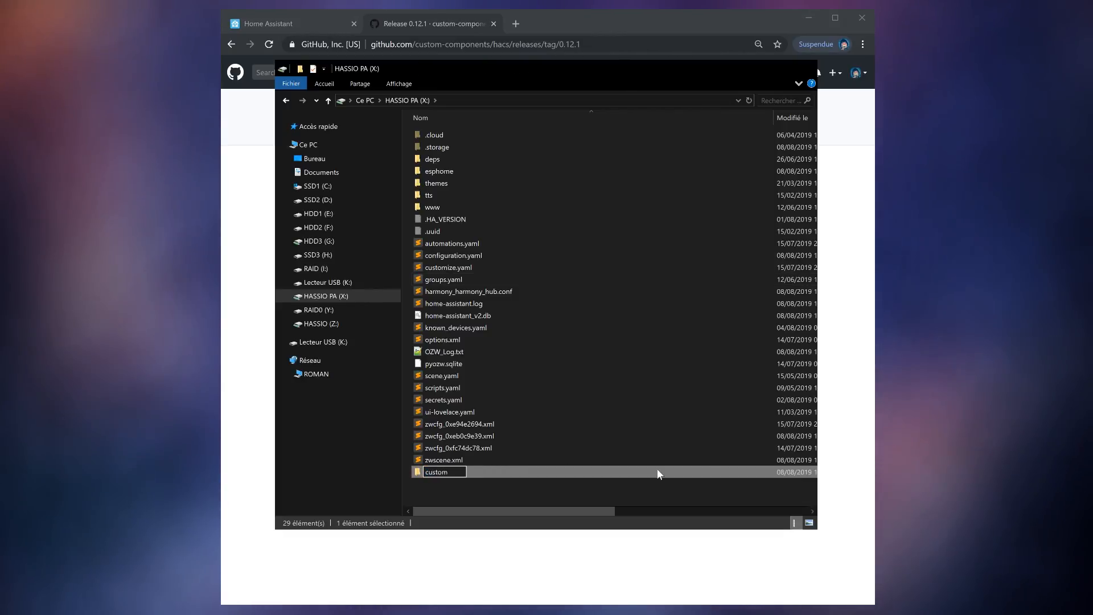
pyautogui.write('_como')
pyautogui.write('onents')
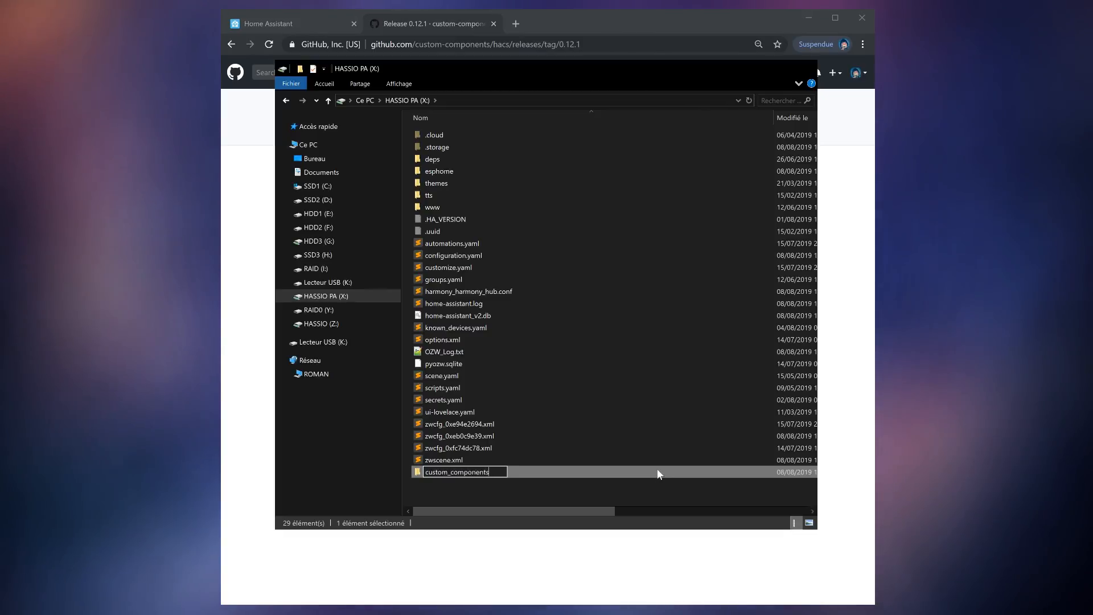
pyautogui.press('Return')
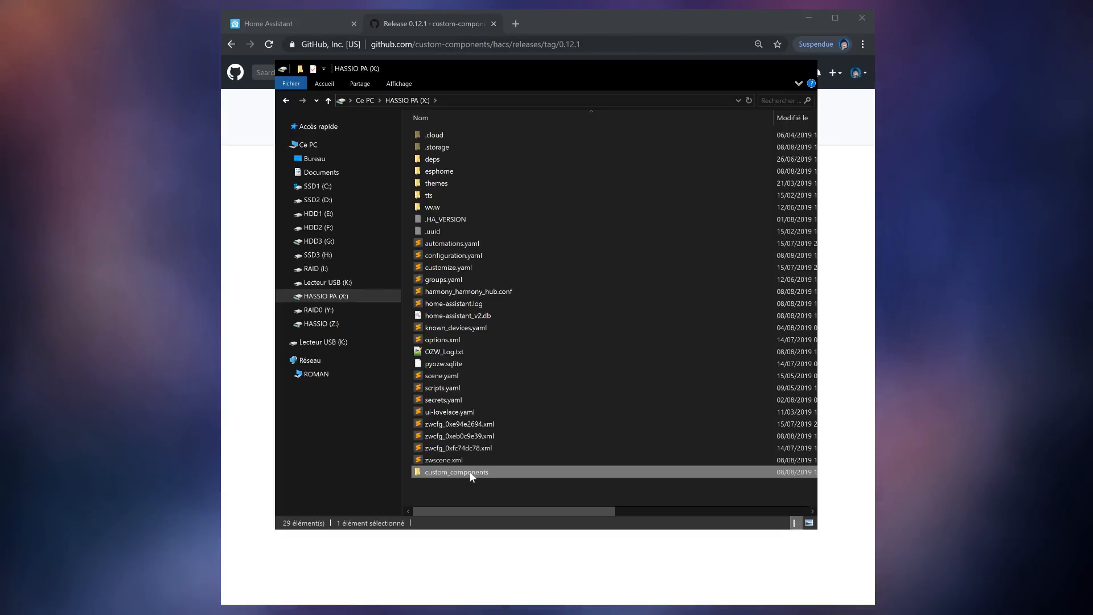
# Paste the hacs folder into the custom_components folder on the HASSIO PA (X:) drive and close File Explorer.
pyautogui.doubleClick(471, 475)
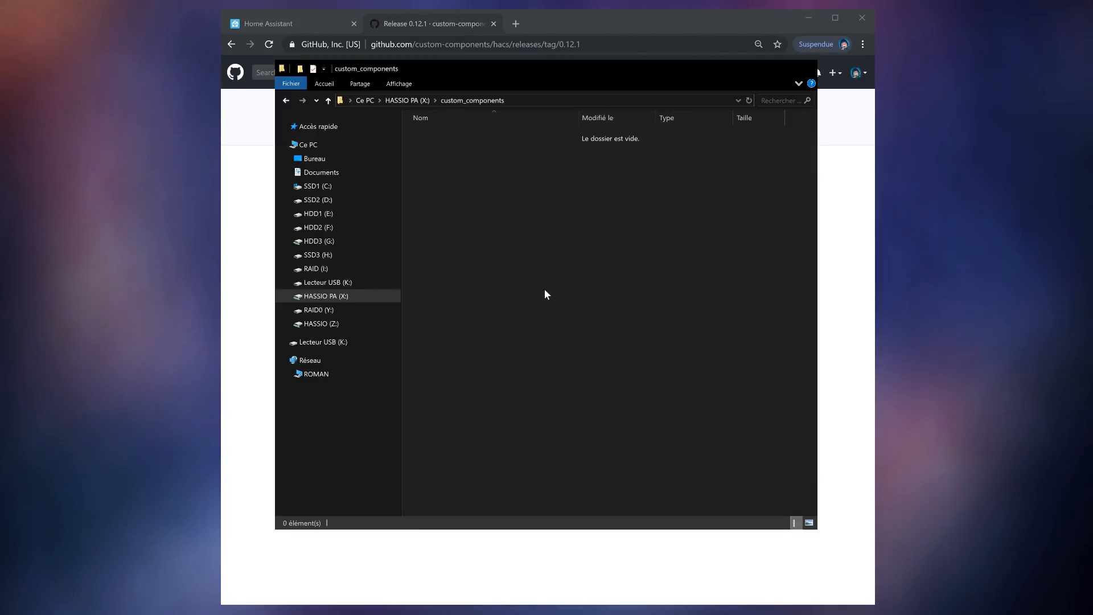
pyautogui.hotkey('ctrl', 'v')
pyautogui.click(473, 164)
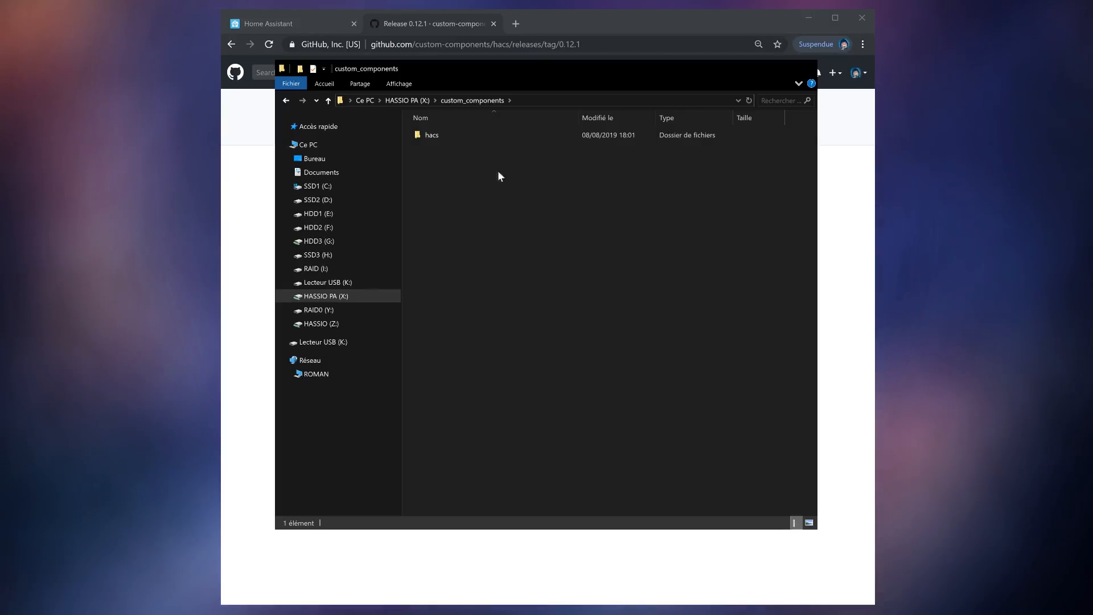
pyautogui.click(812, 70)
# Switch to Home Assistant, validate the configuration in the general settings and restart the server.
pyautogui.hotkey('ctrl', '1')
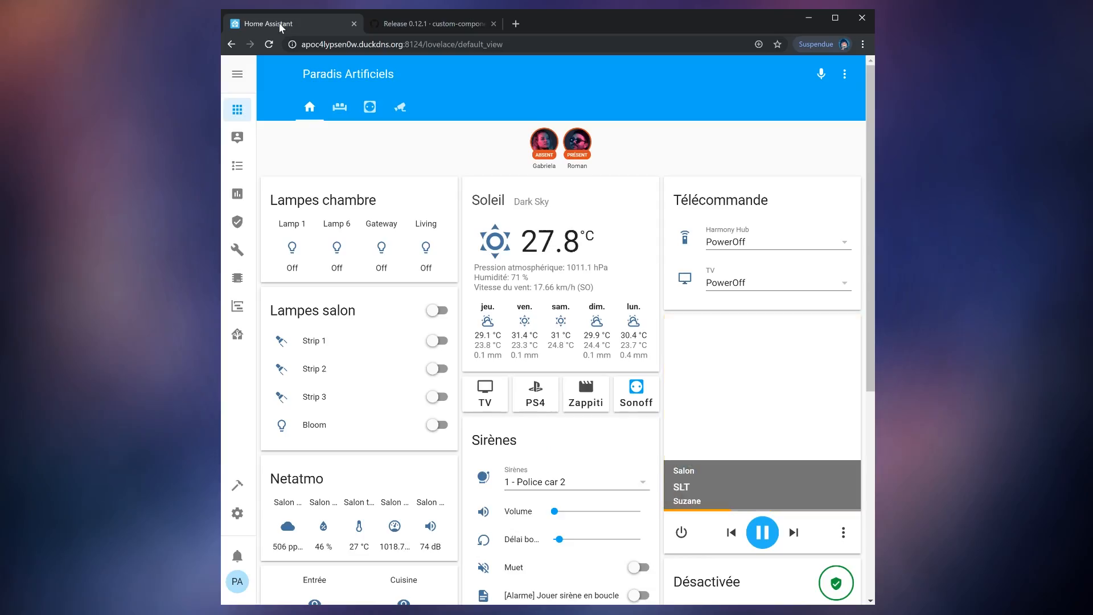
pyautogui.click(237, 512)
pyautogui.click(539, 344)
pyautogui.scroll(-10, 455, 336)
pyautogui.click(658, 296)
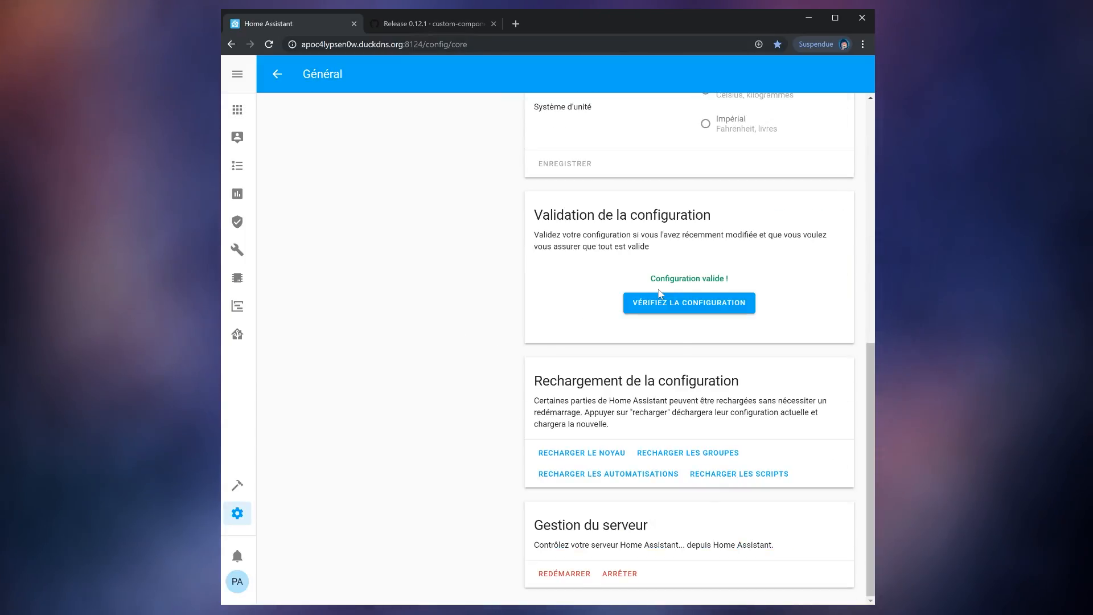
pyautogui.click(564, 575)
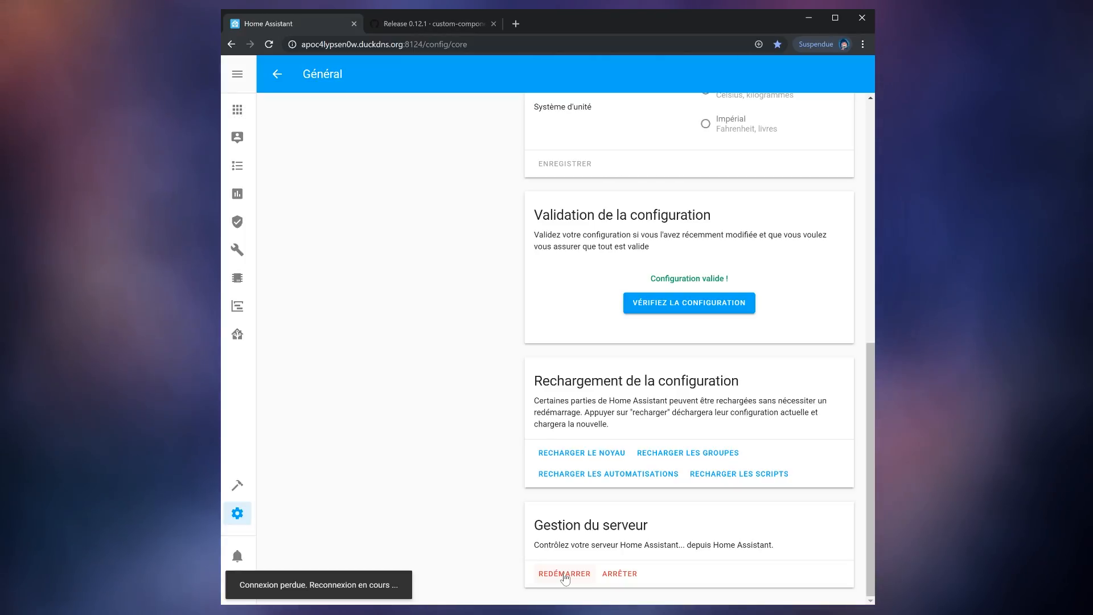
# Return to the HACS documentation, open the installation Configuration page and go to the Github Personal Access Token instructions.
pyautogui.click(447, 25)
pyautogui.hotkey('alt', 'Left')
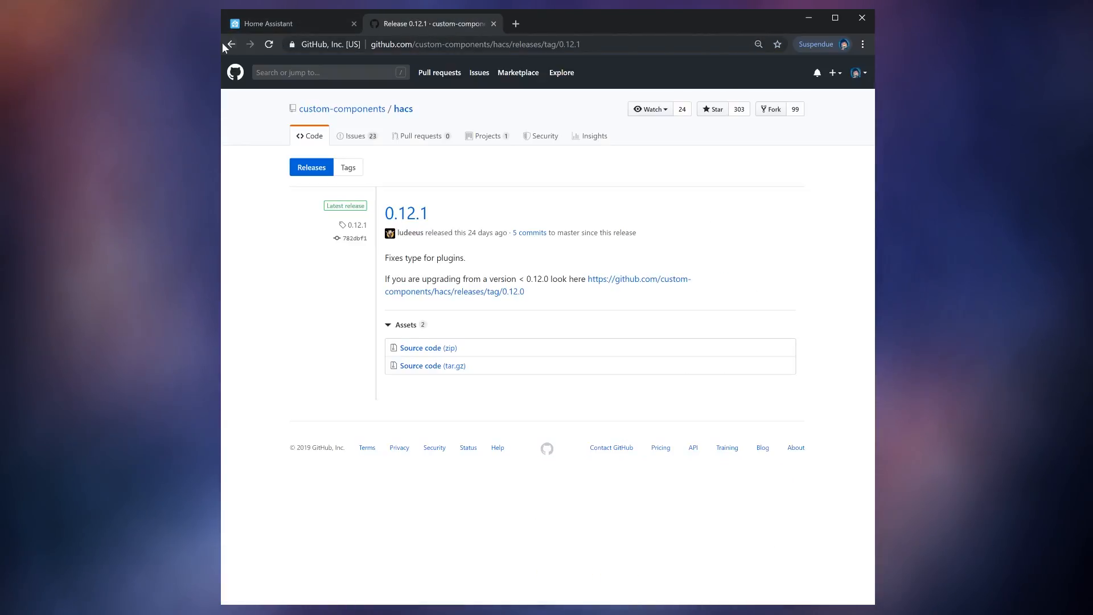
pyautogui.click(396, 74)
pyautogui.click(381, 126)
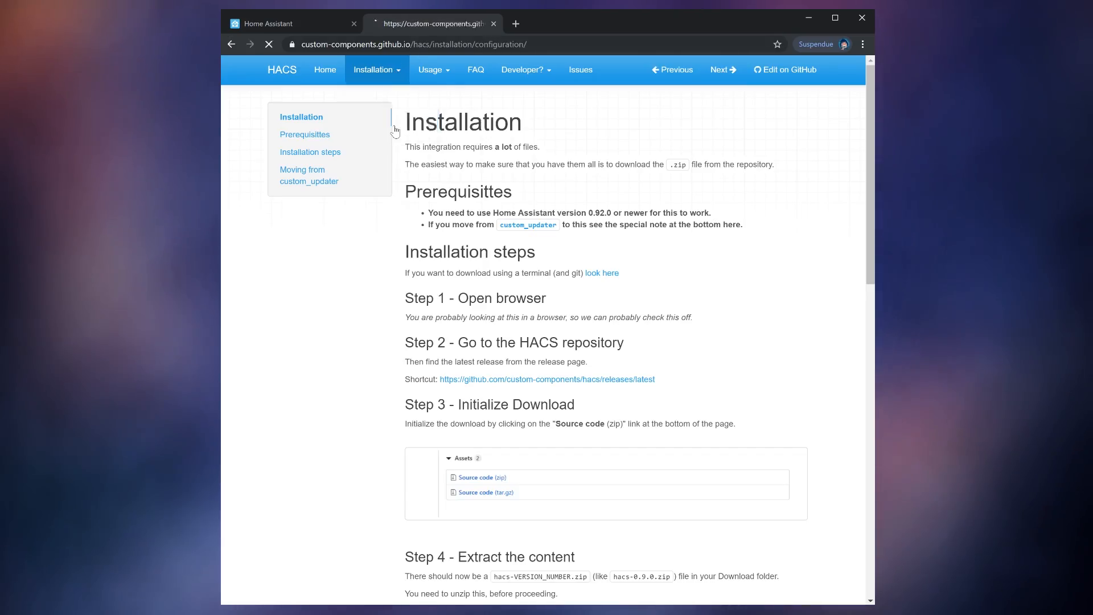
pyautogui.moveTo(420, 194); pyautogui.dragTo(266, 181)
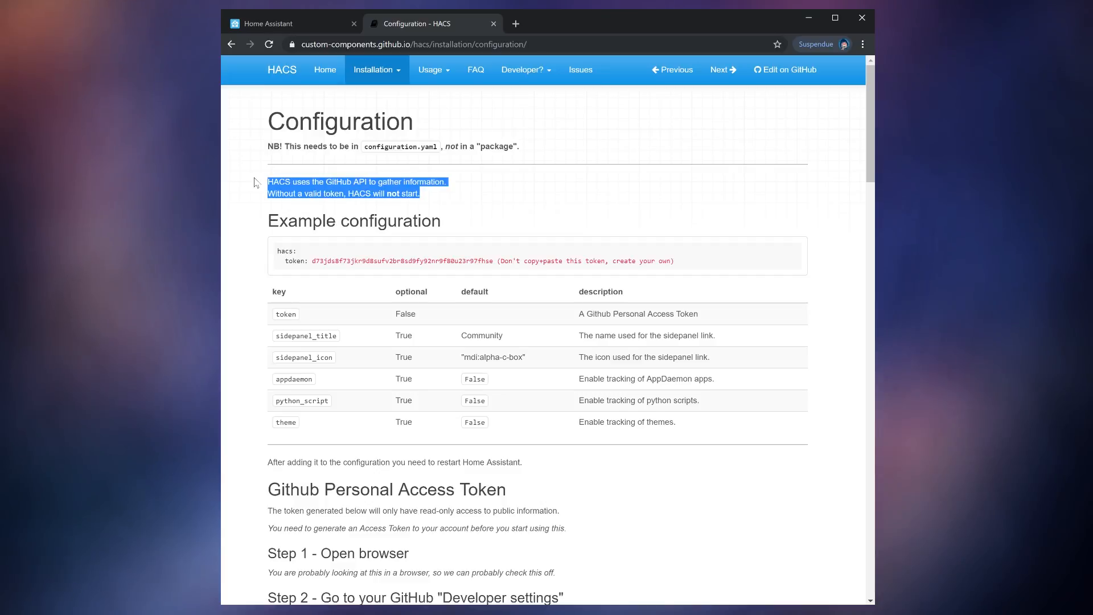
pyautogui.scroll(-4, 272, 315)
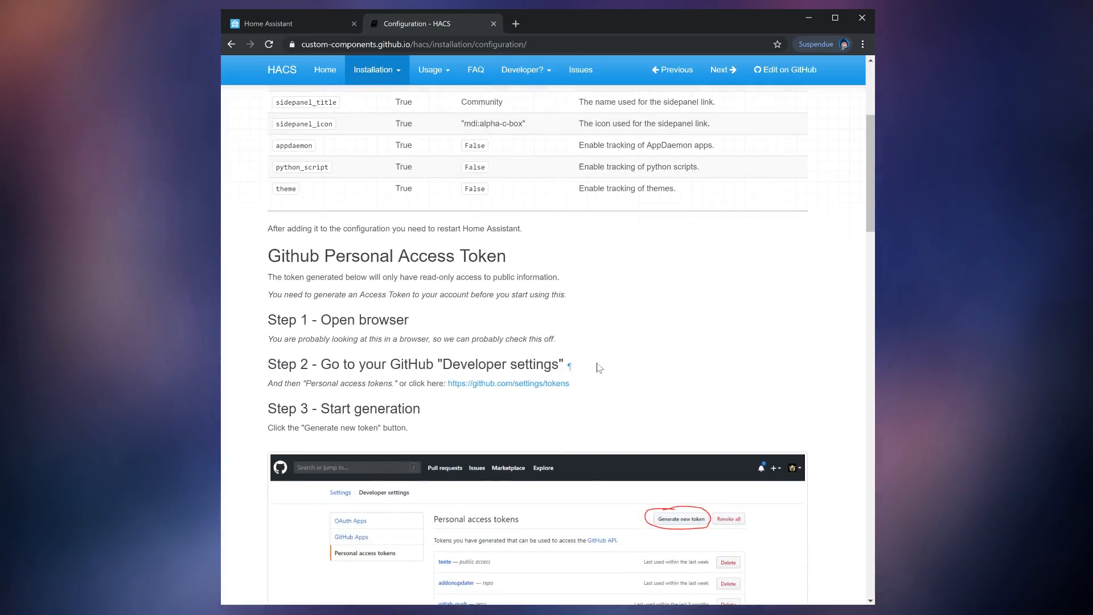
# Open GitHub's personal access tokens page and generate a new token with the note HACS PA and no scopes selected.
pyautogui.click(517, 387)
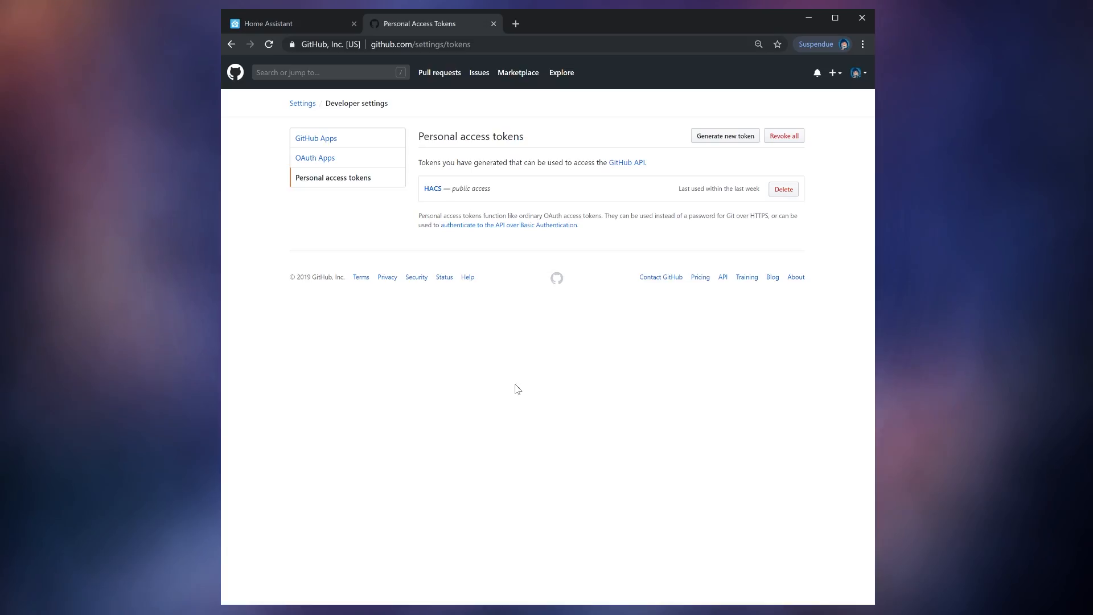
pyautogui.click(733, 137)
pyautogui.write('HACS')
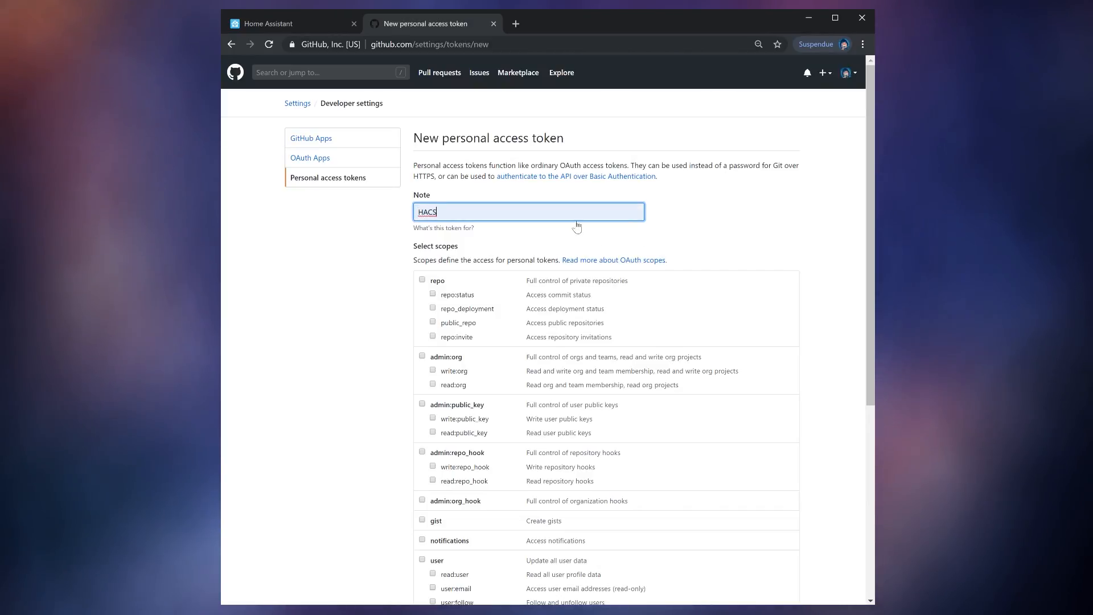
pyautogui.write(' HA')
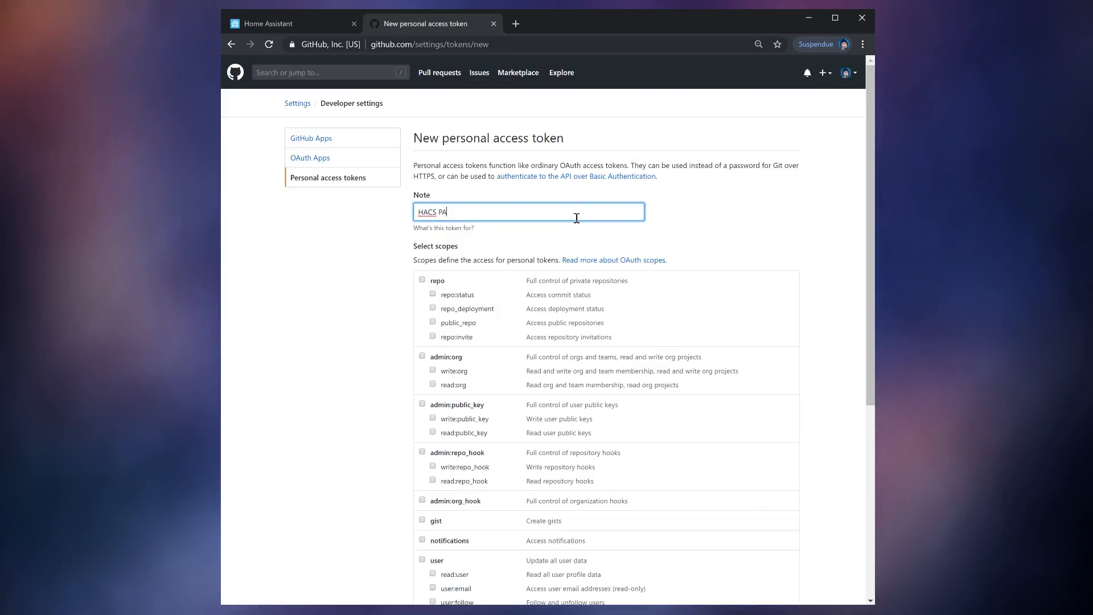
pyautogui.scroll(-5, 577, 219)
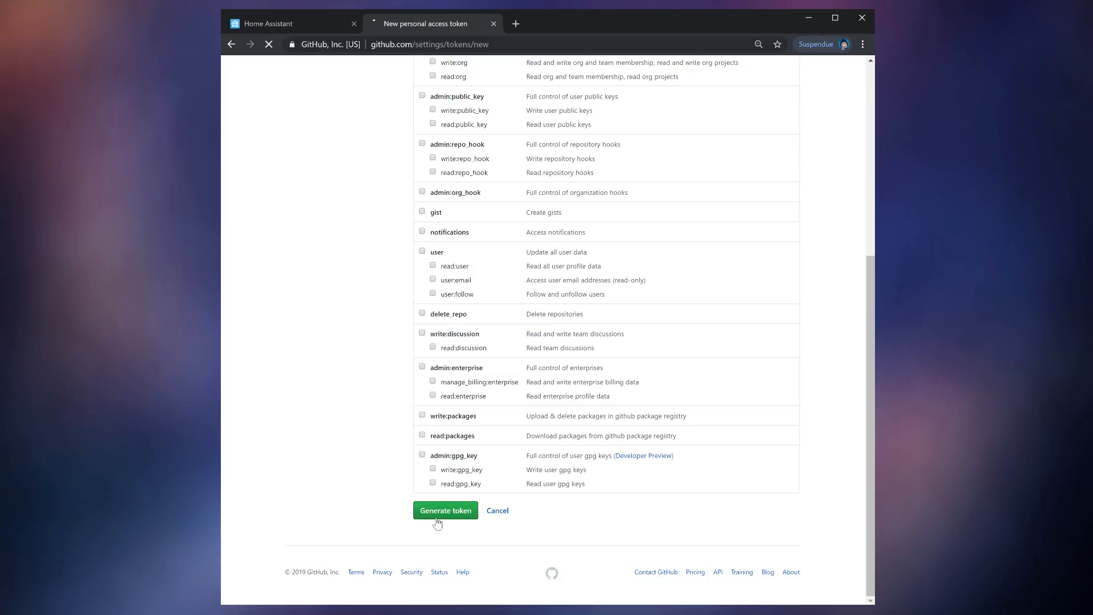
pyautogui.click(436, 514)
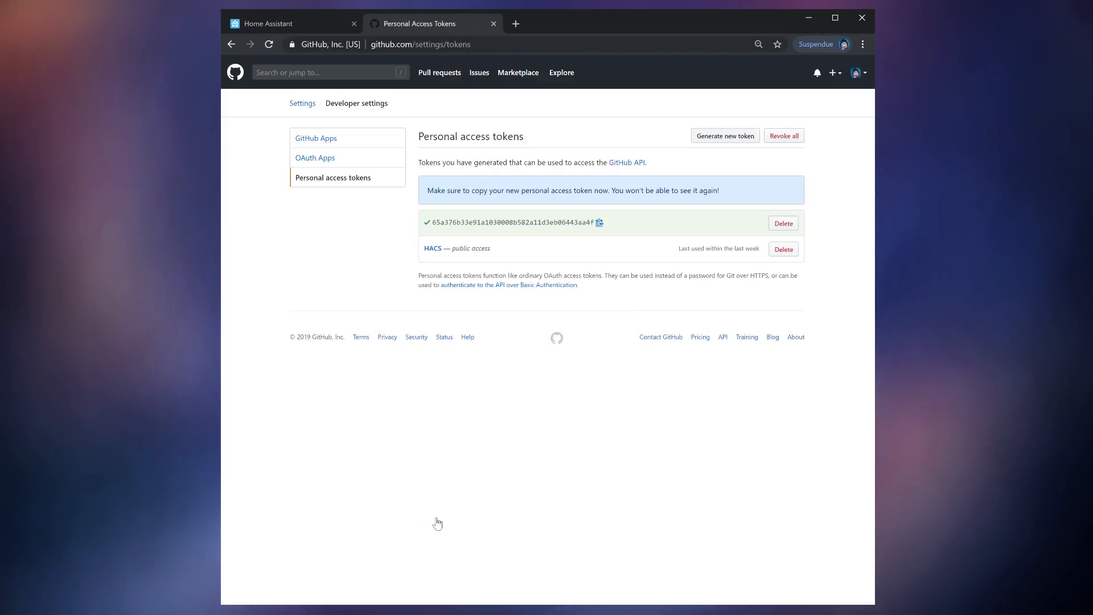
# Copy the newly generated personal access token to the clipboard.
pyautogui.doubleClick(591, 222)
pyautogui.hotkey('ctrl', 'c')
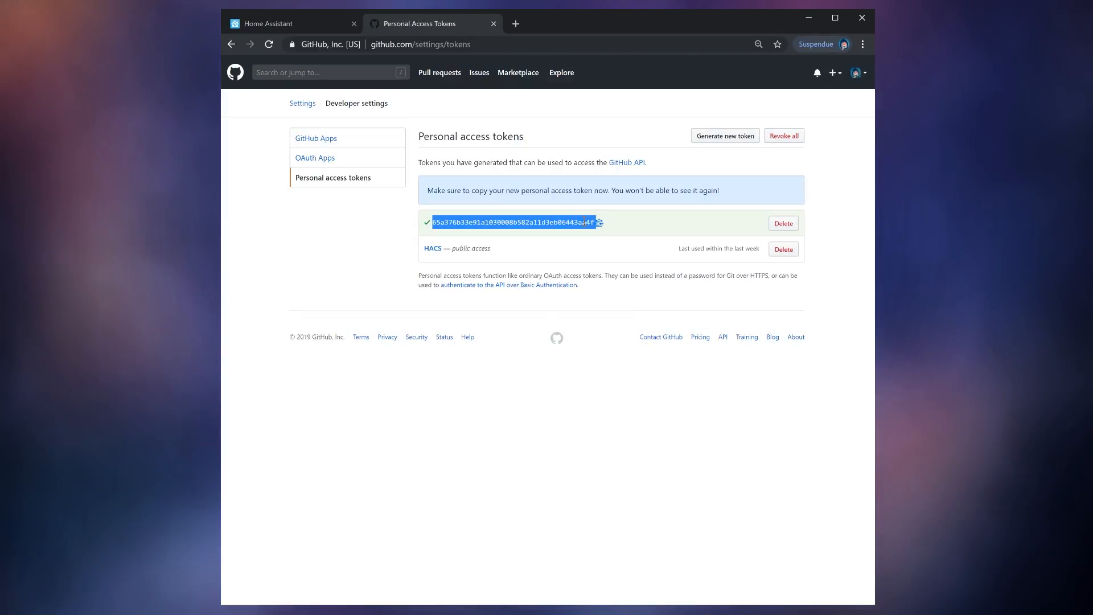
pyautogui.click(599, 224)
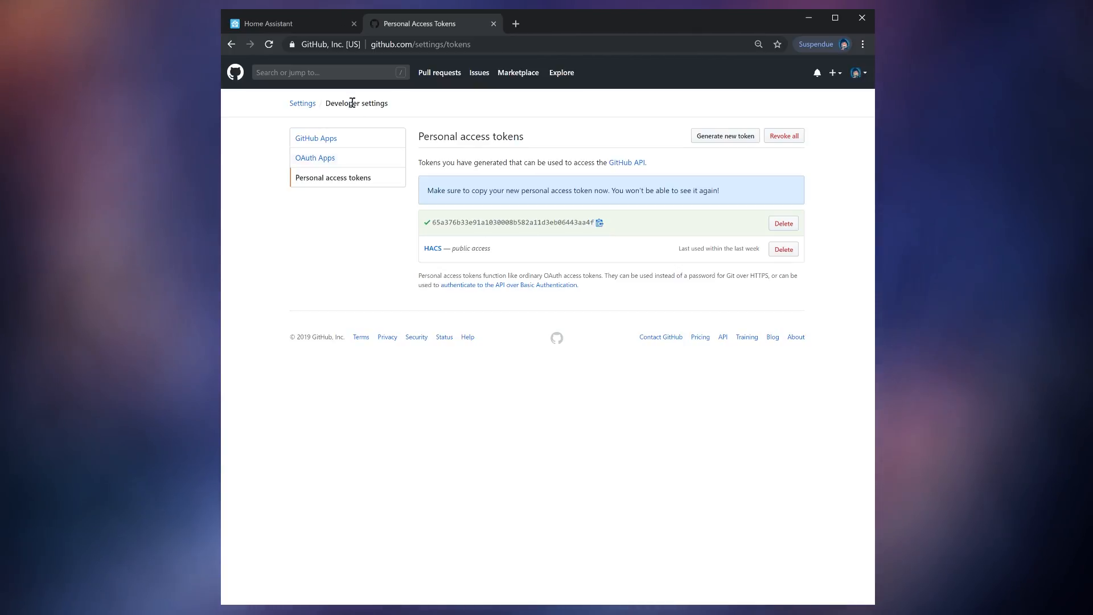
# In Home Assistant's Configurator, add a hacs: entry with the copied GitHub access token as token: at the end of /config/configuration.yaml and save.
pyautogui.click(298, 25)
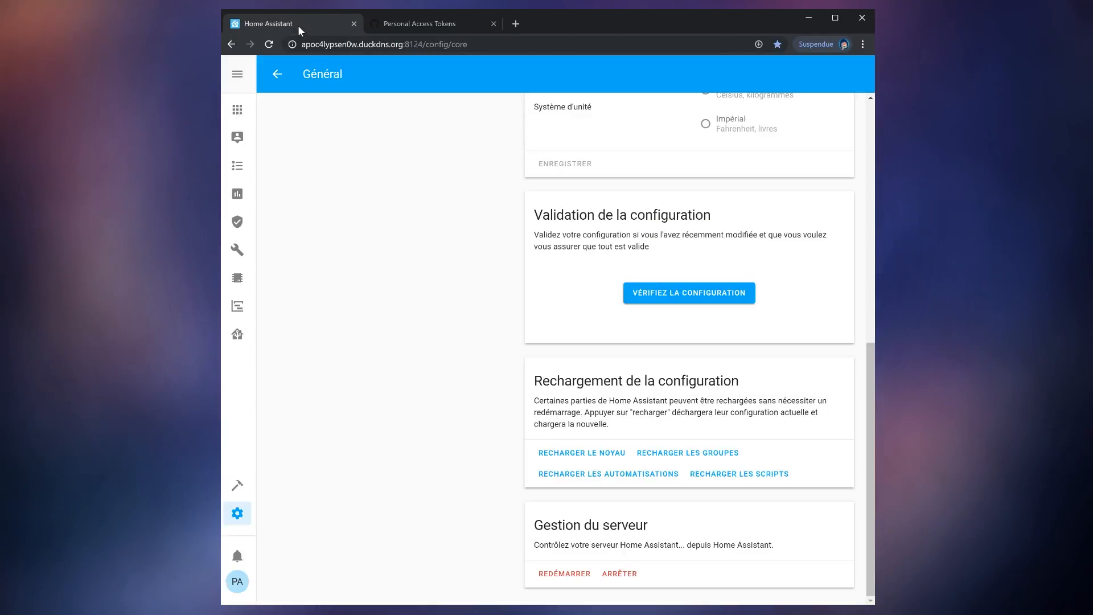
pyautogui.click(238, 251)
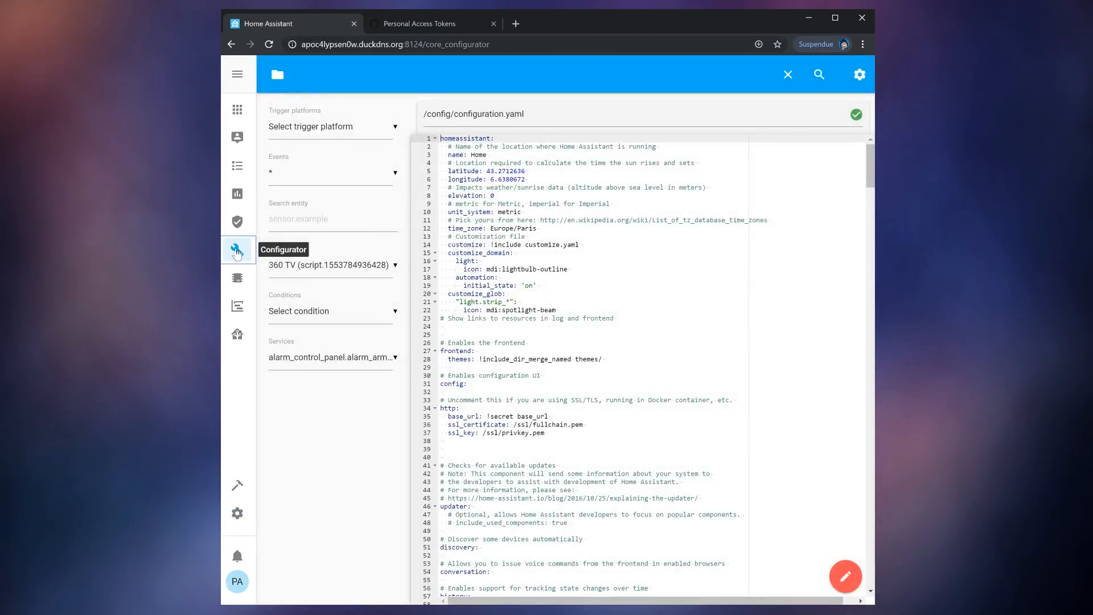
pyautogui.click(531, 116)
pyautogui.click(530, 116)
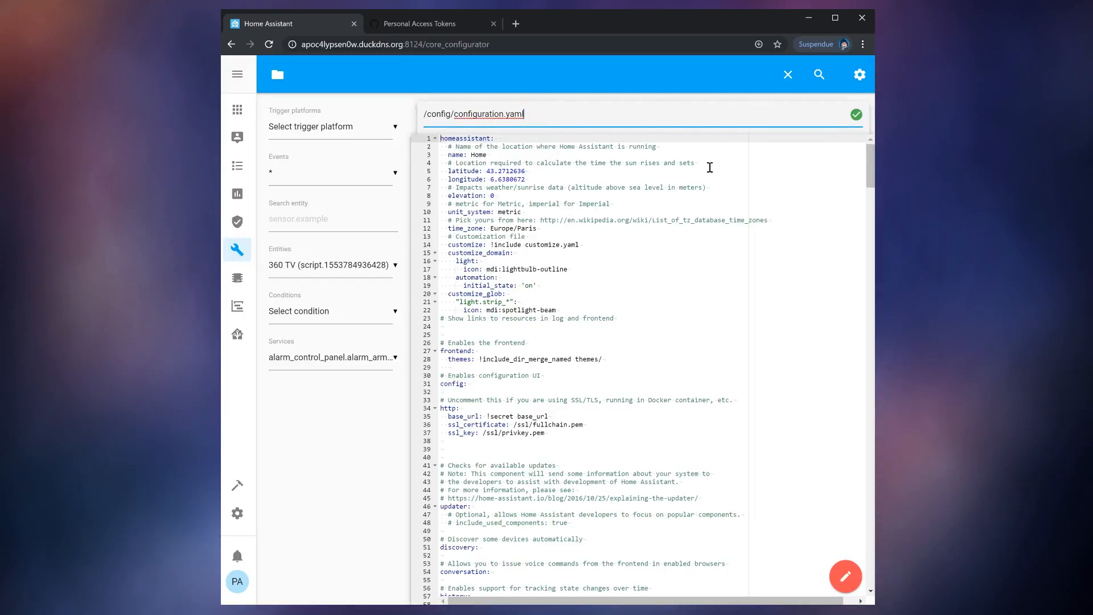
pyautogui.scroll(-20, 717, 173)
pyautogui.click(447, 573)
pyautogui.write('hacs:')
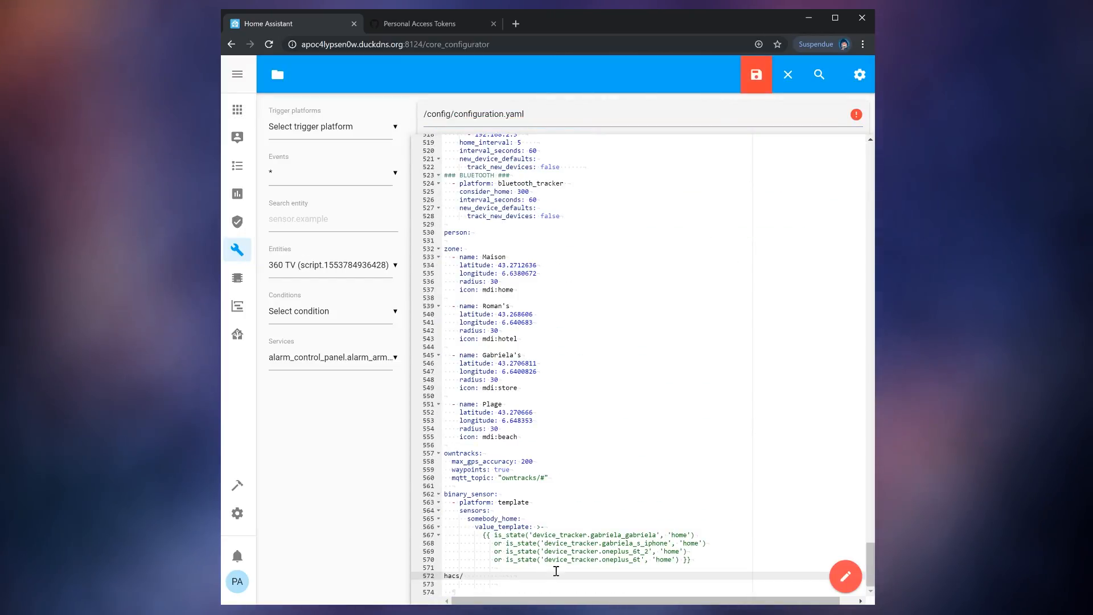
pyautogui.press('Return')
pyautogui.write('token:')
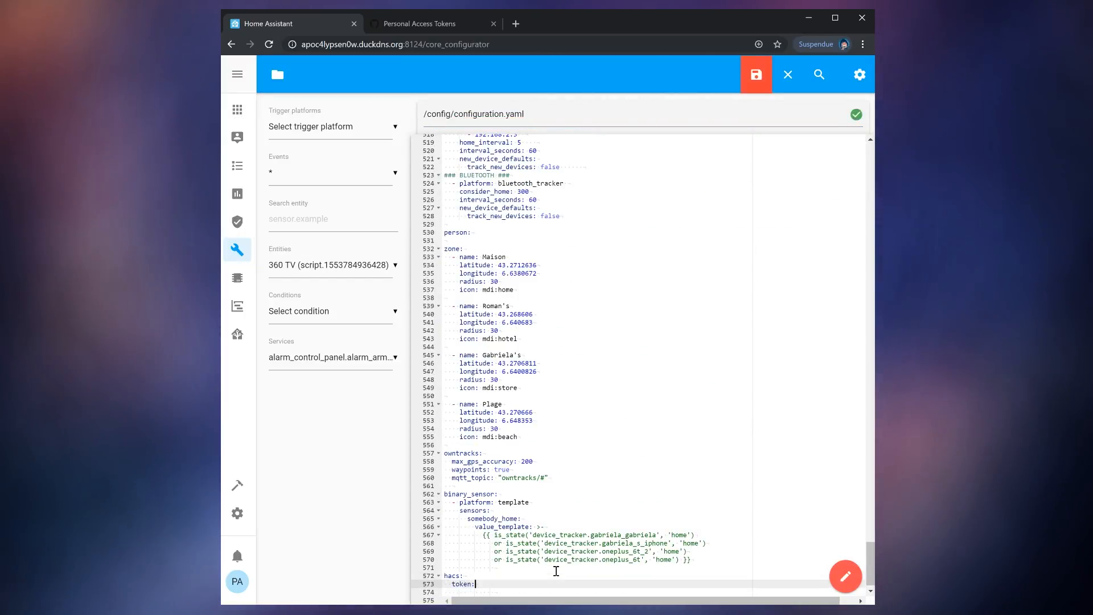
pyautogui.hotkey('ctrl', 'v')
pyautogui.click(754, 88)
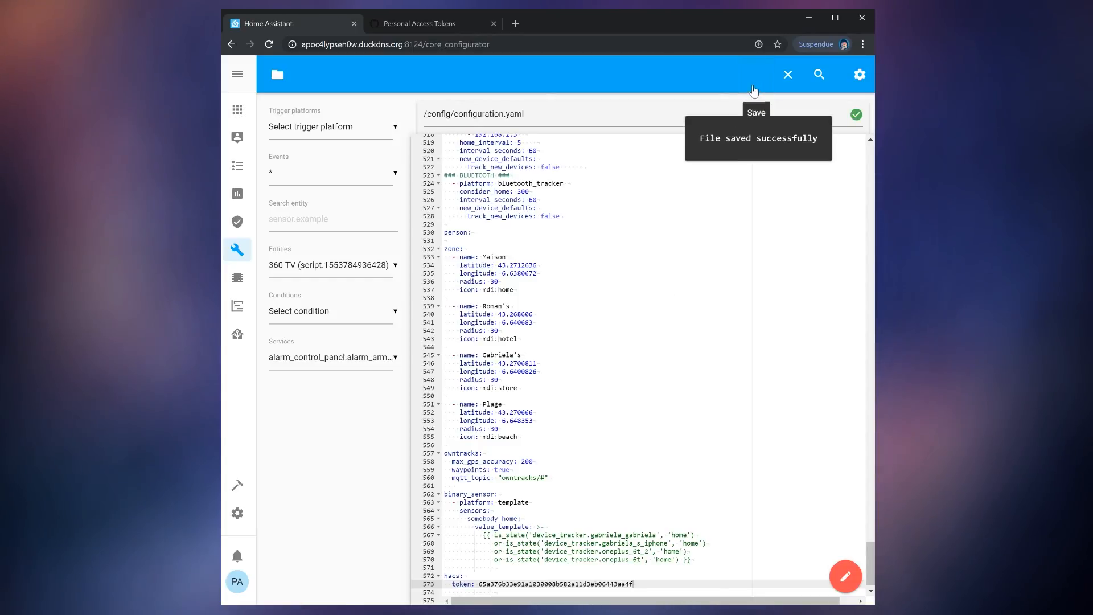
# Check the configuration in Home Assistant's general settings and restart the server.
pyautogui.click(237, 513)
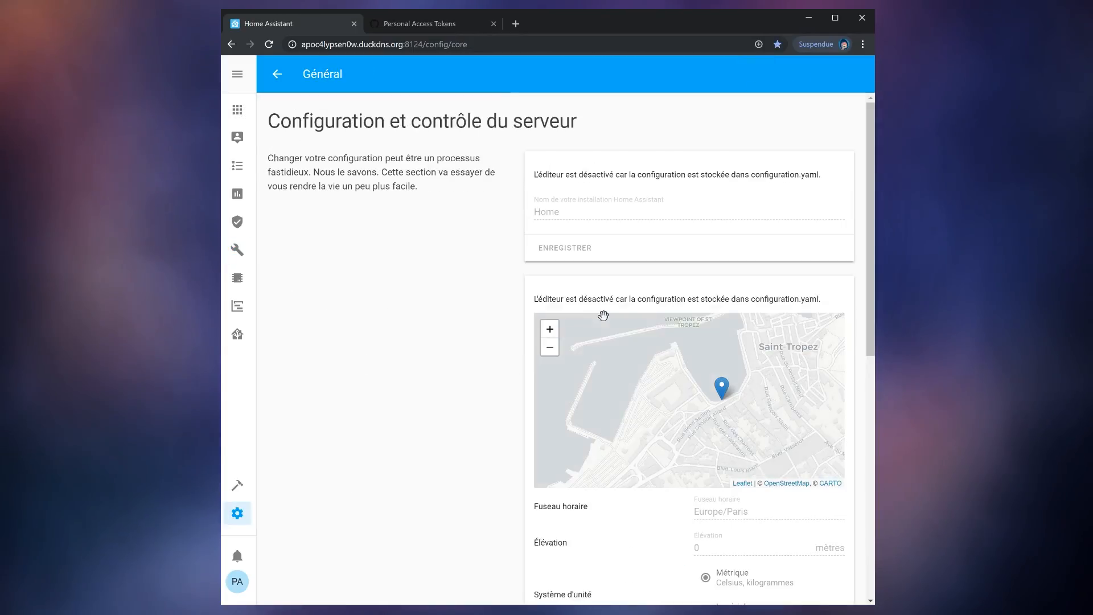
pyautogui.scroll(-8, 603, 312)
pyautogui.click(650, 295)
pyautogui.click(566, 574)
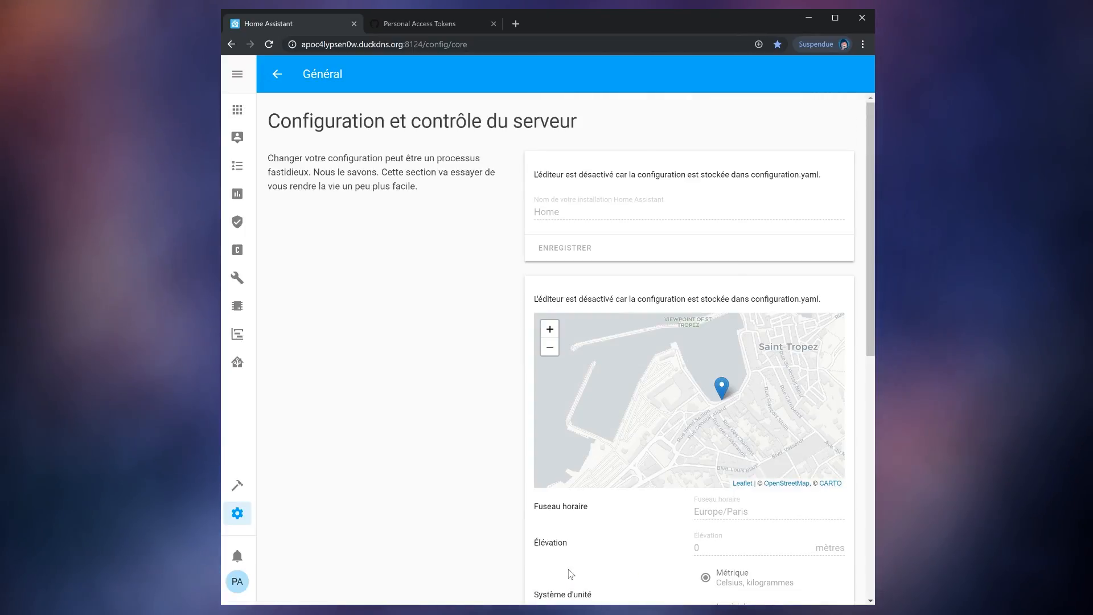
# Open the Community page from the expanded sidebar and view its integrations overview and settings.
pyautogui.click(237, 76)
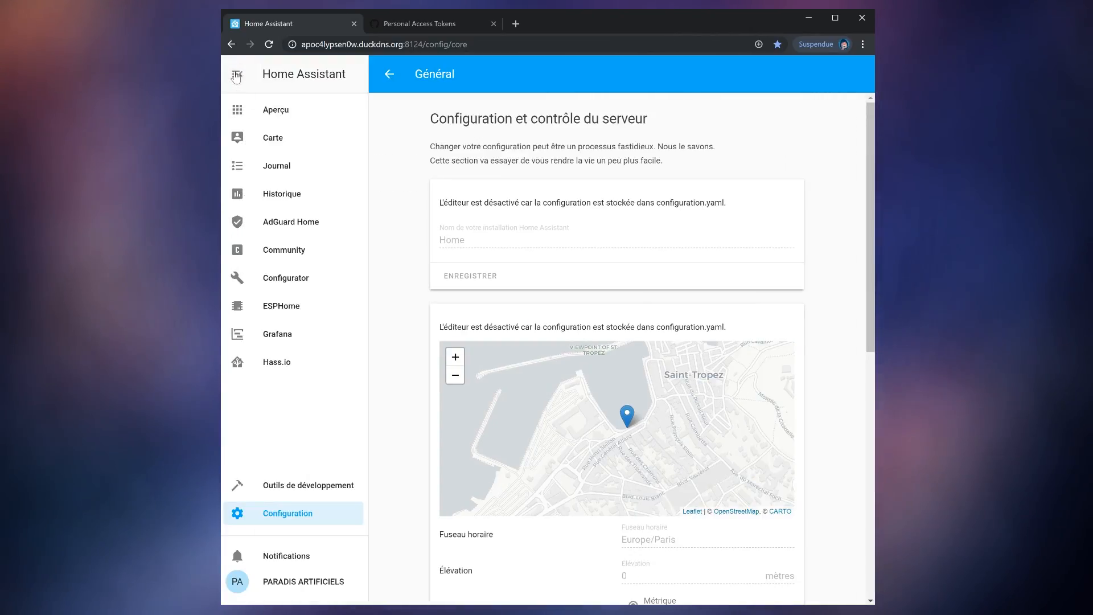
pyautogui.click(297, 254)
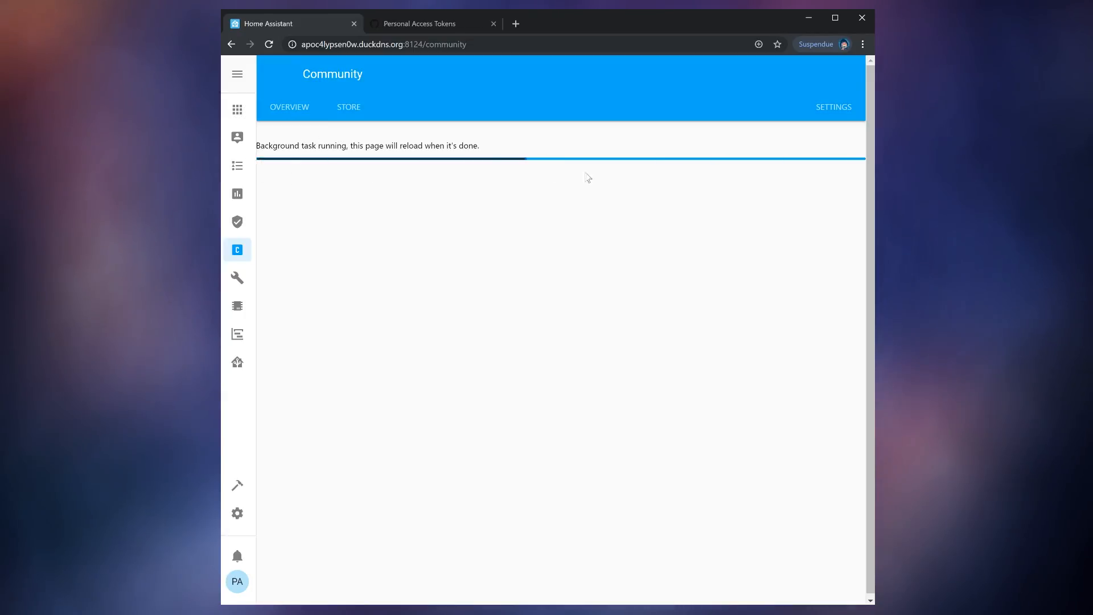
pyautogui.tripleClick(496, 151)
pyautogui.click(496, 151)
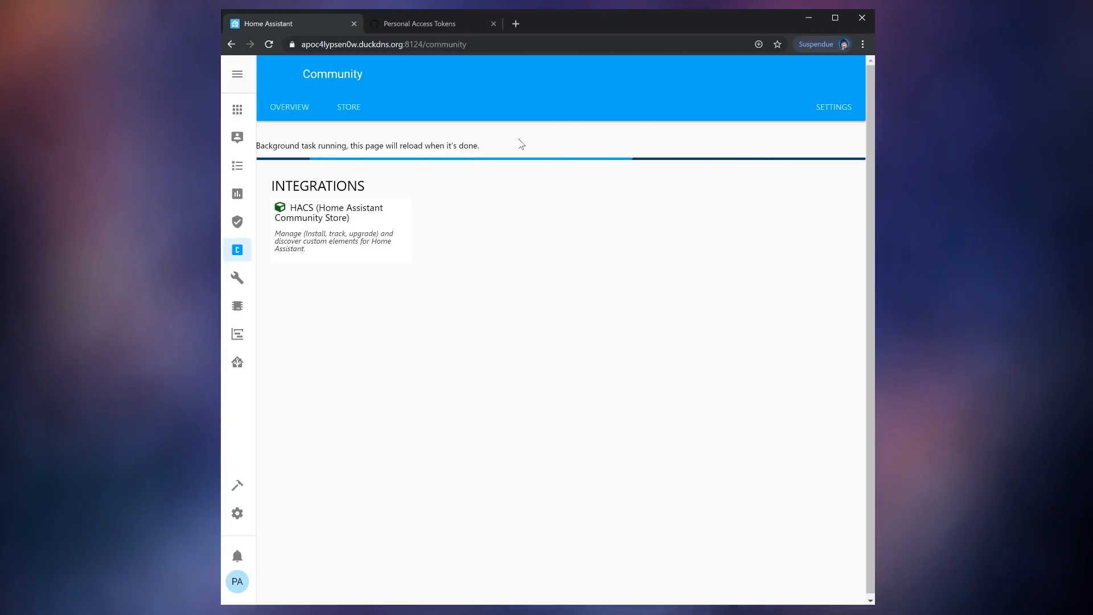
pyautogui.click(835, 108)
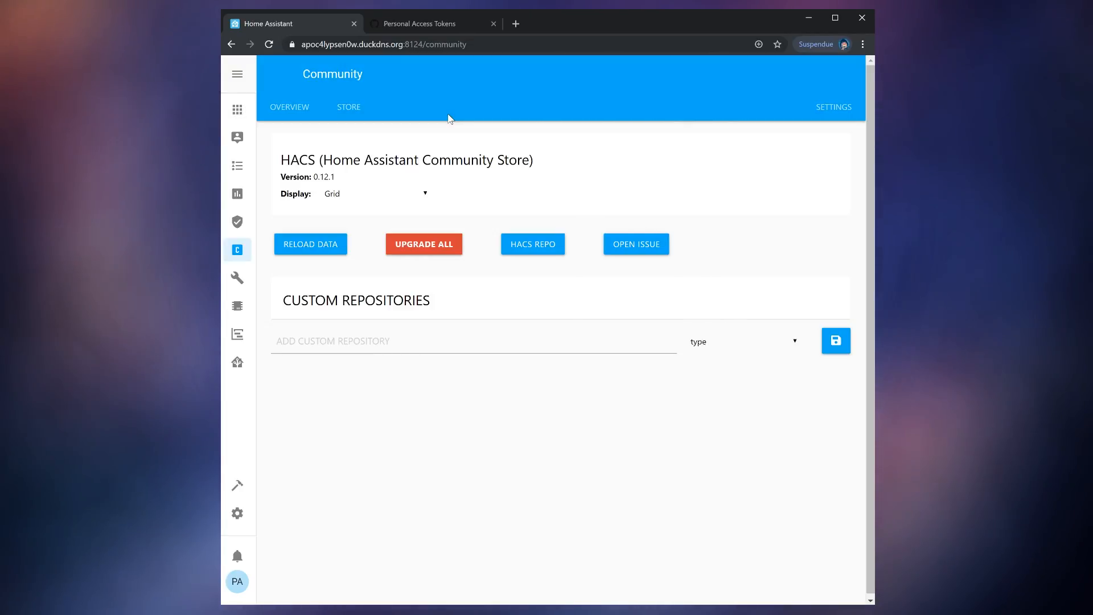
# Check the state of sensor.hacs in the developer tools in a separate tab, then close that tab.
pyautogui.rightClick(236, 486)
pyautogui.click(265, 495)
pyautogui.click(424, 23)
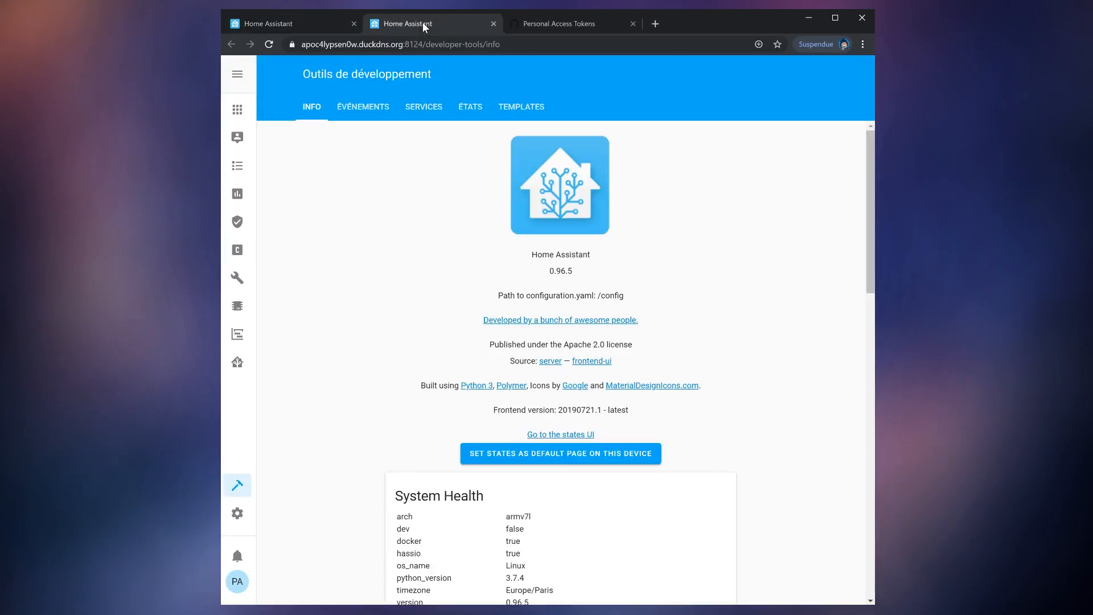
pyautogui.click(470, 107)
pyautogui.scroll(-20, 646, 340)
pyautogui.scroll(-5, 646, 340)
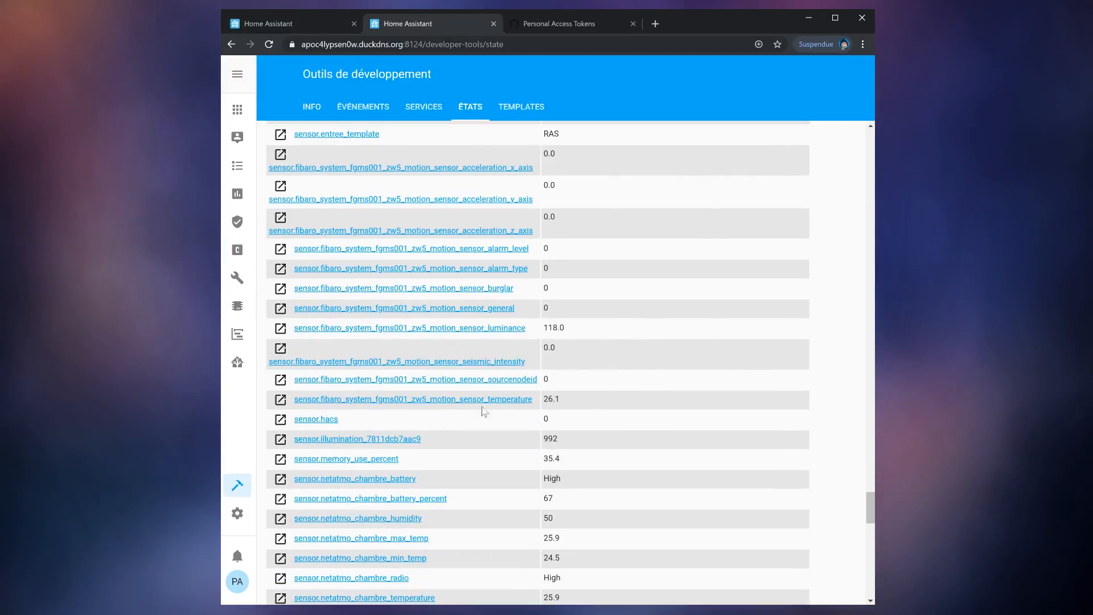
pyautogui.moveTo(419, 422); pyautogui.dragTo(284, 424)
pyautogui.doubleClick(556, 421)
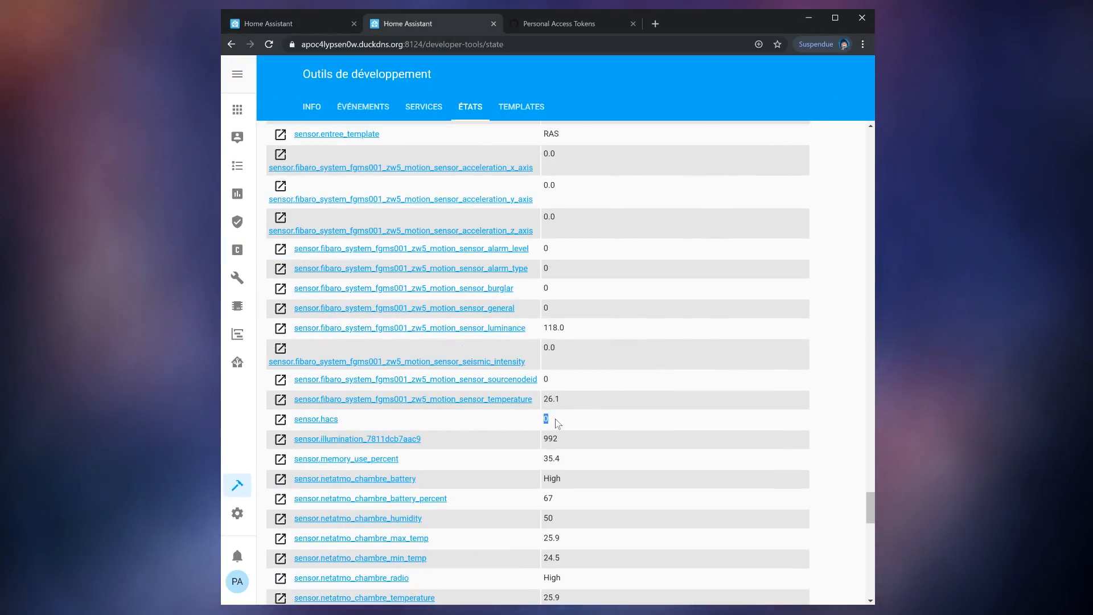
pyautogui.click(493, 24)
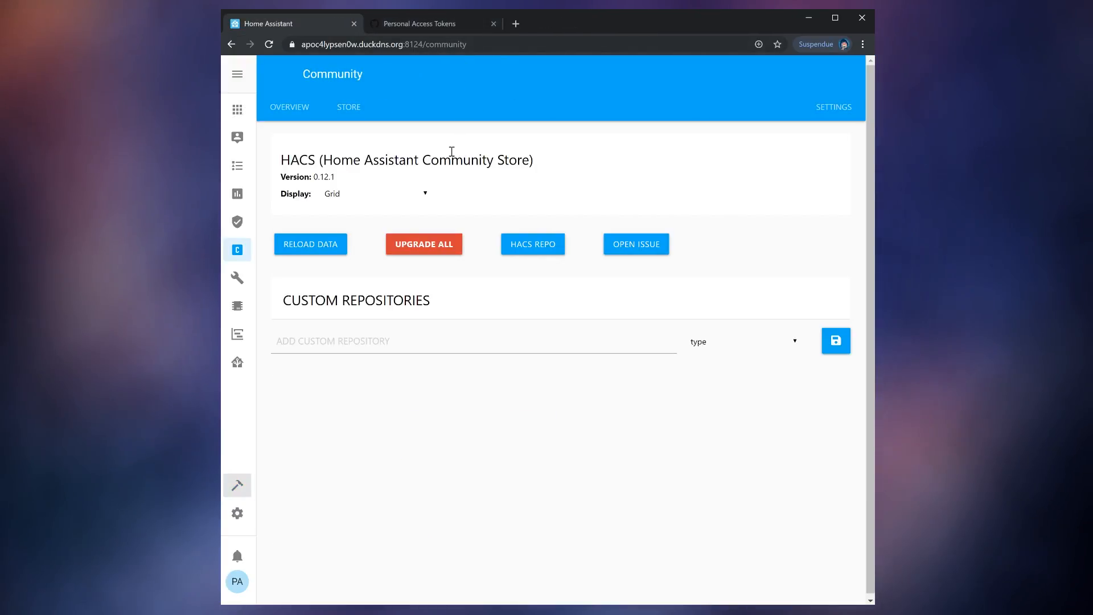
# View the installed integrations in the Community overview and browse the full list of available items in the store.
pyautogui.click(300, 114)
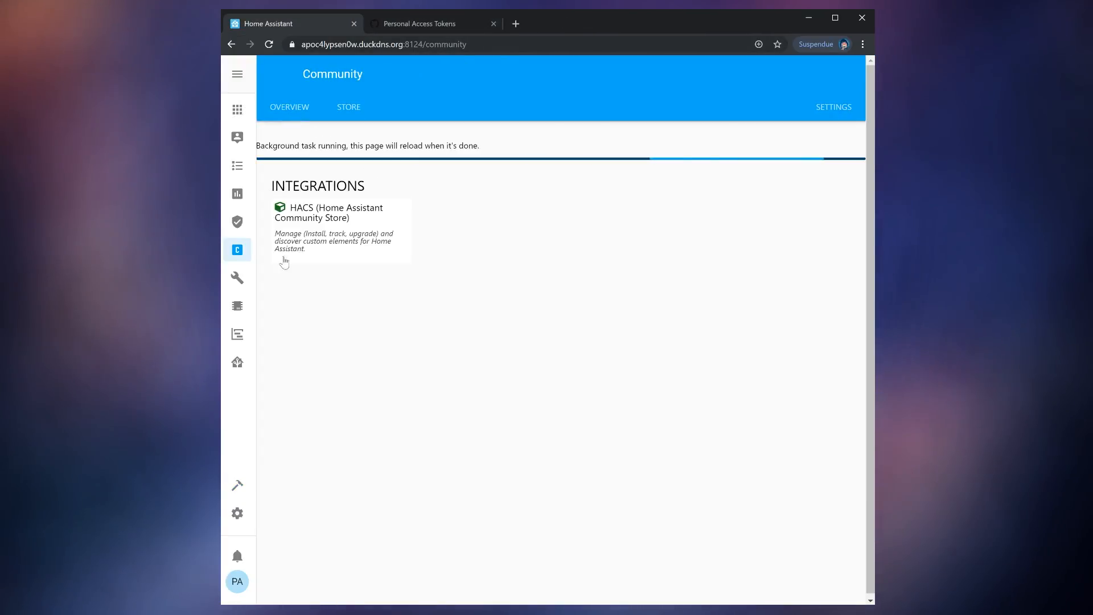
pyautogui.click(355, 109)
pyautogui.doubleClick(374, 182)
pyautogui.click(375, 182)
pyautogui.moveTo(861, 166); pyautogui.dragTo(865, 599)
pyautogui.doubleClick(322, 303)
pyautogui.scroll(20, 805, 555)
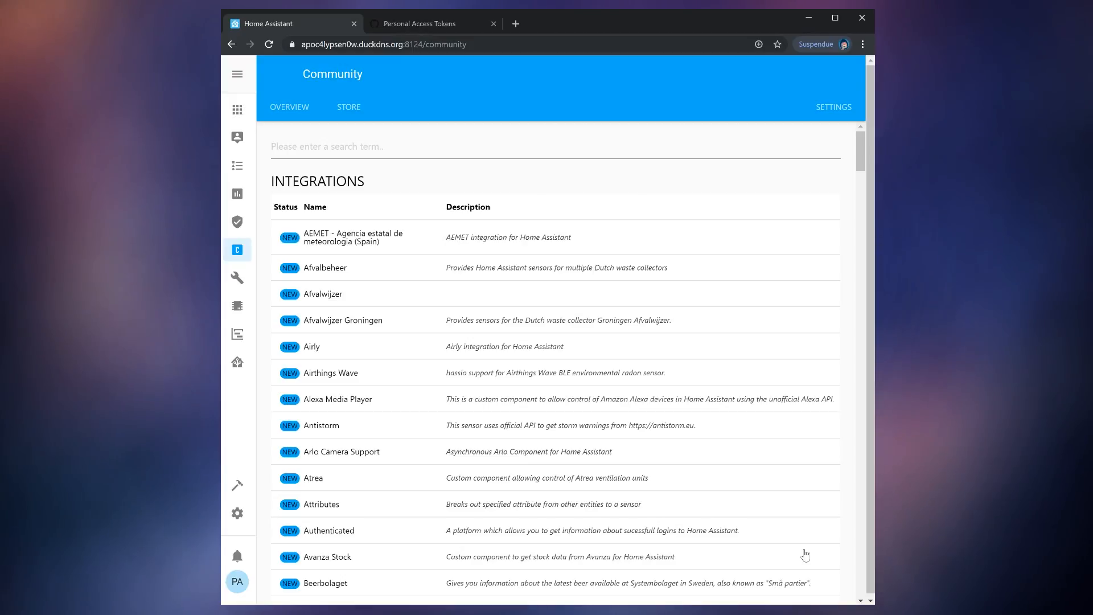
# Open the Authenticated integration in the store, review its description and install version 1.1.1.
pyautogui.click(383, 531)
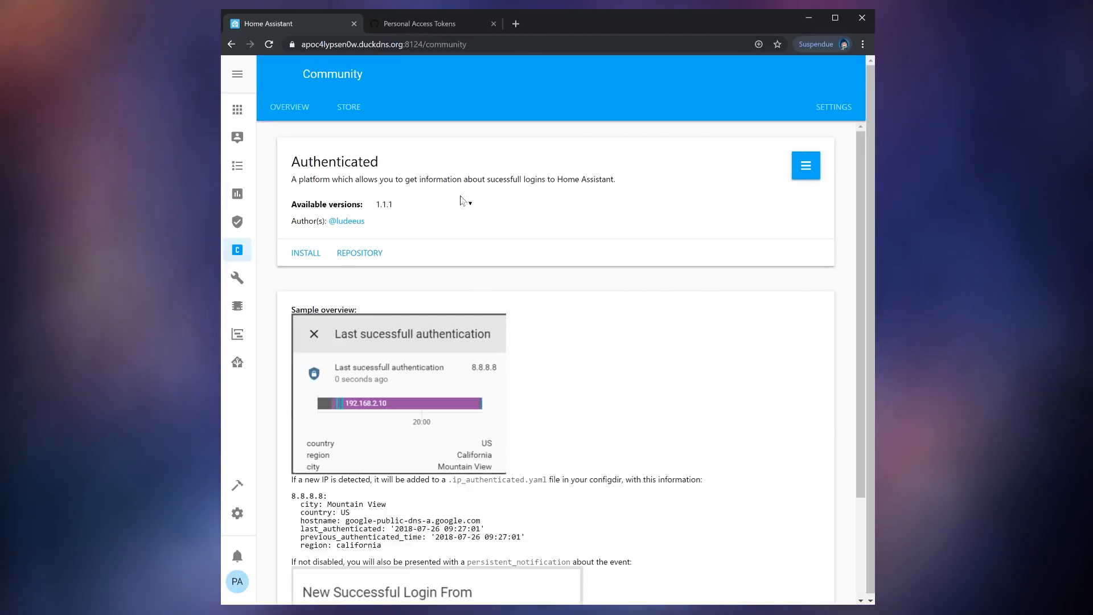
pyautogui.doubleClick(405, 167)
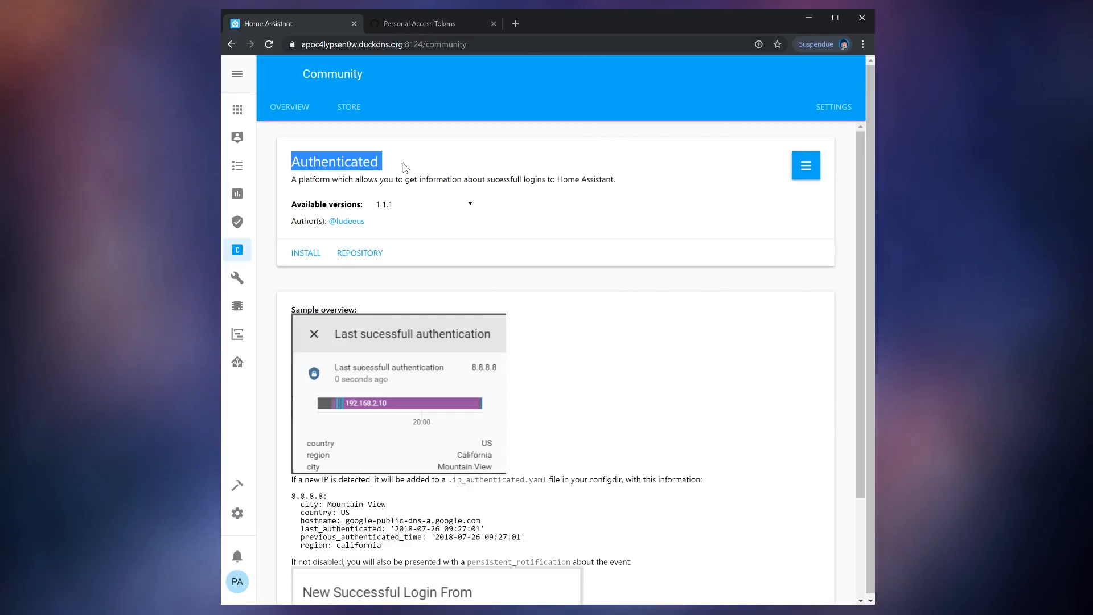
pyautogui.tripleClick(634, 187)
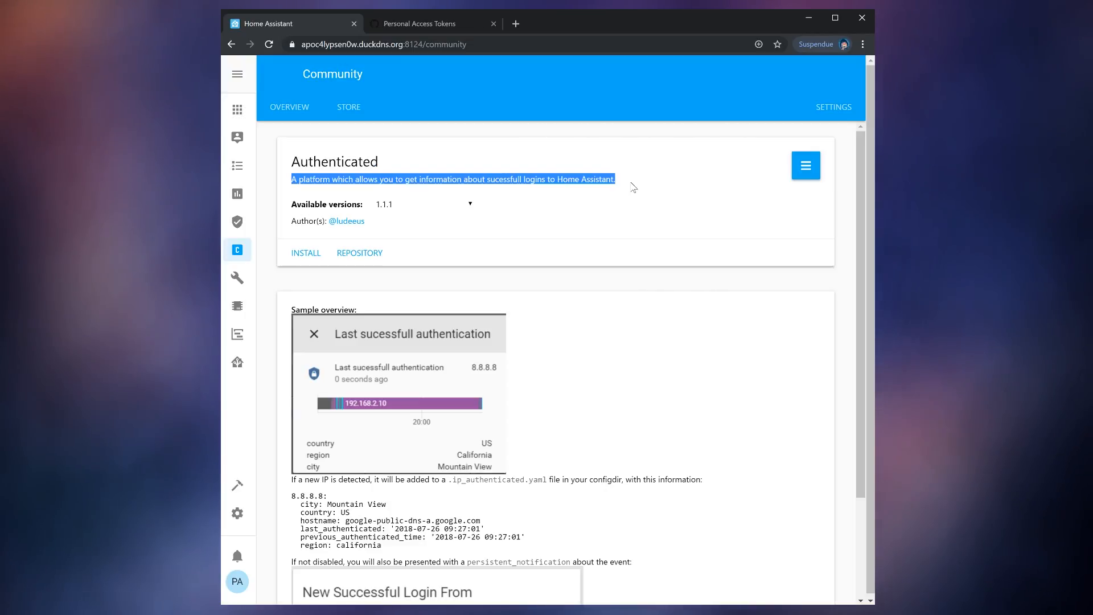
pyautogui.click(307, 254)
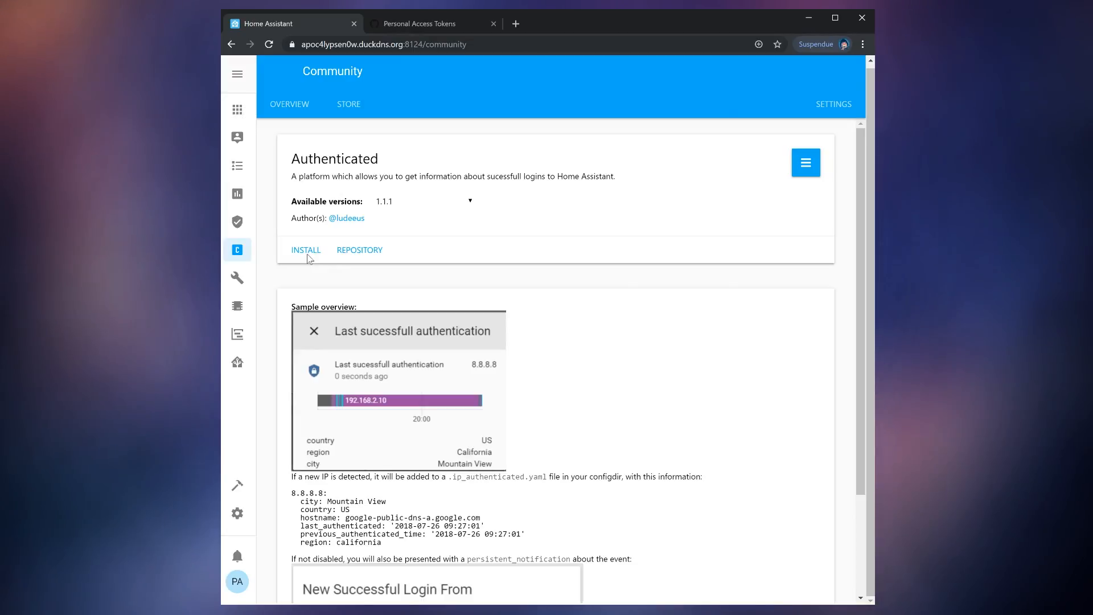
# Open the Authenticated repository and copy the "- platform: authenticated" line from the README's example configuration.
pyautogui.click(367, 256)
pyautogui.scroll(-5, 398, 262)
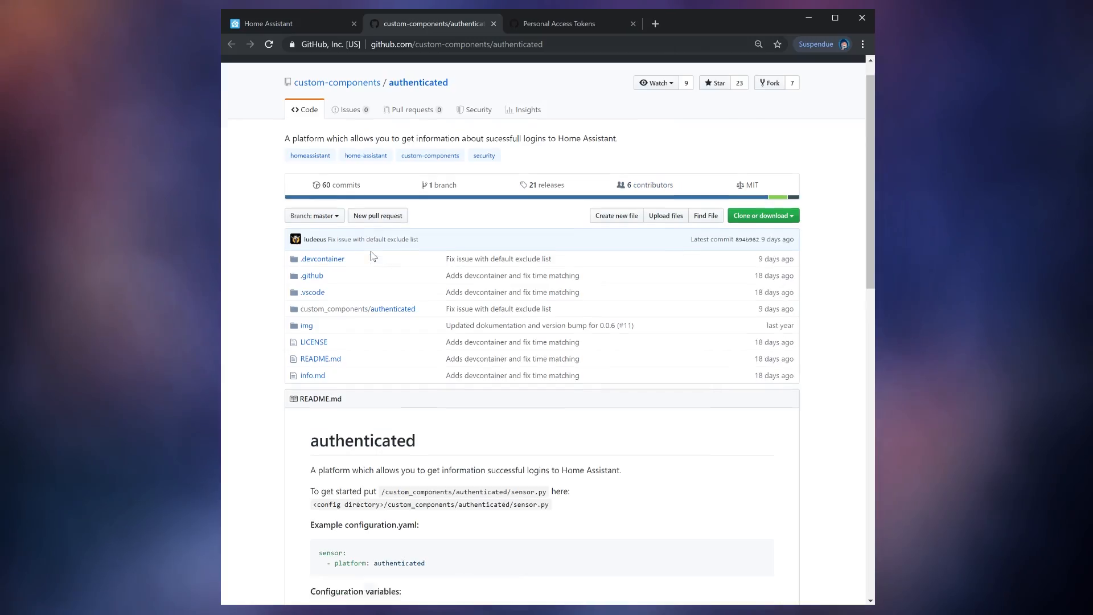
pyautogui.tripleClick(428, 263)
pyautogui.moveTo(425, 297); pyautogui.dragTo(307, 307)
pyautogui.hotkey('ctrl', 'c')
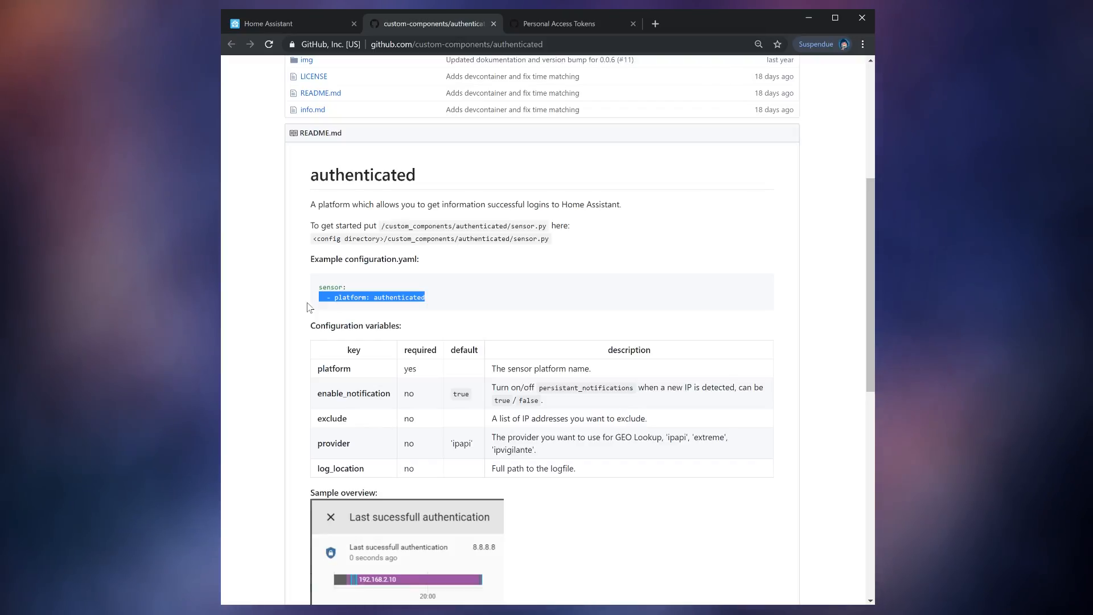
# In Home Assistant's Configurator, paste "- platform: authenticated" directly under sensor: in /config/configuration.yaml and save the file.
pyautogui.click(296, 22)
pyautogui.click(237, 279)
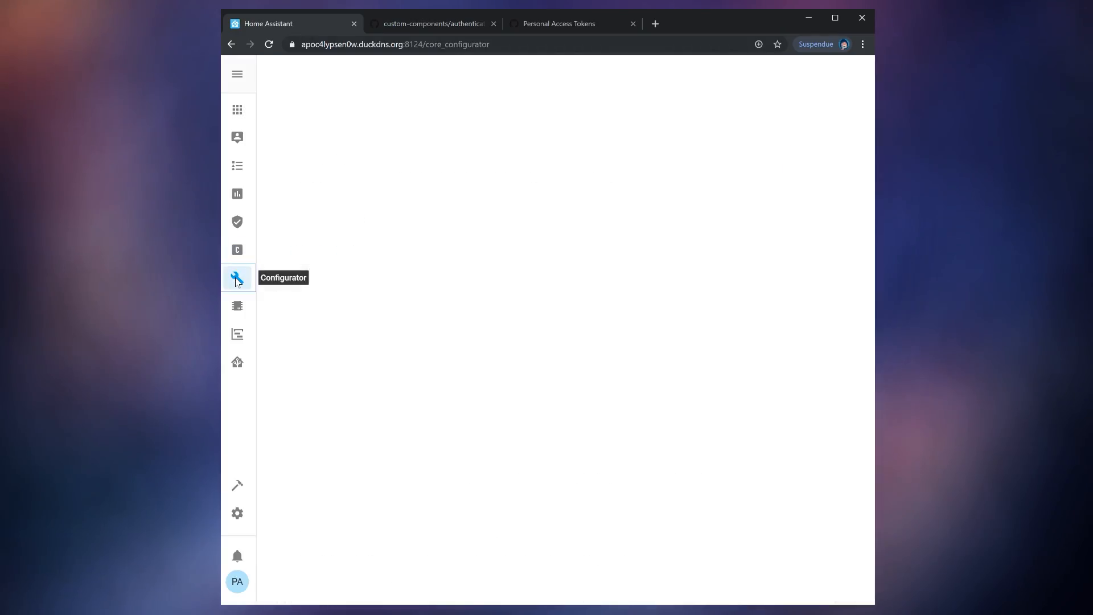
pyautogui.tripleClick(540, 114)
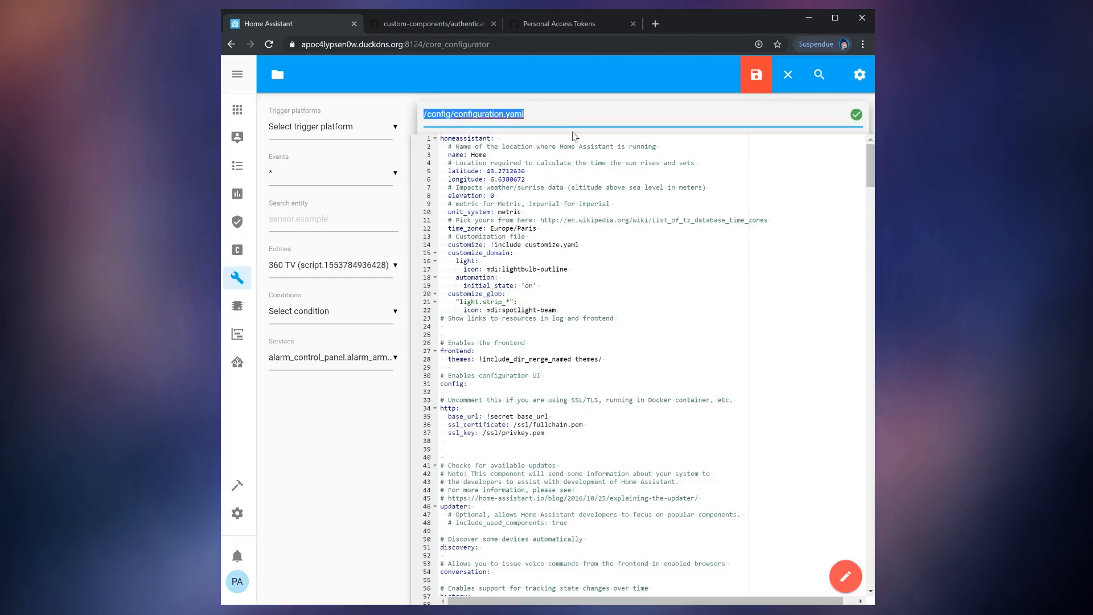
pyautogui.moveTo(869, 186); pyautogui.dragTo(869, 232)
pyautogui.click(509, 239)
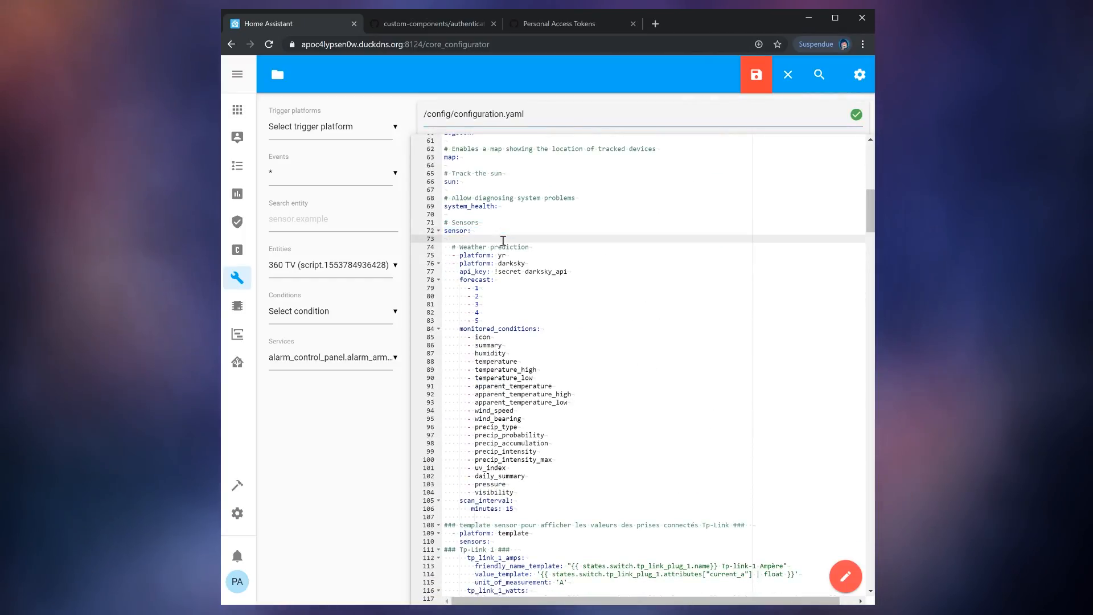
pyautogui.hotkey('ctrl', 'v')
pyautogui.click(754, 76)
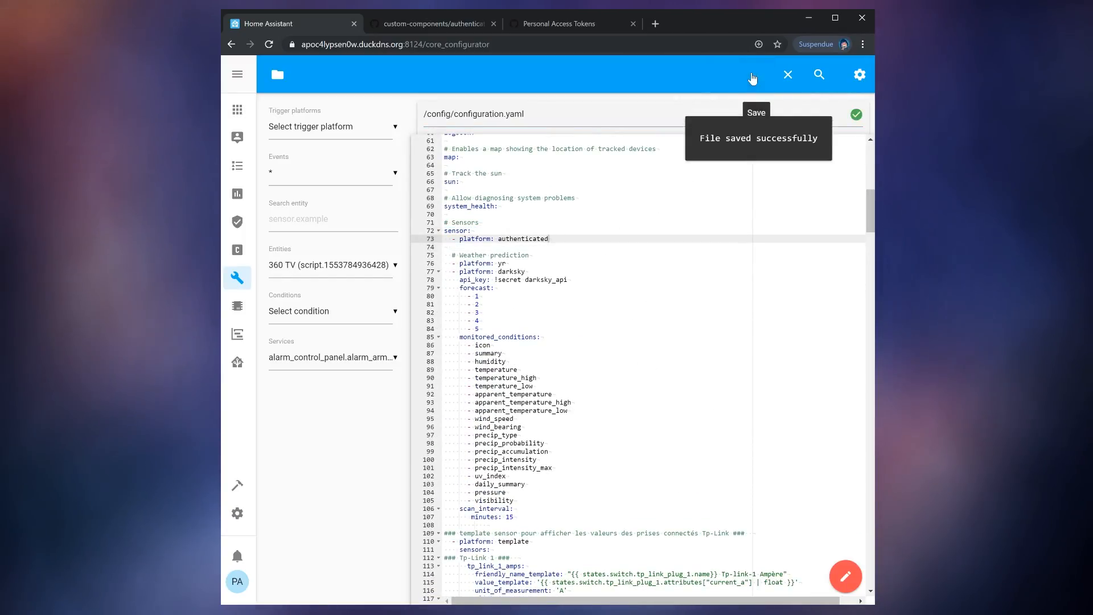
# Check the configuration's validity and restart the Home Assistant server from the General configuration page.
pyautogui.click(238, 513)
pyautogui.click(626, 389)
pyautogui.scroll(-10, 683, 306)
pyautogui.click(683, 302)
pyautogui.click(566, 575)
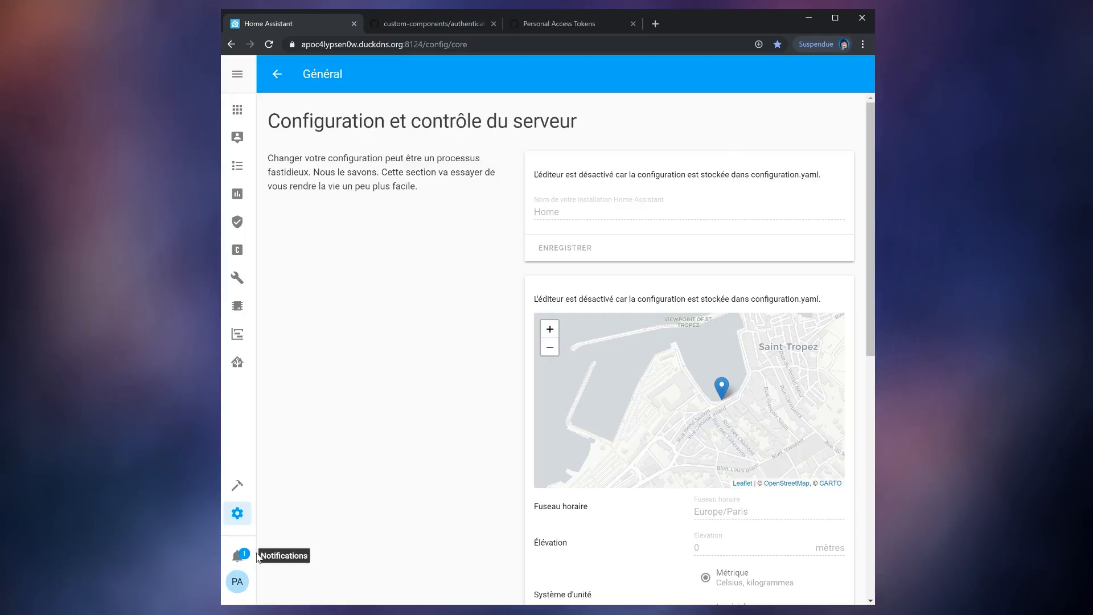
# Open the notifications, read the title and details of the new one, and close the list.
pyautogui.click(238, 555)
pyautogui.tripleClick(383, 128)
pyautogui.moveTo(238, 172); pyautogui.dragTo(482, 218)
pyautogui.click(489, 74)
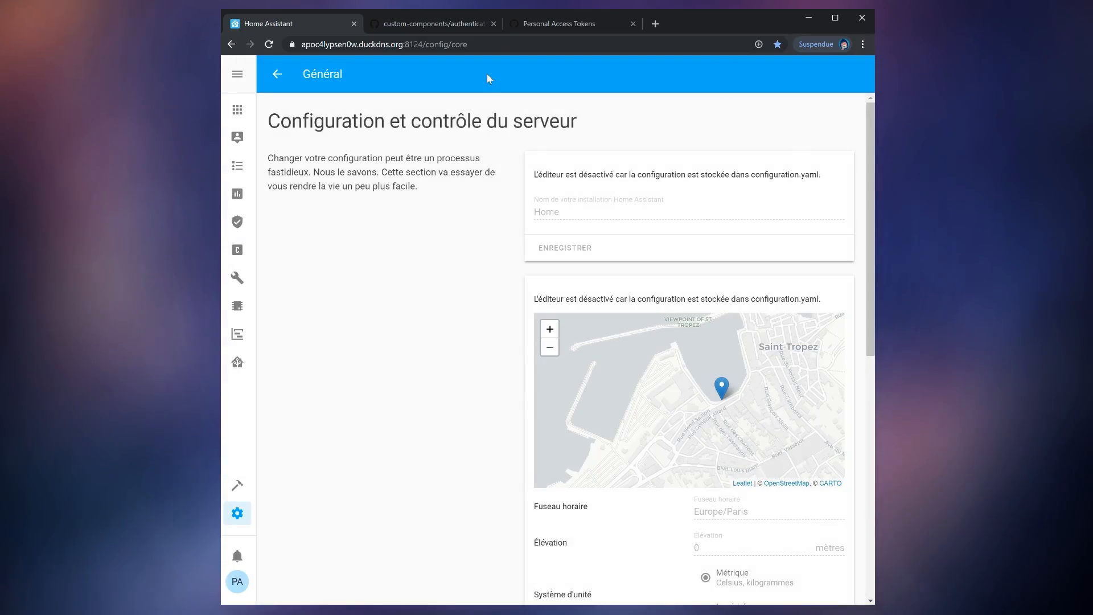
# Browse the Community store down to its plugins and open the Compact Custom Header page.
pyautogui.click(237, 249)
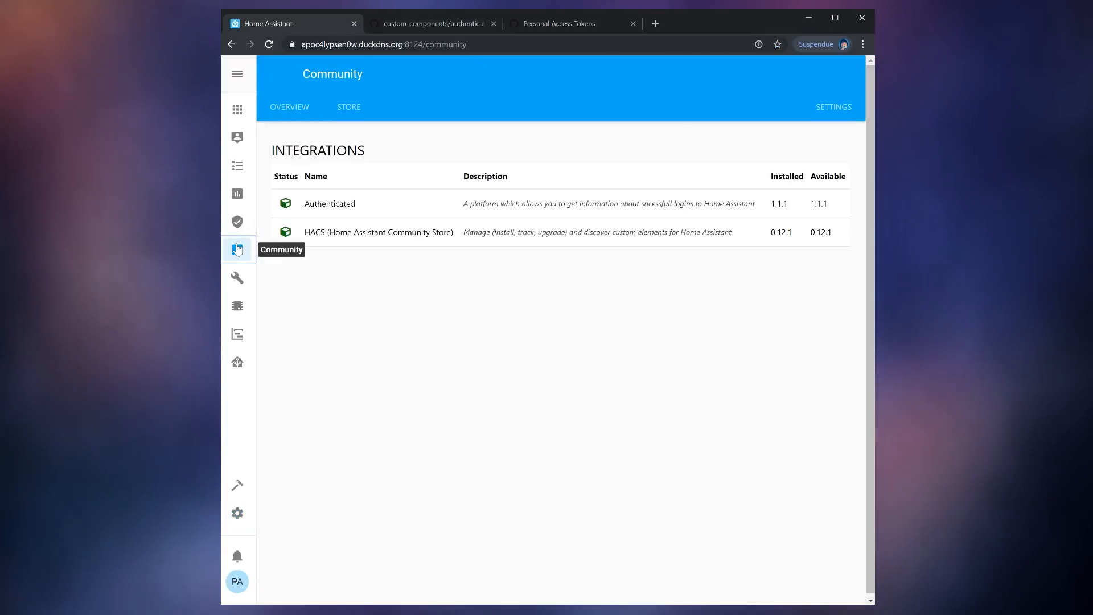
pyautogui.click(349, 107)
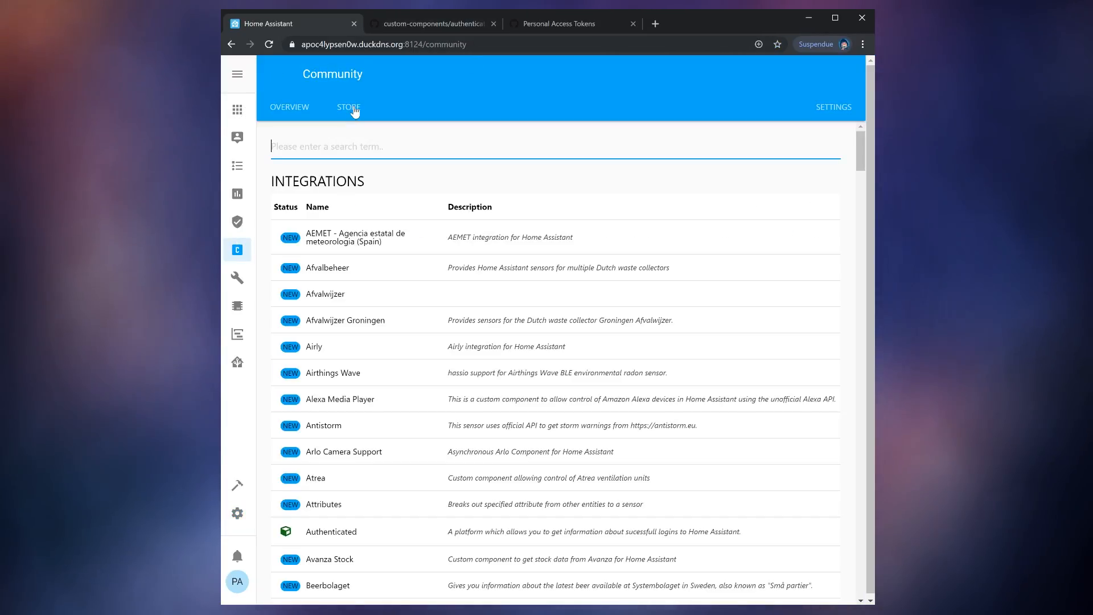
pyautogui.moveTo(859, 150); pyautogui.dragTo(859, 381)
pyautogui.scroll(-5, 768, 383)
pyautogui.doubleClick(365, 247)
pyautogui.scroll(-1, 364, 249)
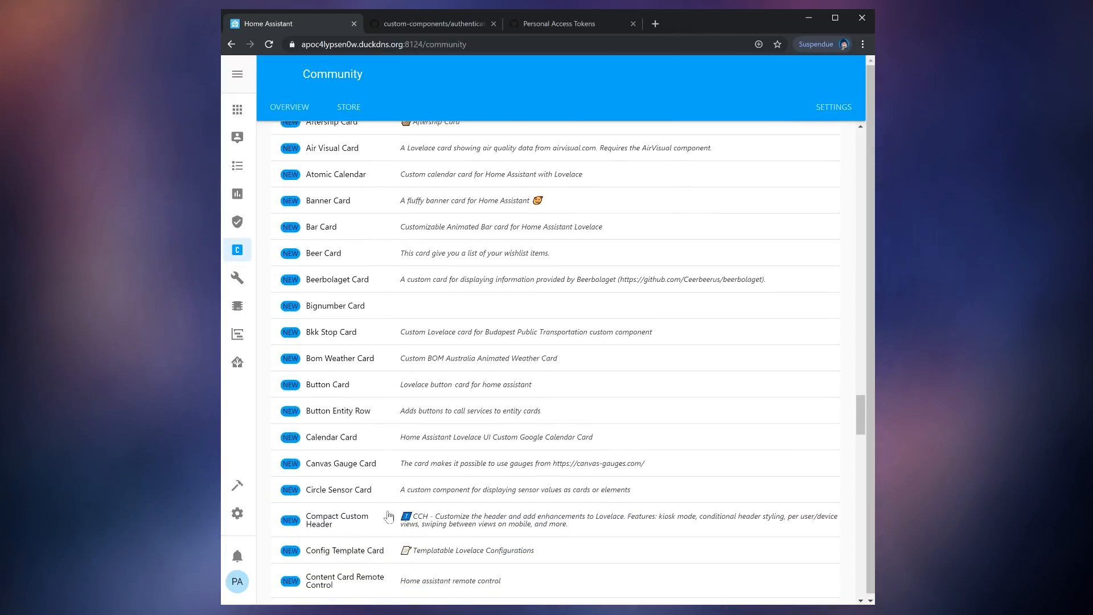
pyautogui.click(327, 524)
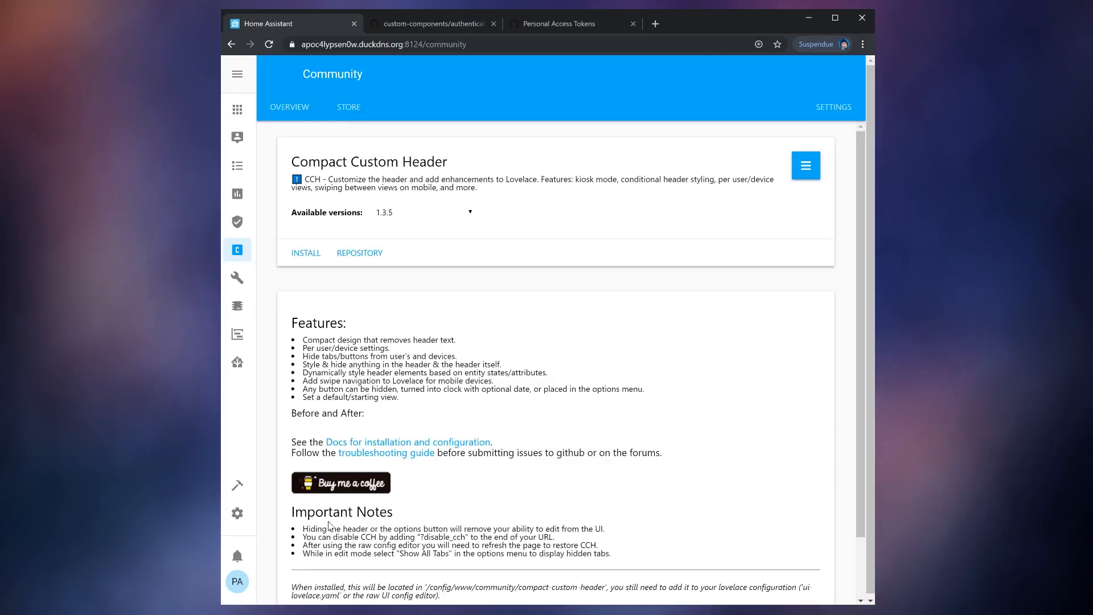
# Install Compact Custom Header version 1.3.5 and copy the resource url and type lines given at the end of its description.
pyautogui.moveTo(476, 187); pyautogui.dragTo(285, 186)
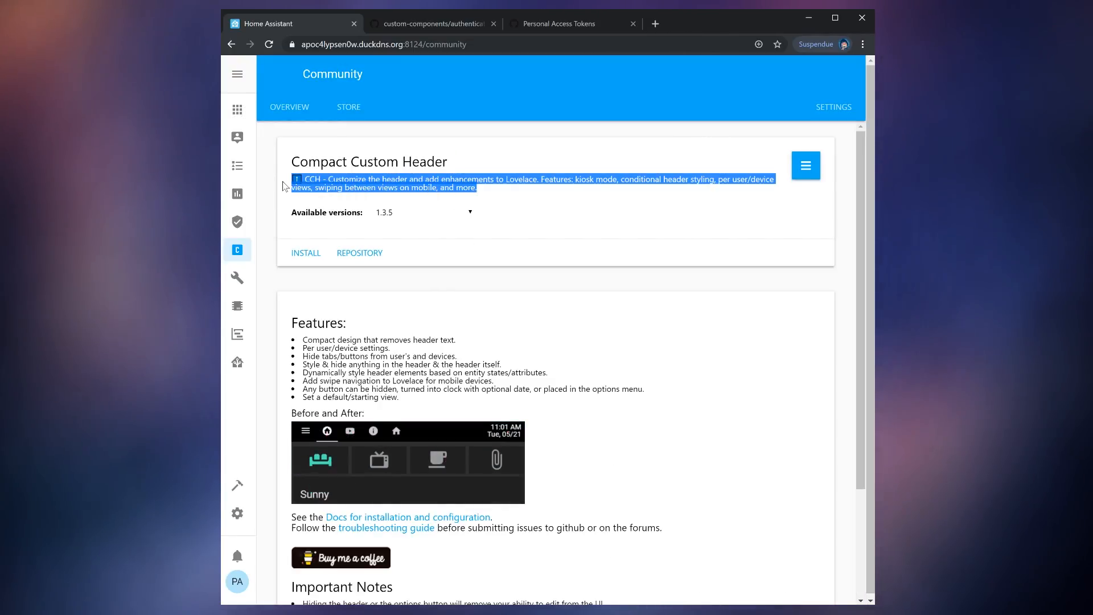
pyautogui.click(285, 187)
pyautogui.click(306, 252)
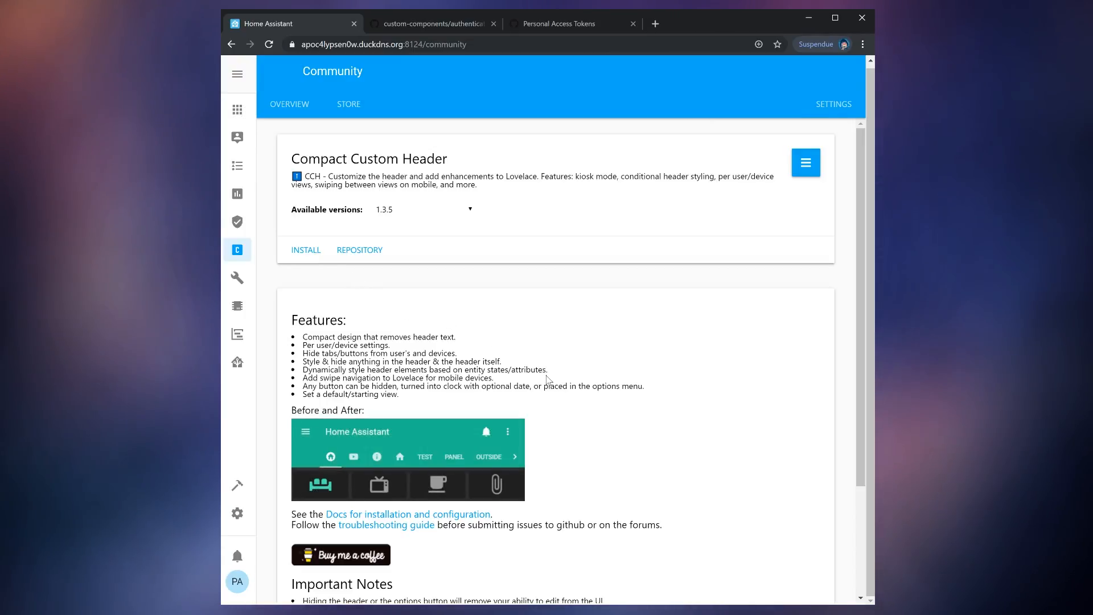
pyautogui.scroll(-3, 547, 376)
pyautogui.moveTo(380, 558); pyautogui.dragTo(284, 549)
pyautogui.hotkey('ctrl', 'c')
# Put the Paradis Artificiels dashboard in edit mode and open its raw configuration editor.
pyautogui.click(238, 109)
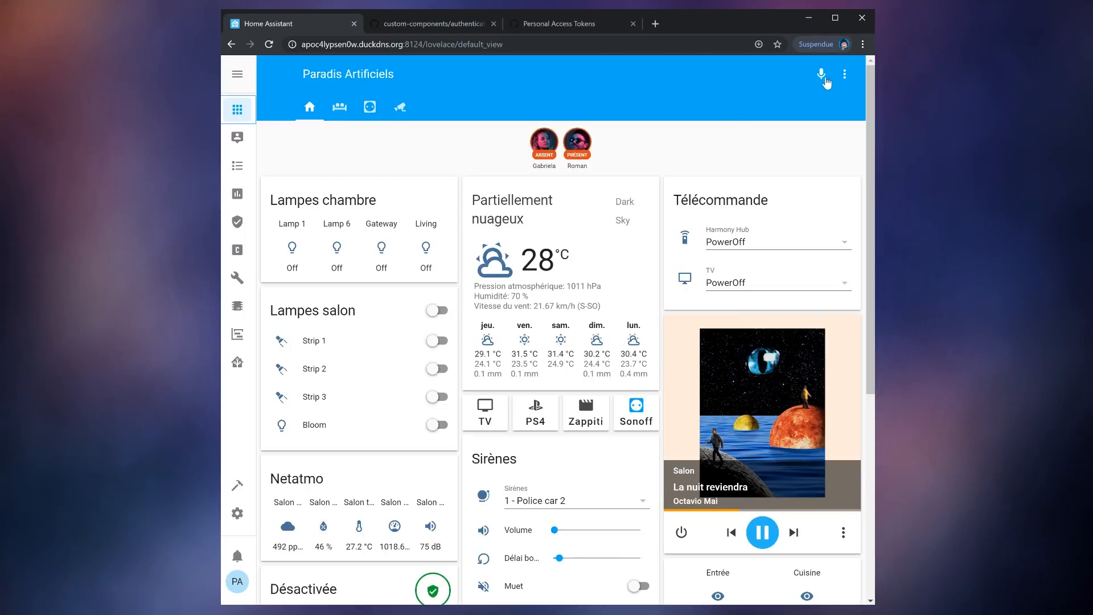
pyautogui.click(844, 74)
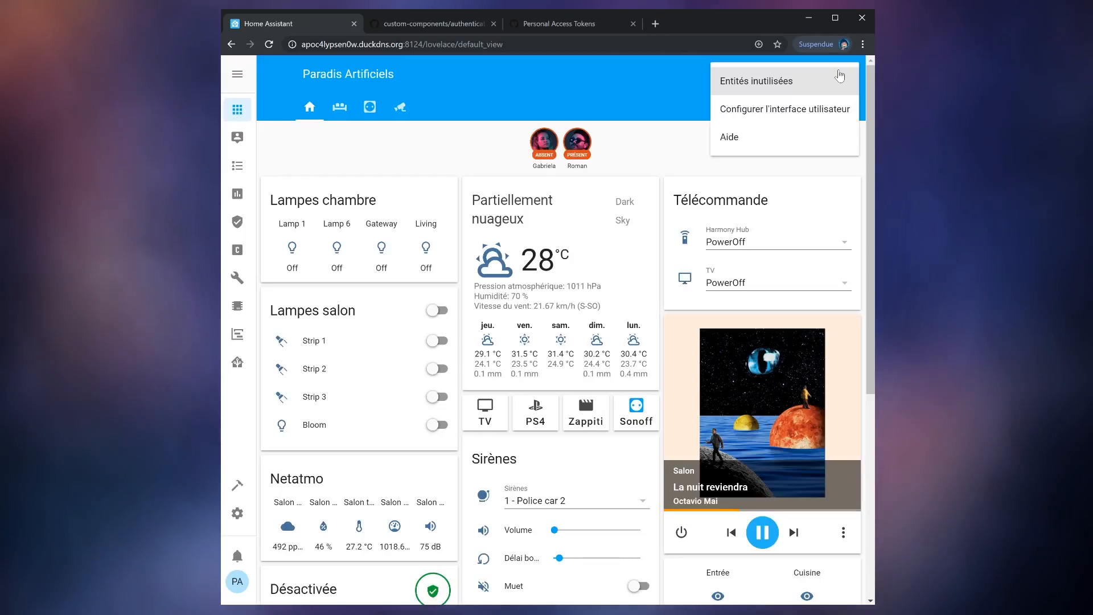
pyautogui.click(808, 104)
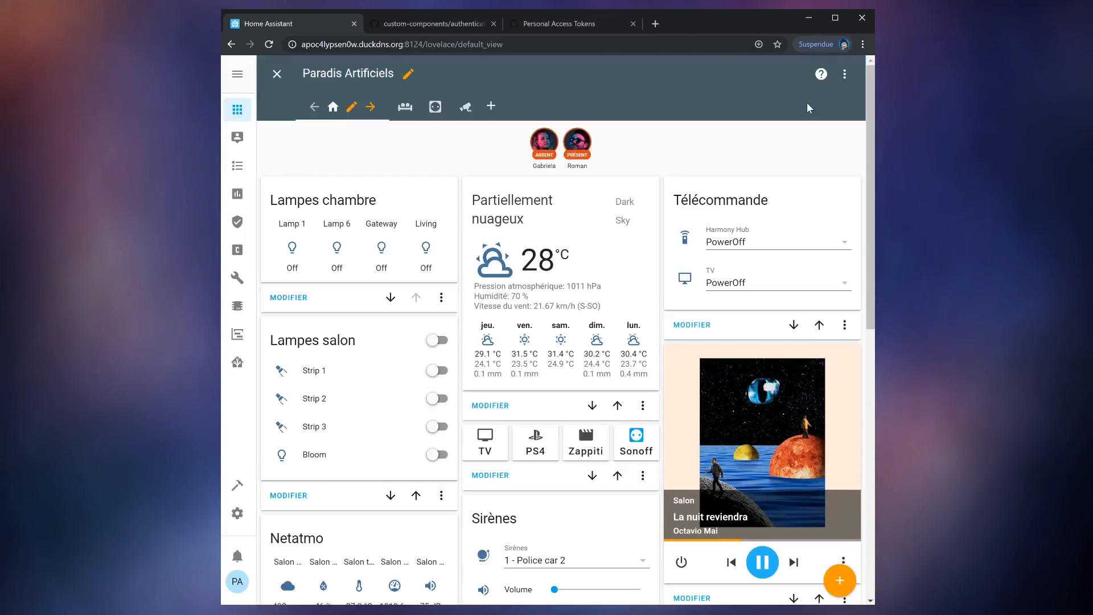
pyautogui.click(845, 75)
pyautogui.click(844, 81)
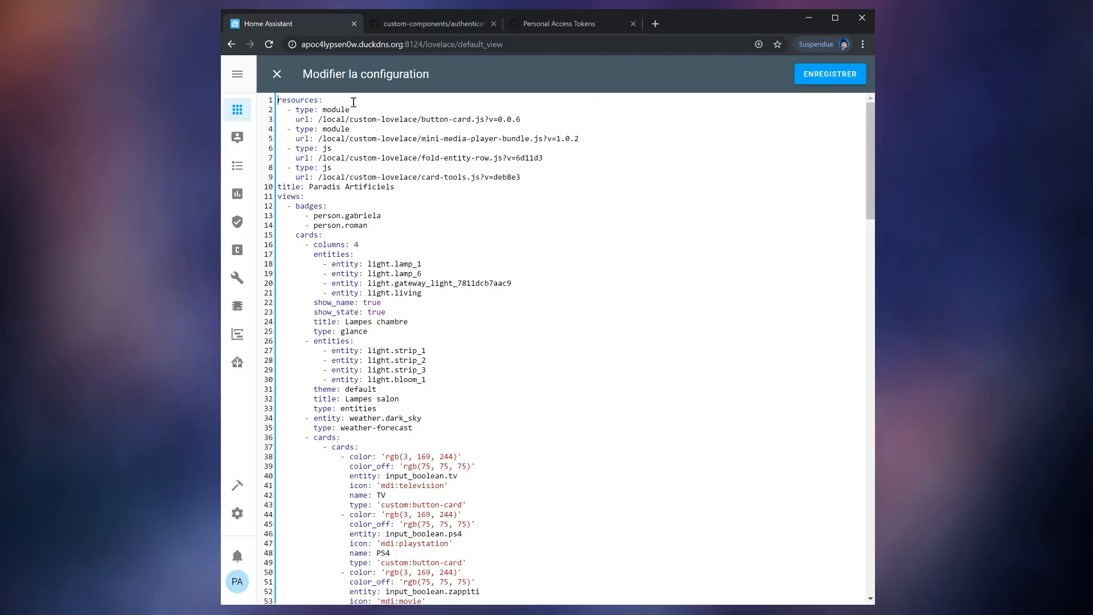
# Paste the copied compact-custom-header.js entry with type: module directly under resources: and indent it to match the other entries.
pyautogui.moveTo(353, 103); pyautogui.dragTo(281, 104)
pyautogui.click(334, 96)
pyautogui.press('Return')
pyautogui.hotkey('ctrl', 'v')
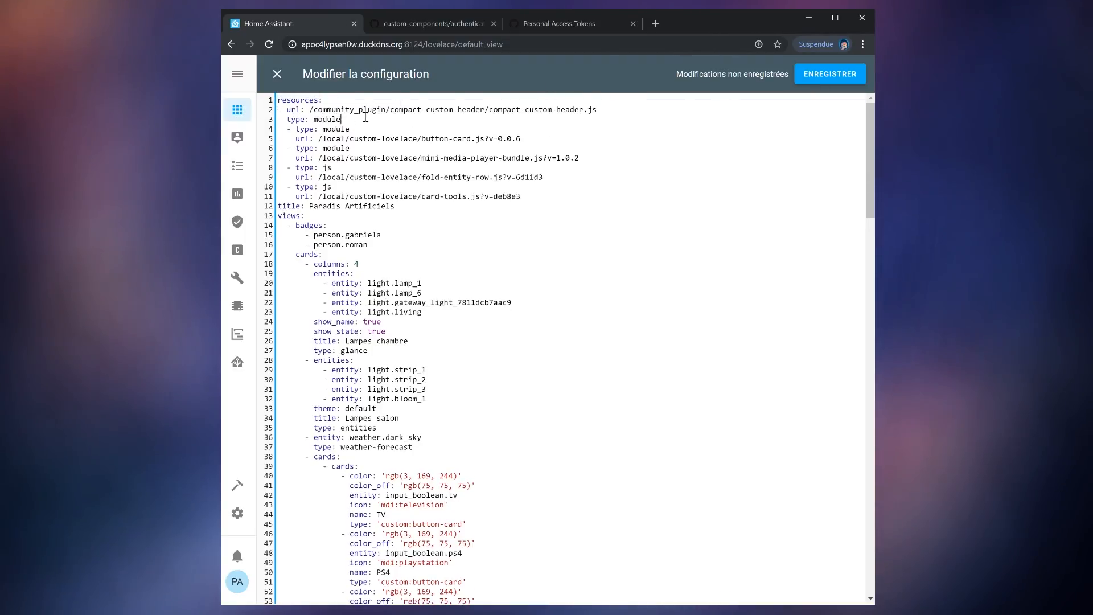
pyautogui.moveTo(371, 116); pyautogui.dragTo(254, 114)
pyautogui.press('Tab')
pyautogui.click(418, 121)
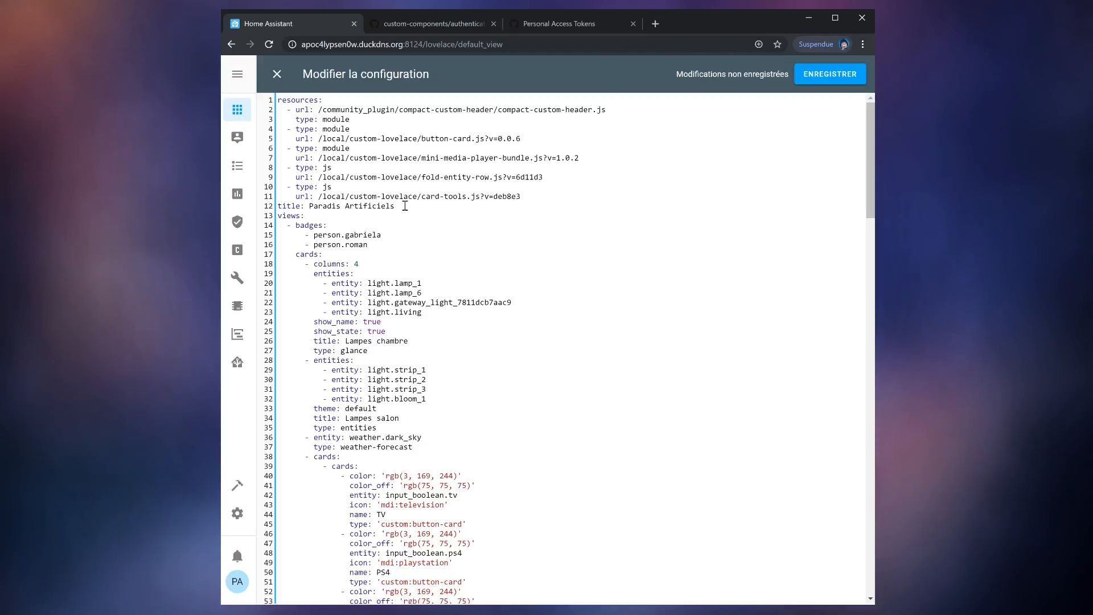
# Insert a cch: block above views: with the background image, button and tab colours, 24-hour clock and fr-FR date locale, and save.
pyautogui.click(278, 215)
pyautogui.write('cch:   background: transparent url("https://ns328286.ip-37-187-113.eu/ew/wallpapers/800x480/02643_800x480.jpg")   conditional_styles:   all_buttons_color: green   button_color:     menu: rgb(255,255,255)     notifications: yellow     voice: white     options: white   all_tabs_color: white   tab_indicator_color: white   notify_indicator_color: "#00FFFF"   notify_text_color: yellow   chevrons: false   options: clock   clock_am_pm: true   clock_date: true   clock_format: 24   date_locale: fr-FR')
pyautogui.moveTo(296, 215); pyautogui.dragTo(274, 215)
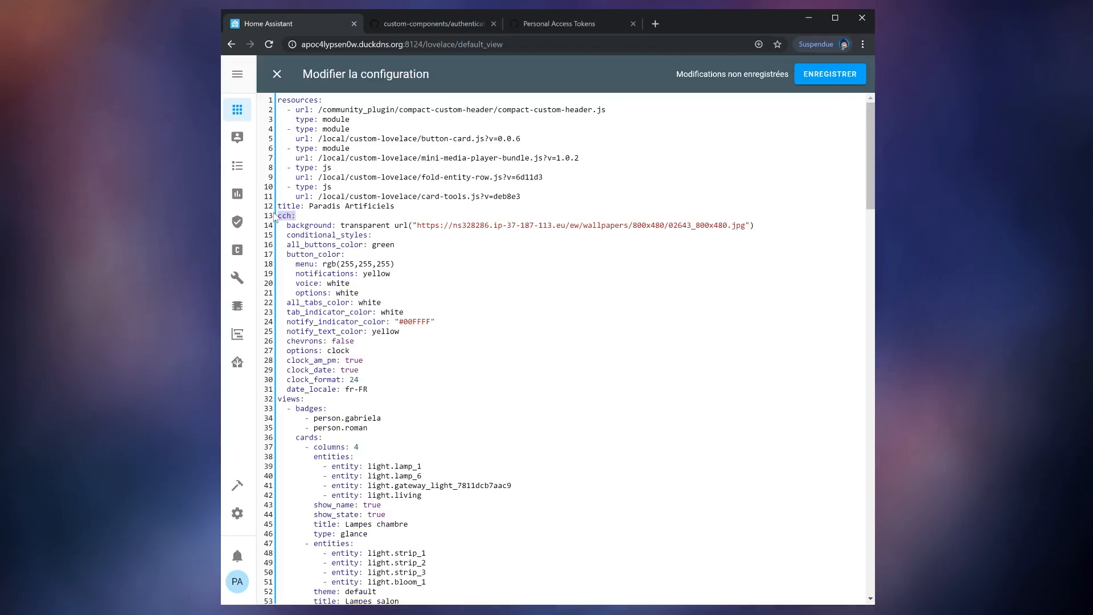
pyautogui.moveTo(381, 390); pyautogui.dragTo(266, 221)
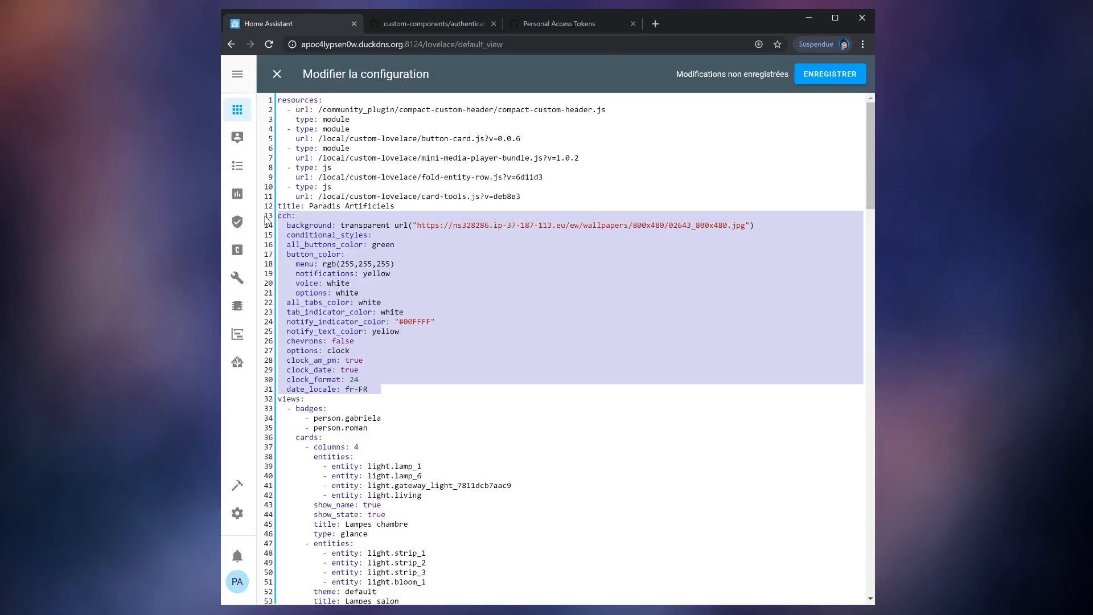
pyautogui.click(332, 216)
pyautogui.hotkey('ctrl', 's')
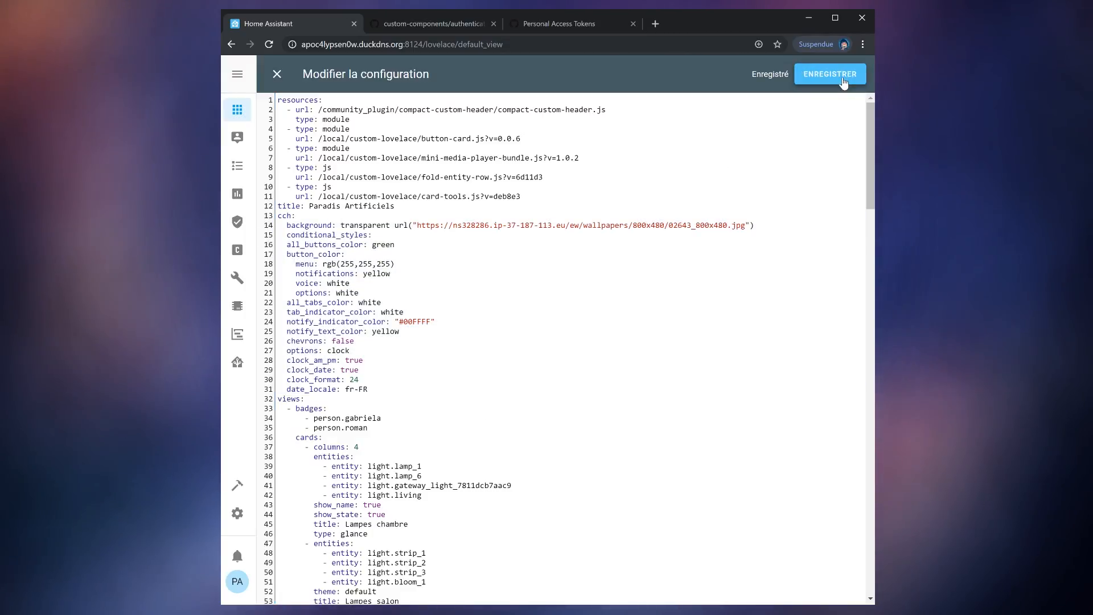
# Leave the configuration editor and edit mode, reload the dashboard, and check the options menu behind the header's clock.
pyautogui.click(276, 76)
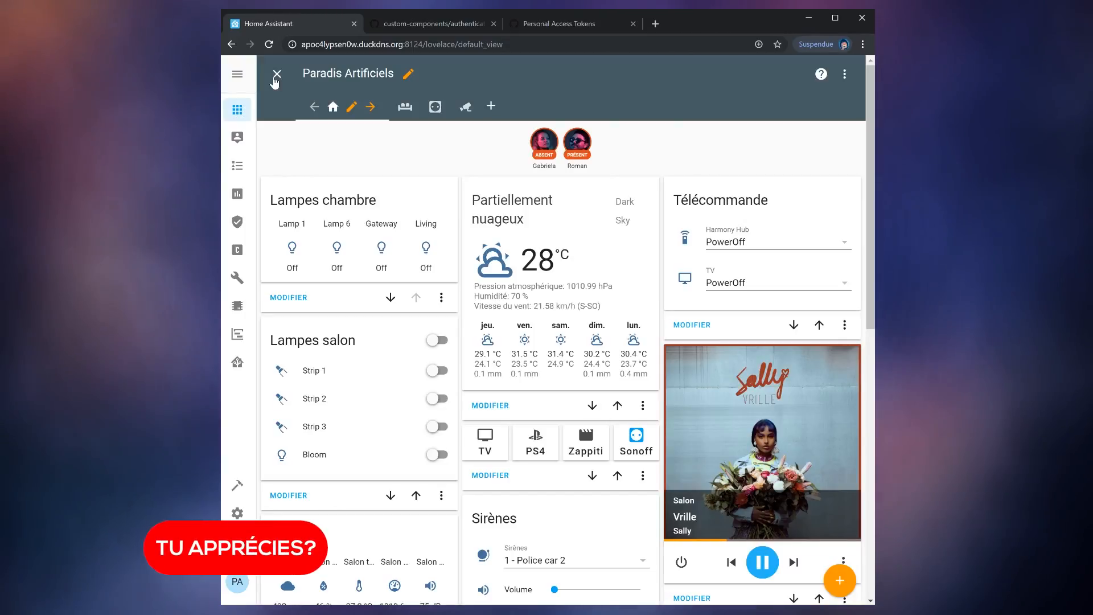
pyautogui.click(275, 76)
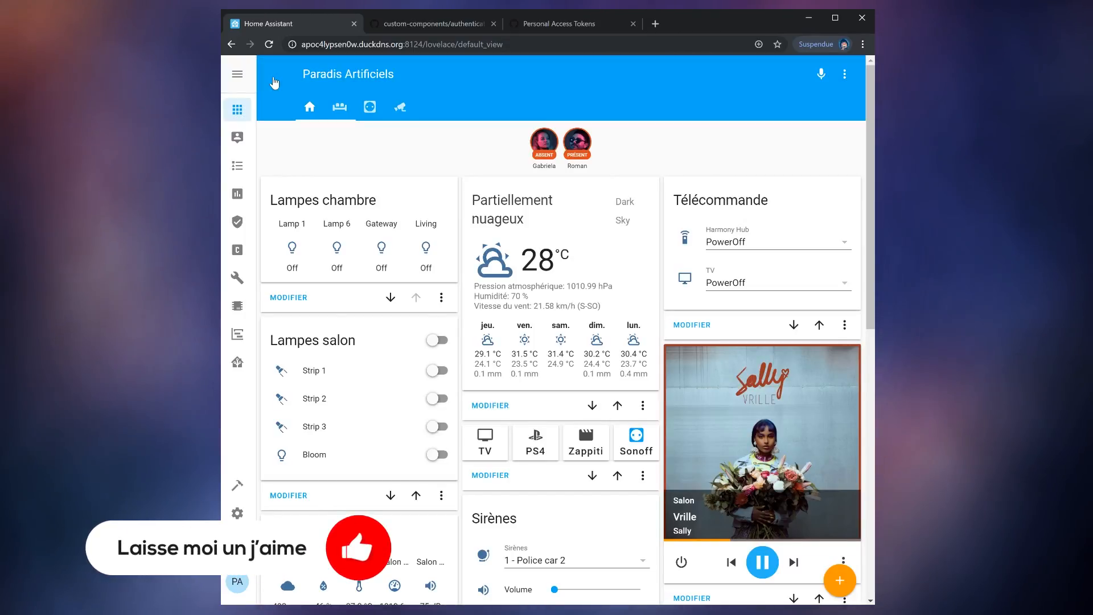
pyautogui.click(270, 45)
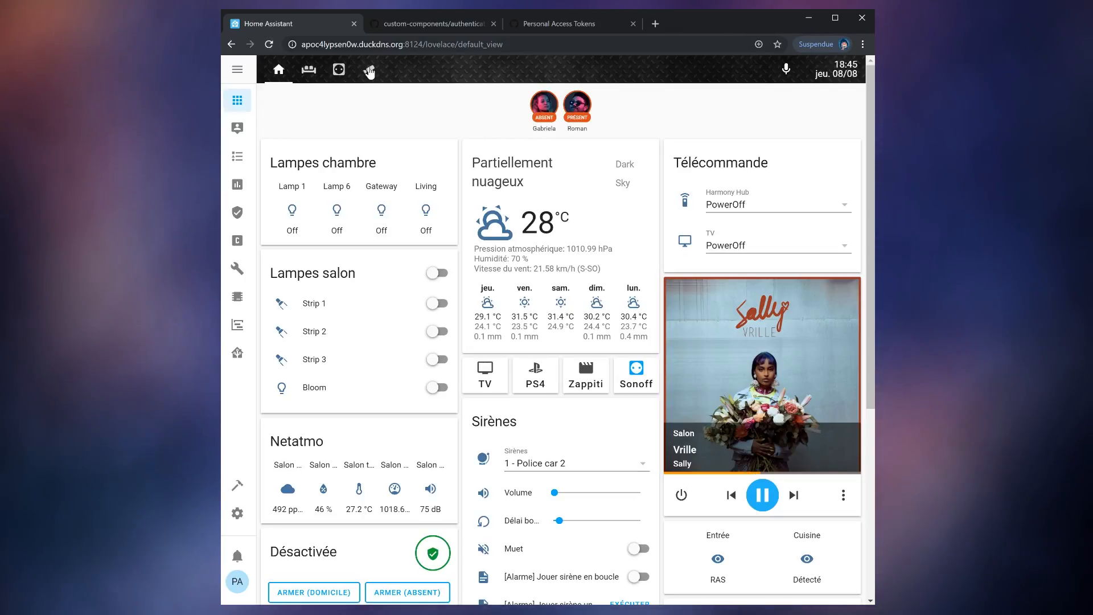
pyautogui.click(849, 67)
pyautogui.click(633, 71)
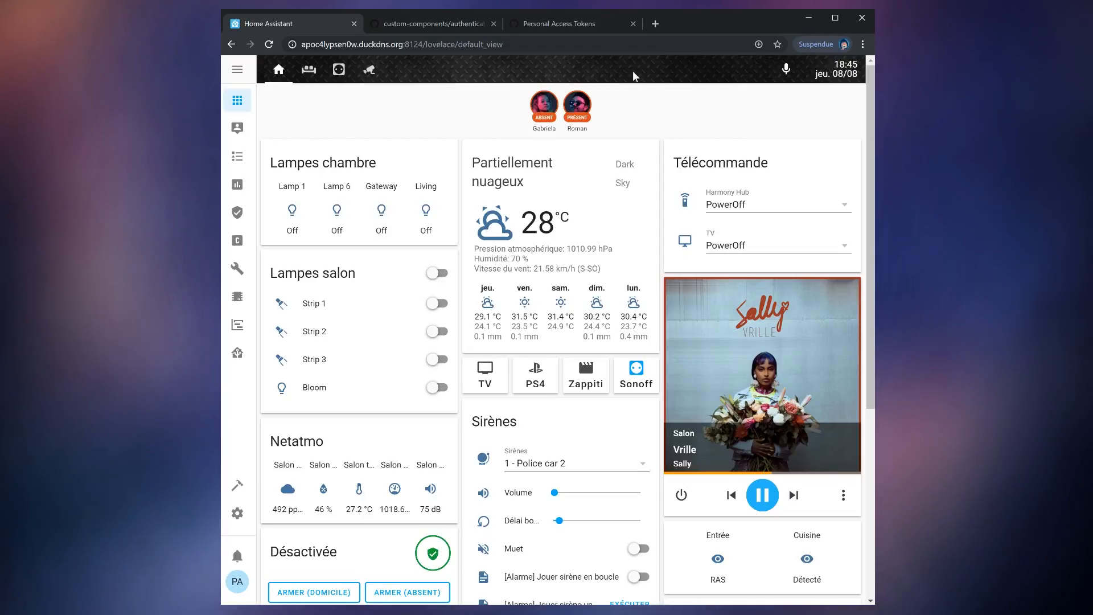
# Open Weather Card near the end of the Community store's plugin list and install version v1.3.1.
pyautogui.click(237, 240)
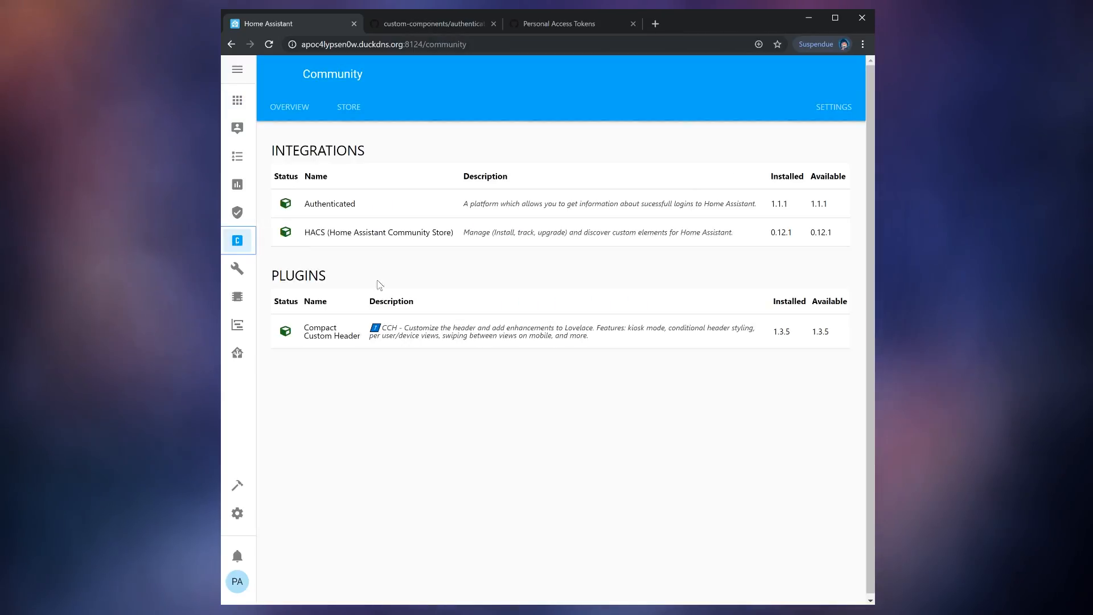
pyautogui.click(348, 107)
pyautogui.scroll(-20, 841, 150)
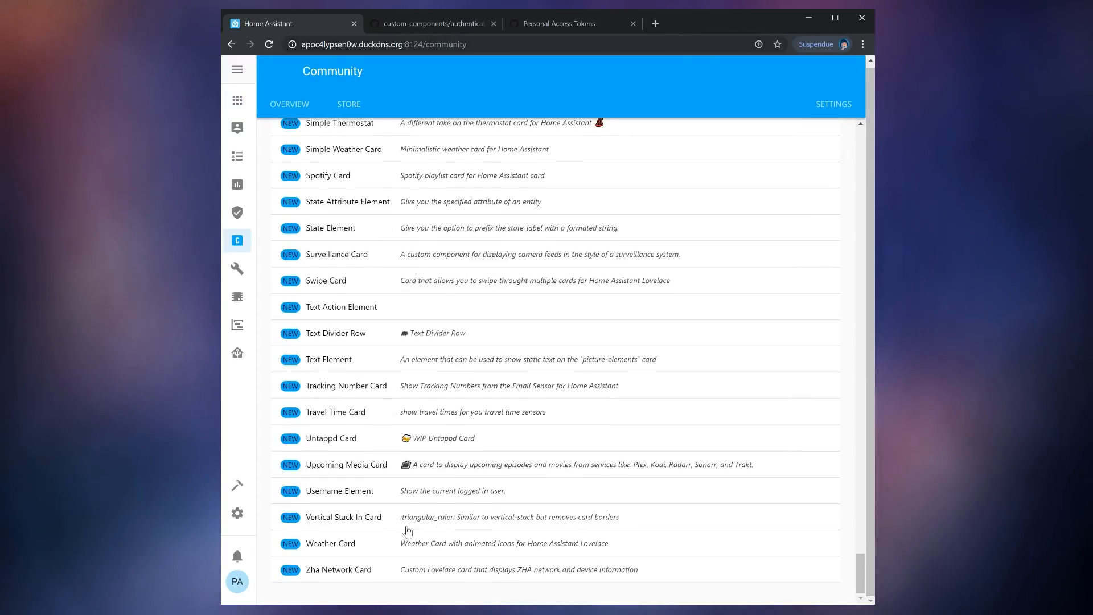
pyautogui.click(321, 545)
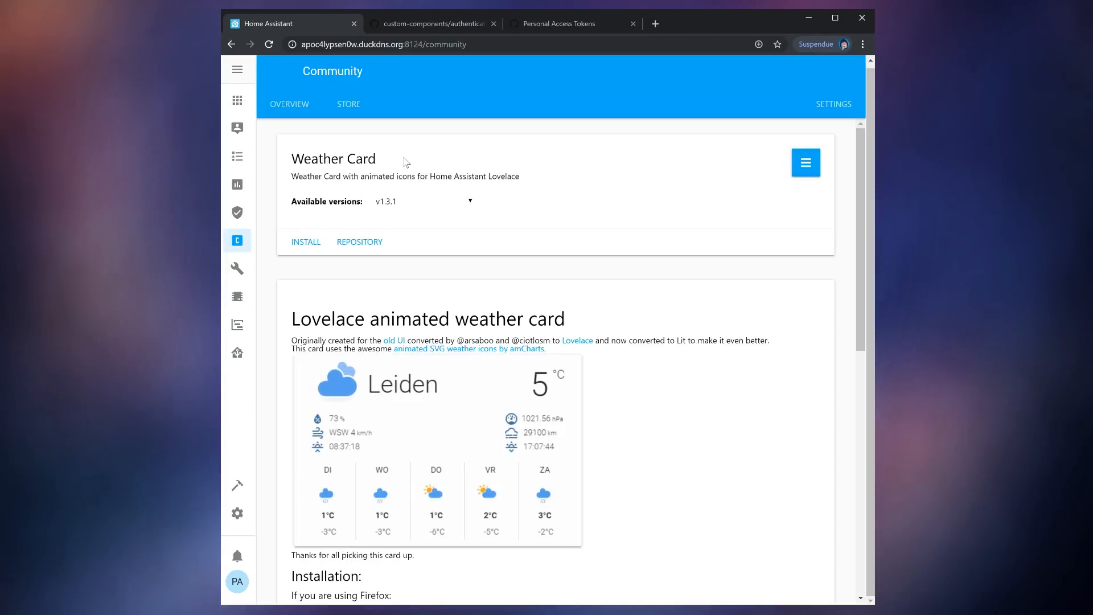
pyautogui.tripleClick(545, 181)
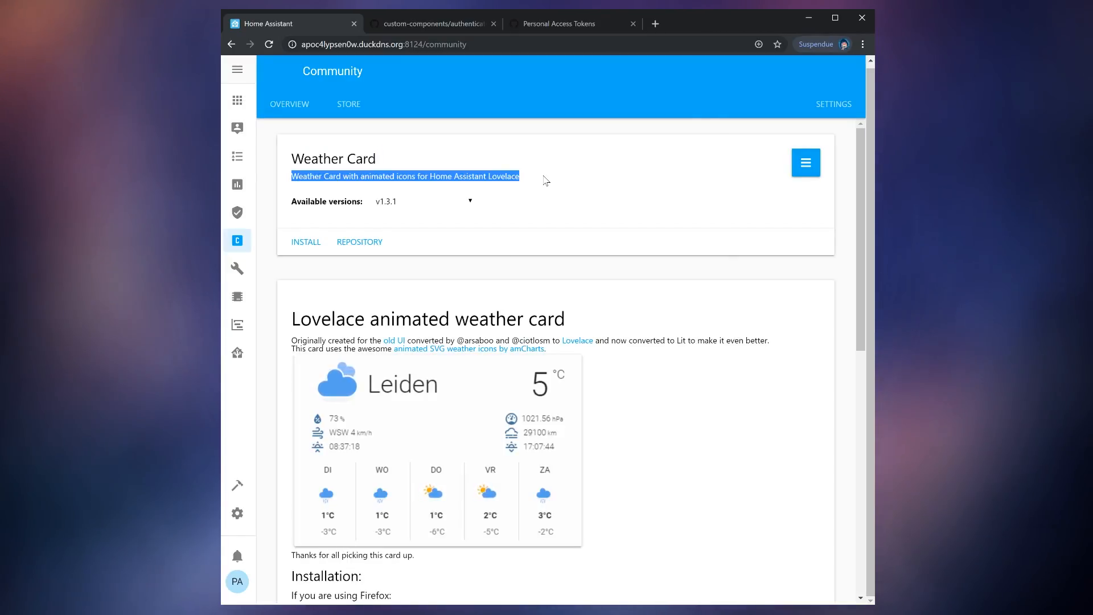
pyautogui.click(304, 243)
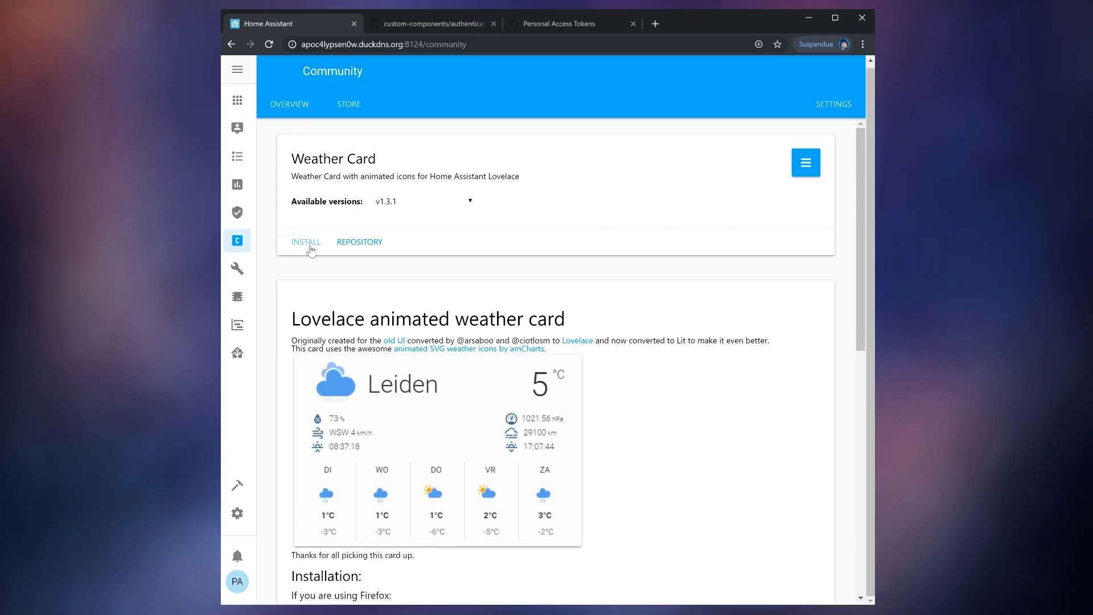
# Read the Weather Card's installation and configuration instructions, covering the resources entry, the custom:weather-card type and the local icons path.
pyautogui.tripleClick(585, 317)
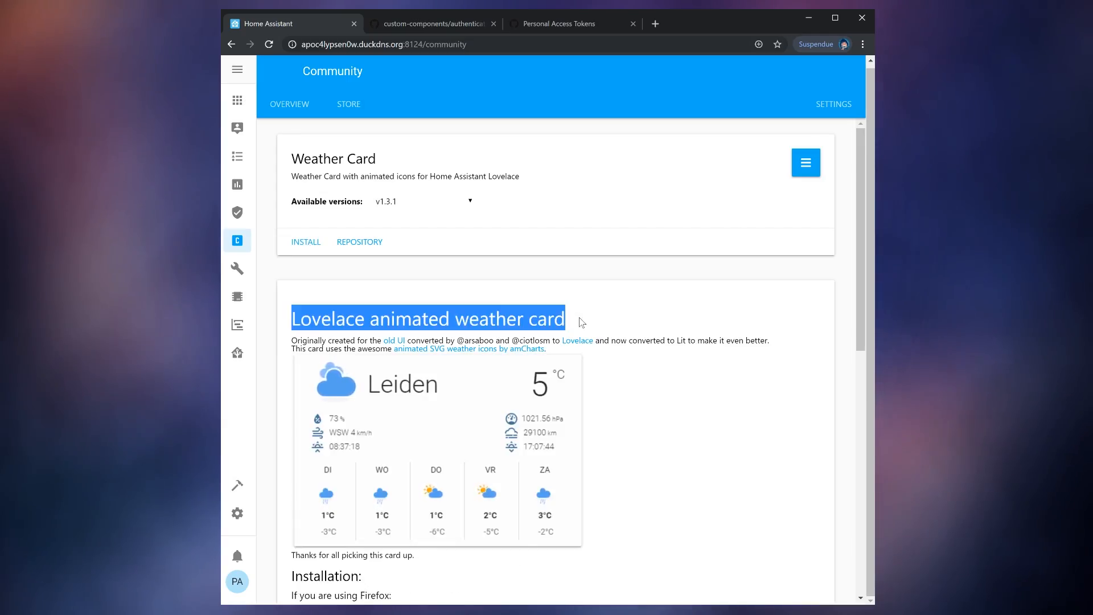
pyautogui.scroll(-5, 580, 318)
pyautogui.tripleClick(395, 286)
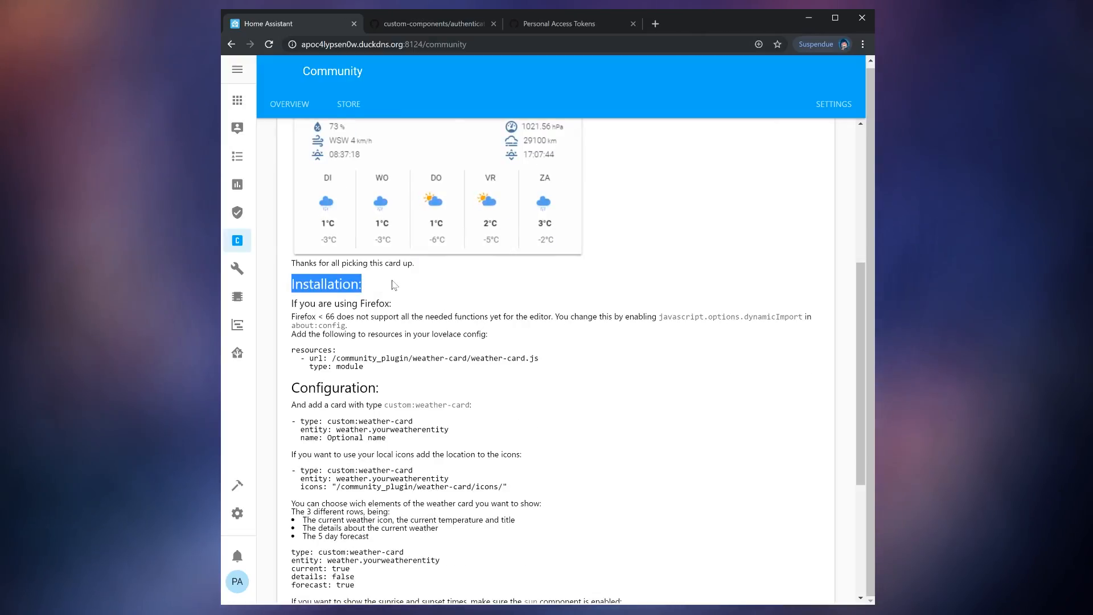
pyautogui.moveTo(365, 368); pyautogui.dragTo(284, 358)
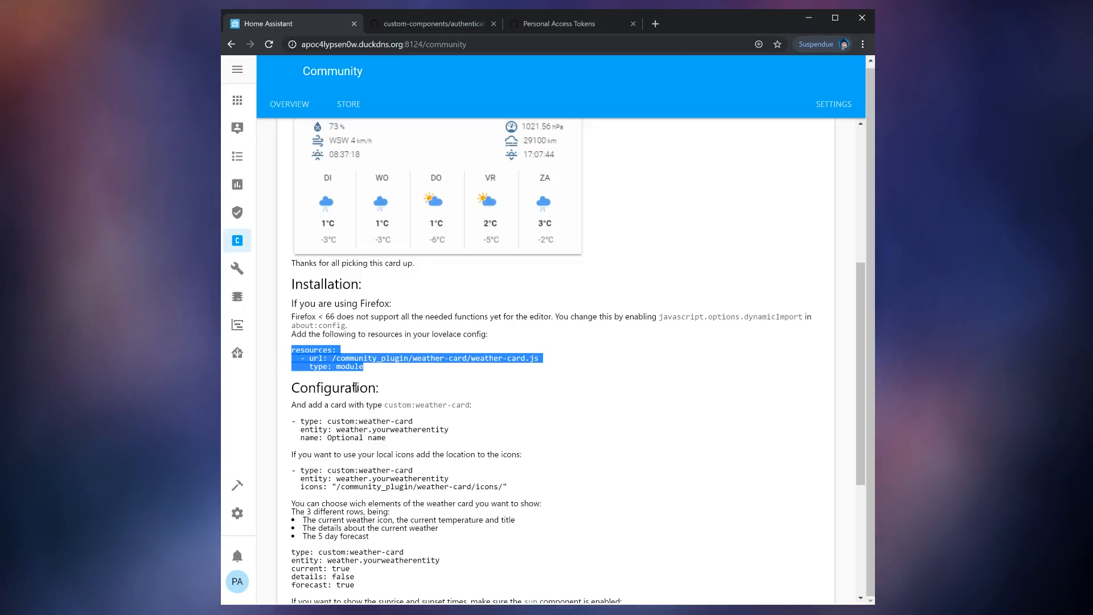
pyautogui.tripleClick(487, 405)
pyautogui.moveTo(390, 438); pyautogui.dragTo(284, 424)
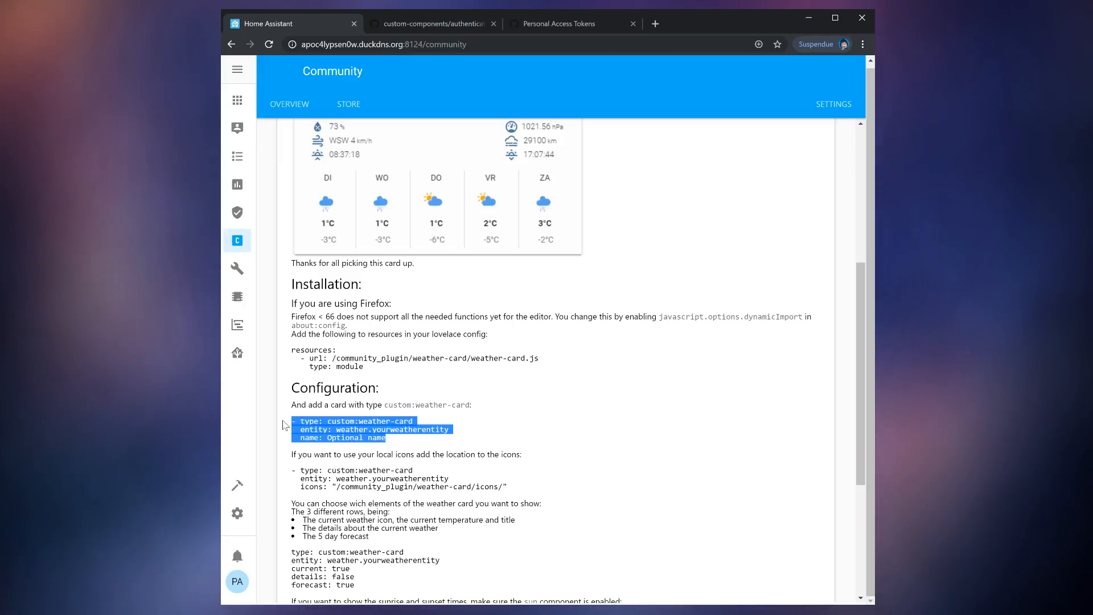
pyautogui.moveTo(542, 487); pyautogui.dragTo(272, 494)
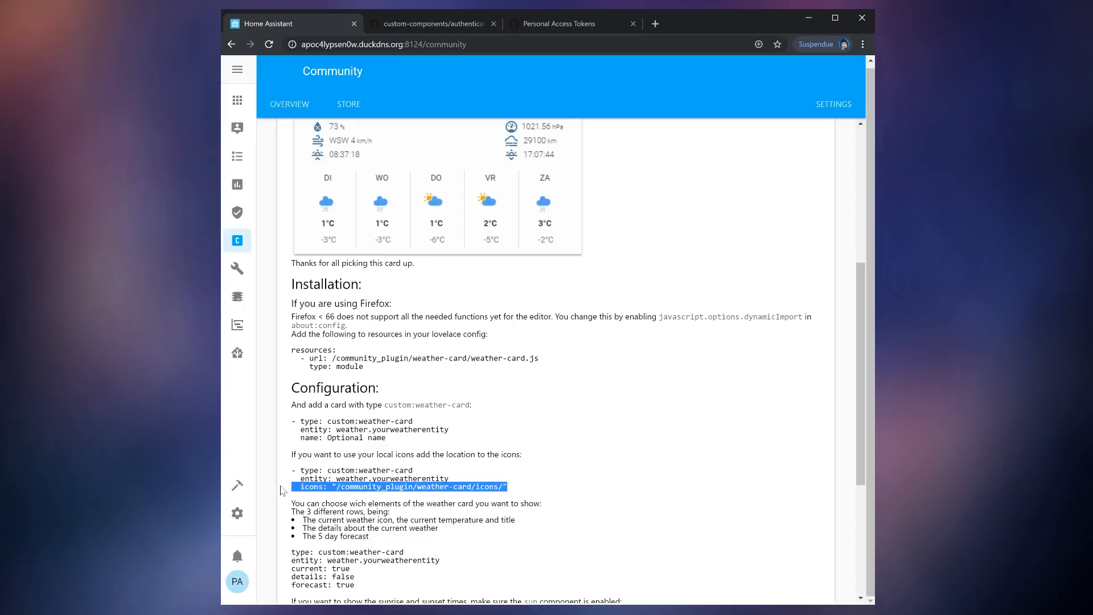
# Read the Weather Card's notes on enabling the sun component and setting Dark Sky's mode to daily.
pyautogui.scroll(-4, 394, 475)
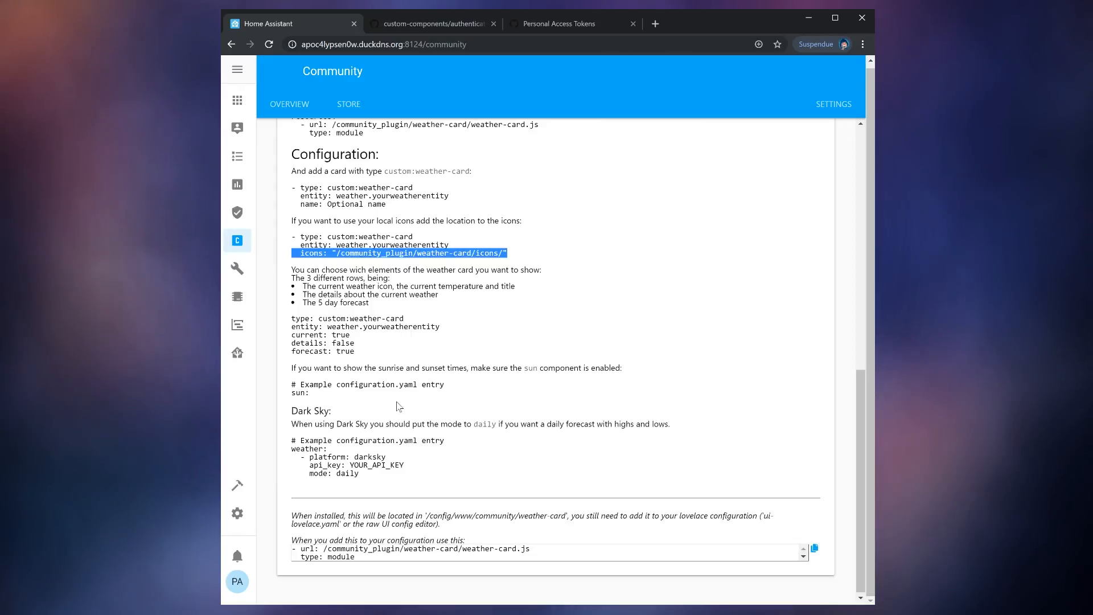
pyautogui.moveTo(397, 406); pyautogui.dragTo(279, 374)
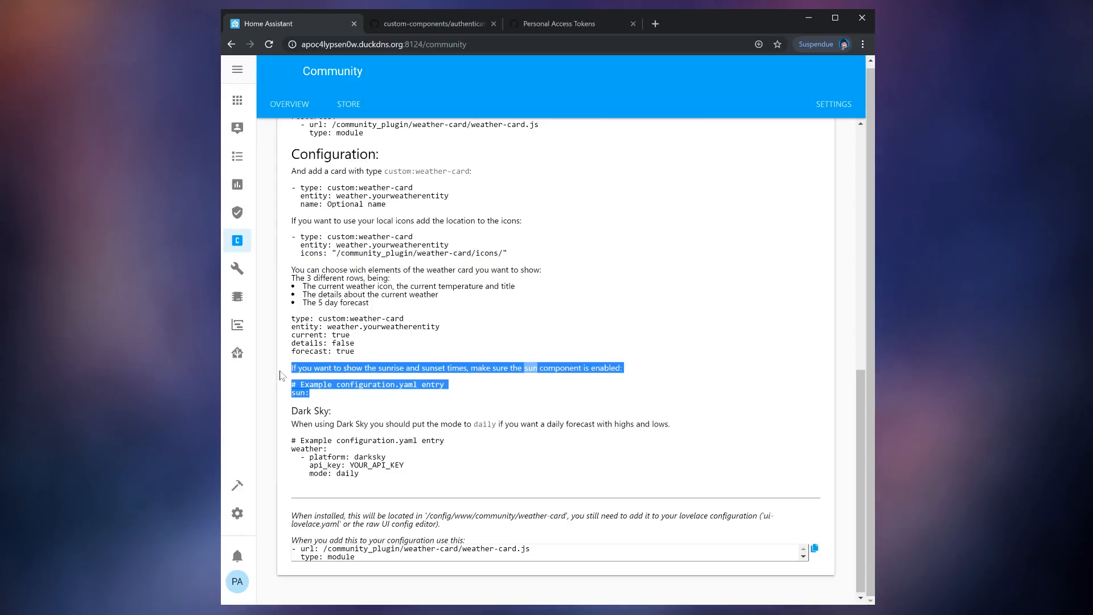
pyautogui.click(356, 400)
pyautogui.tripleClick(350, 416)
pyautogui.doubleClick(485, 423)
pyautogui.moveTo(360, 474); pyautogui.dragTo(274, 452)
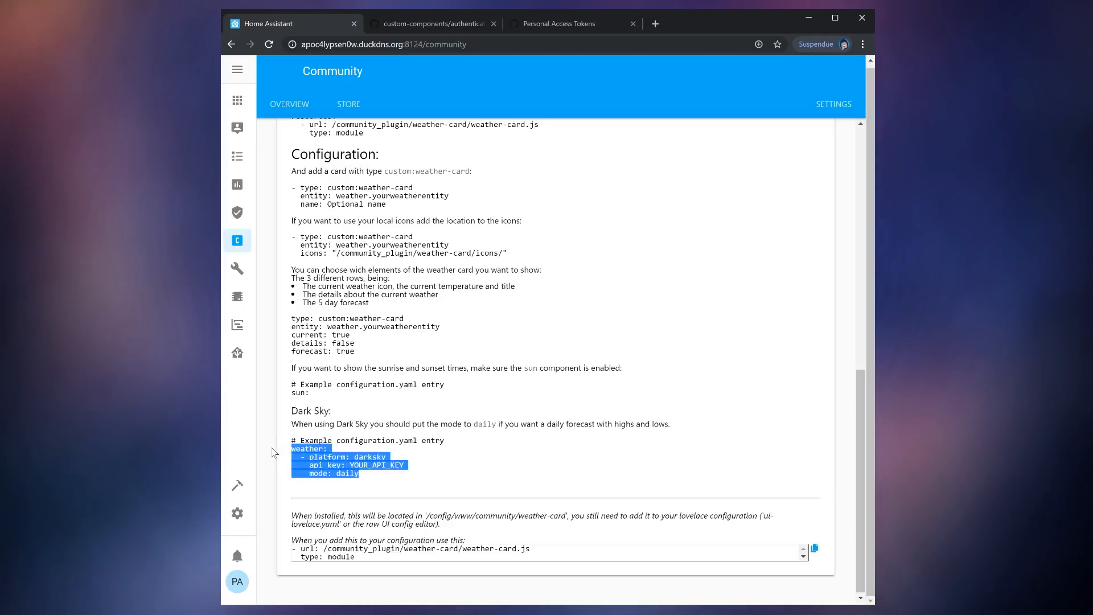
pyautogui.click(408, 456)
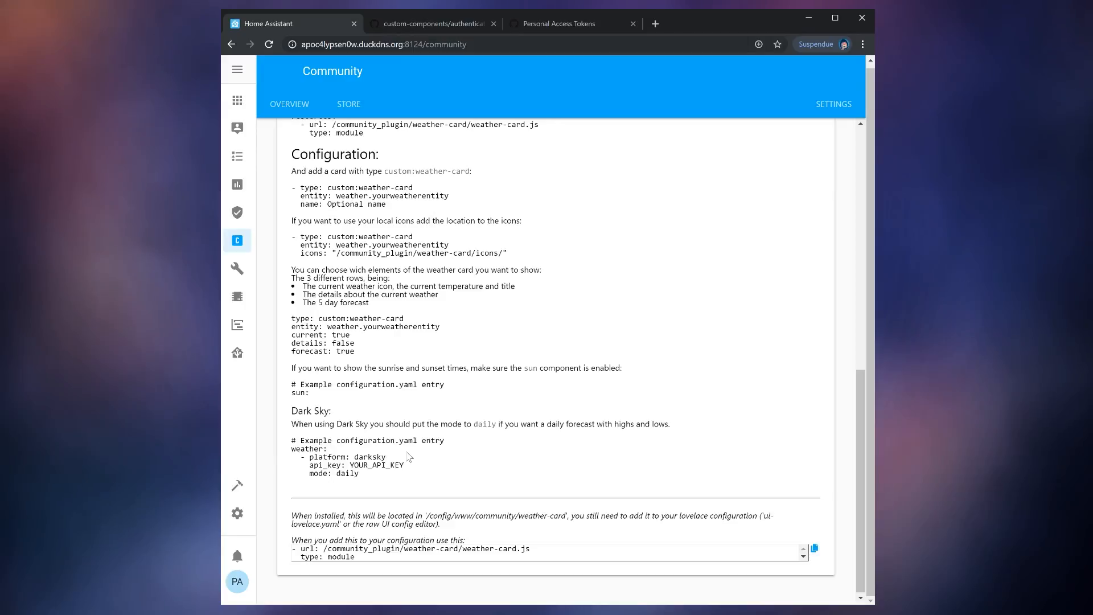
# Copy Weather Card's resource entry (url and type: module) and open the dashboard's raw configuration for editing.
pyautogui.moveTo(390, 559); pyautogui.dragTo(286, 550)
pyautogui.hotkey('ctrl', 'c')
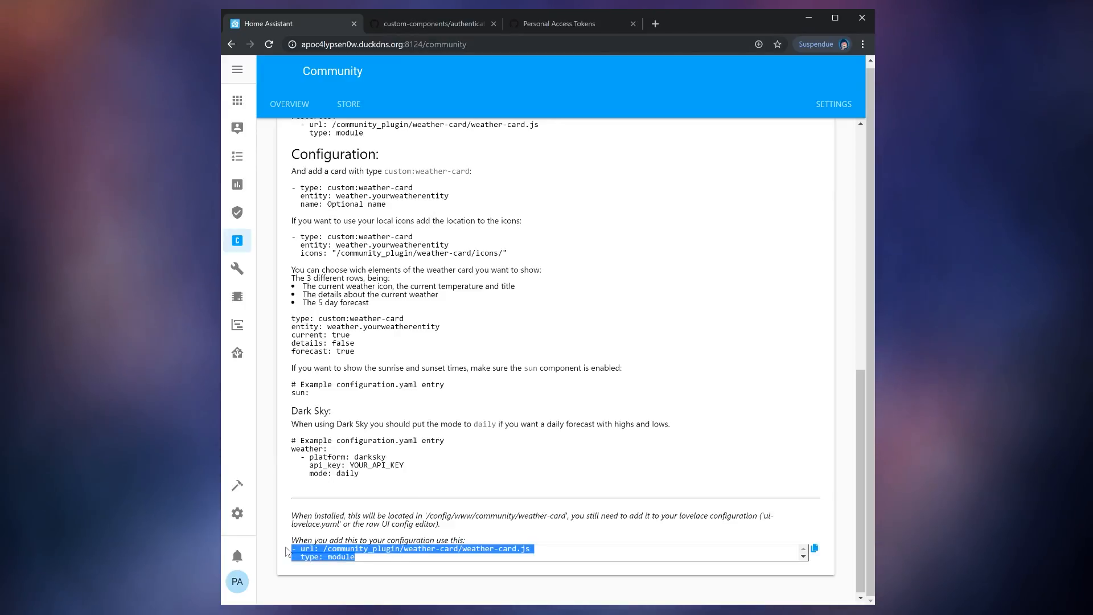
pyautogui.click(237, 101)
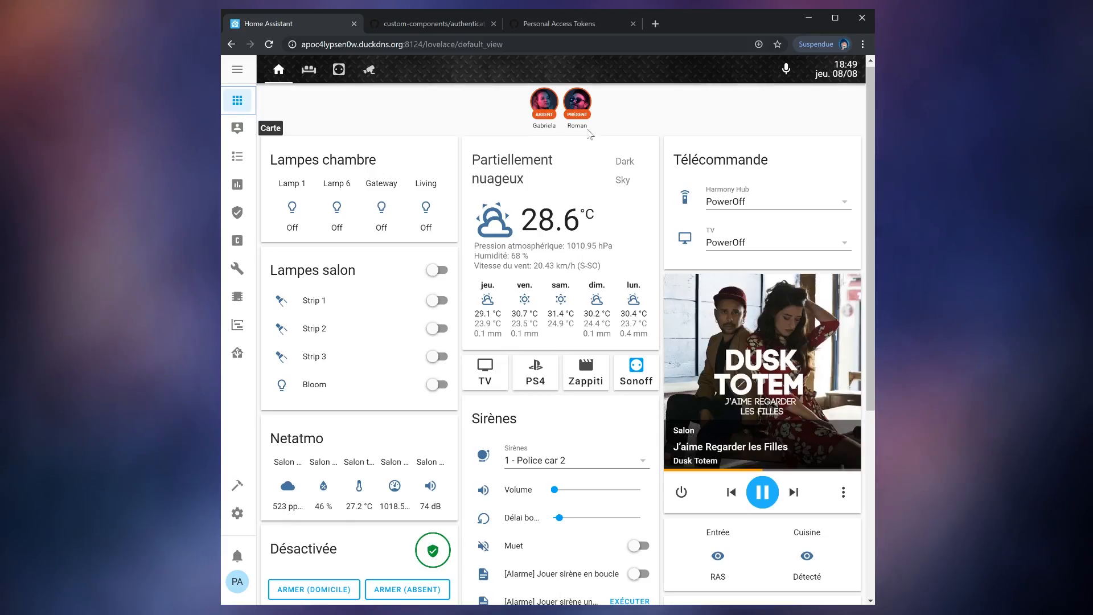
pyautogui.click(854, 70)
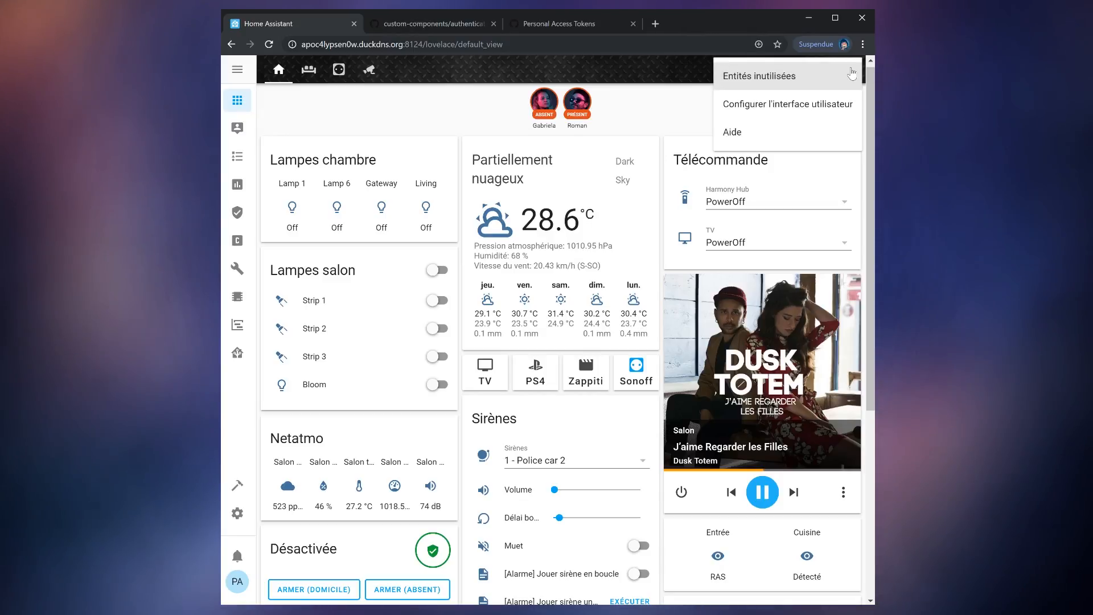
pyautogui.click(821, 102)
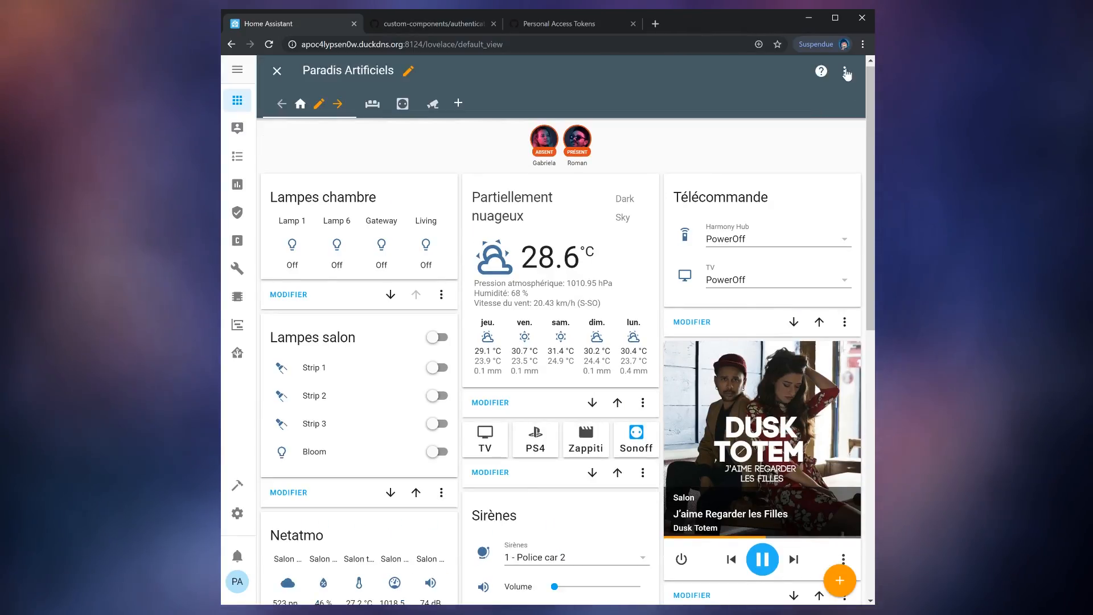
pyautogui.click(847, 72)
pyautogui.click(833, 133)
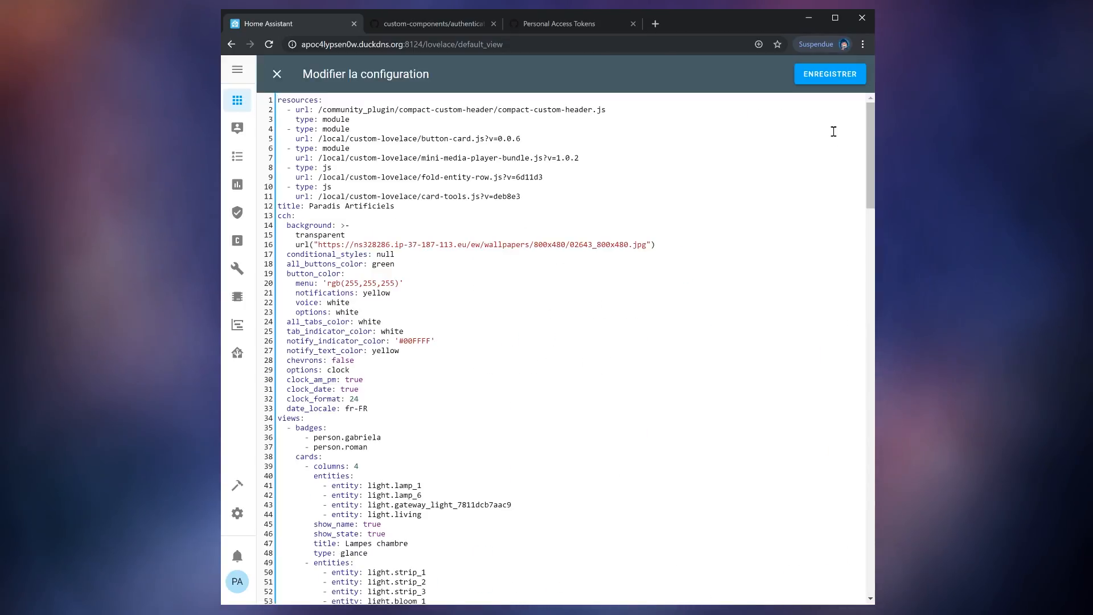
# Insert the /community_plugin/weather-card/weather-card.js module entry first under resources and indent it to match the other entries.
pyautogui.click(339, 102)
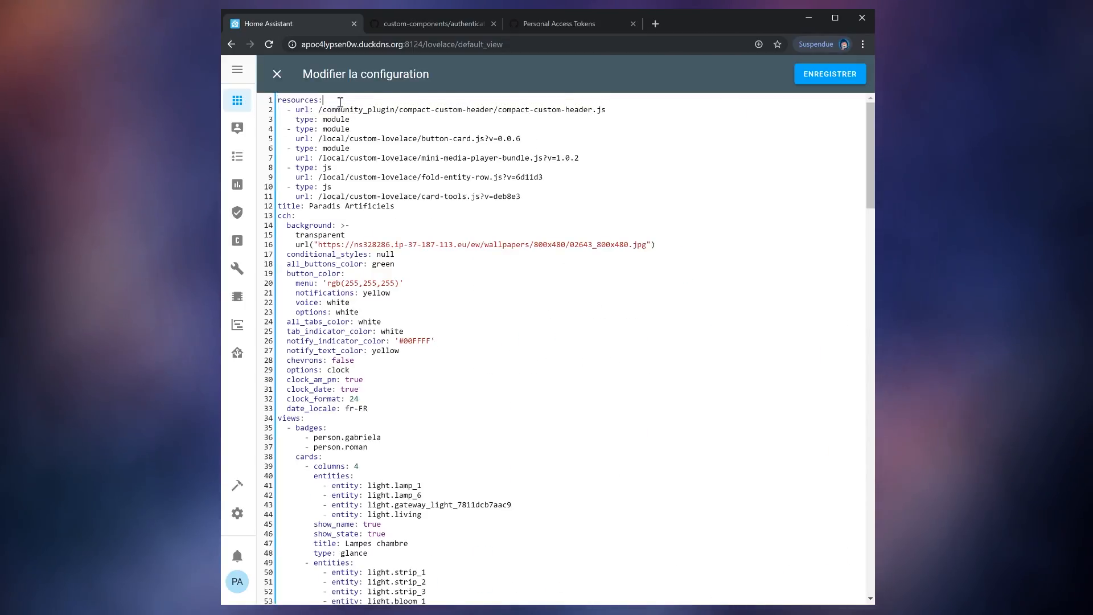
pyautogui.press('Return')
pyautogui.hotkey('ctrl', 'v')
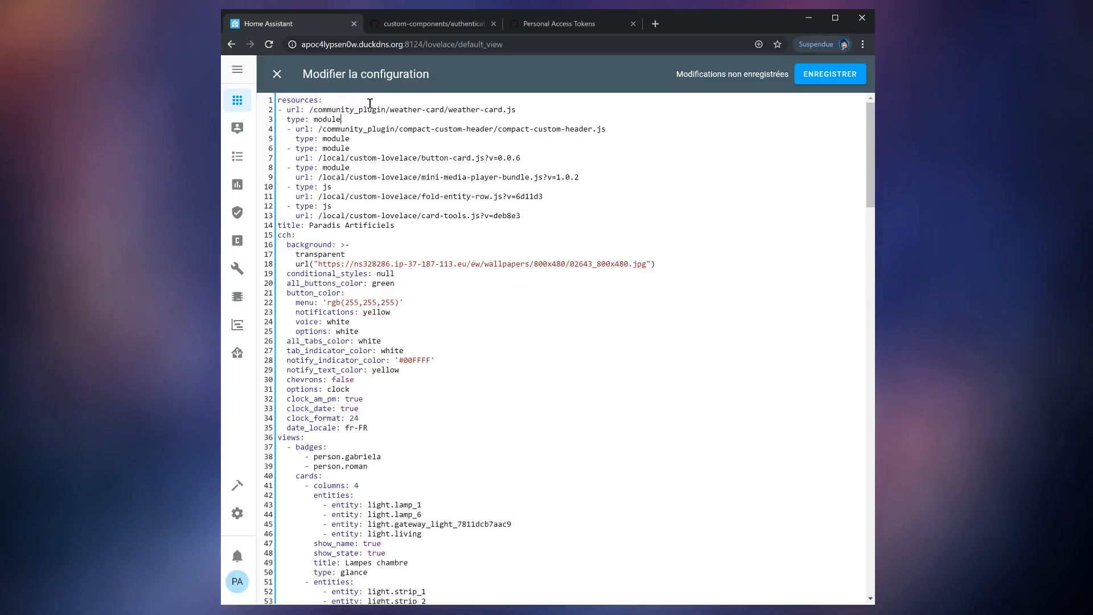
pyautogui.moveTo(357, 119); pyautogui.dragTo(269, 111)
pyautogui.press('Tab')
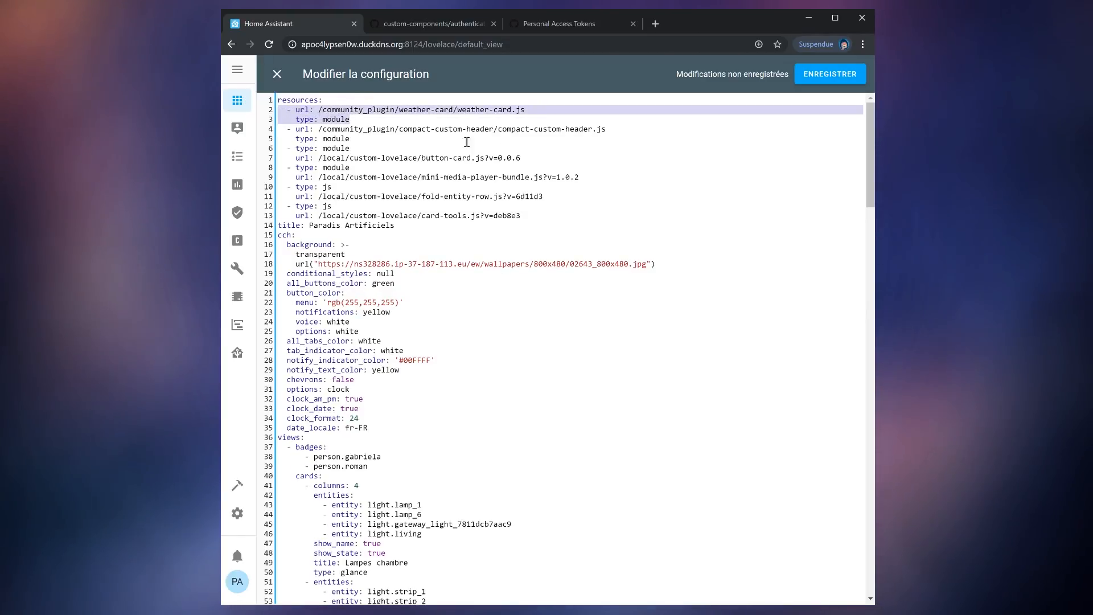
# Save the dashboard configuration, leave its editor and reload the dashboard.
pyautogui.click(830, 74)
pyautogui.click(276, 74)
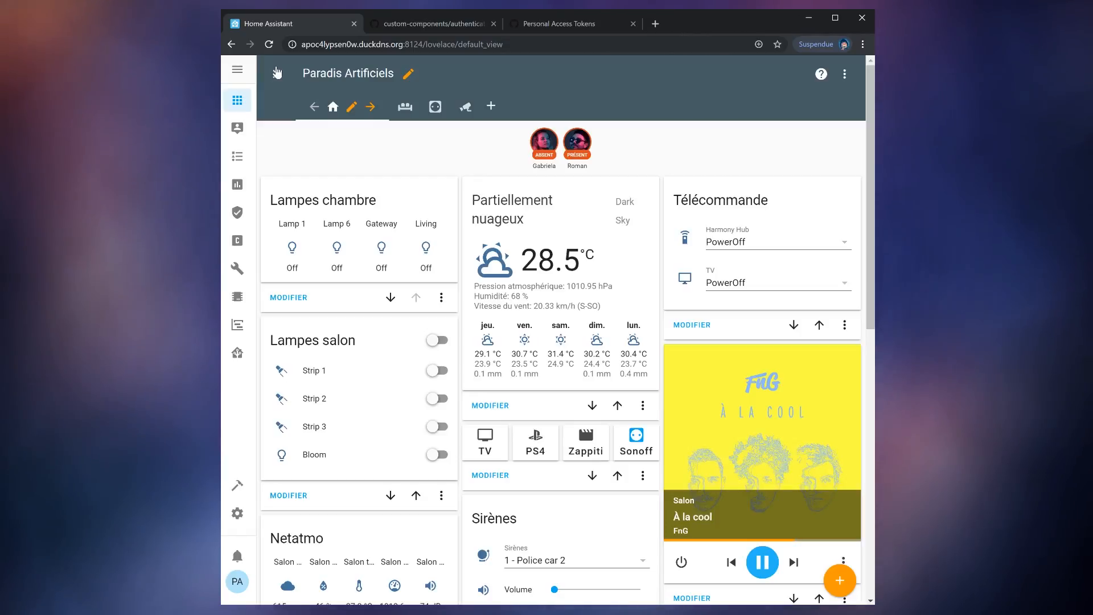
pyautogui.click(269, 44)
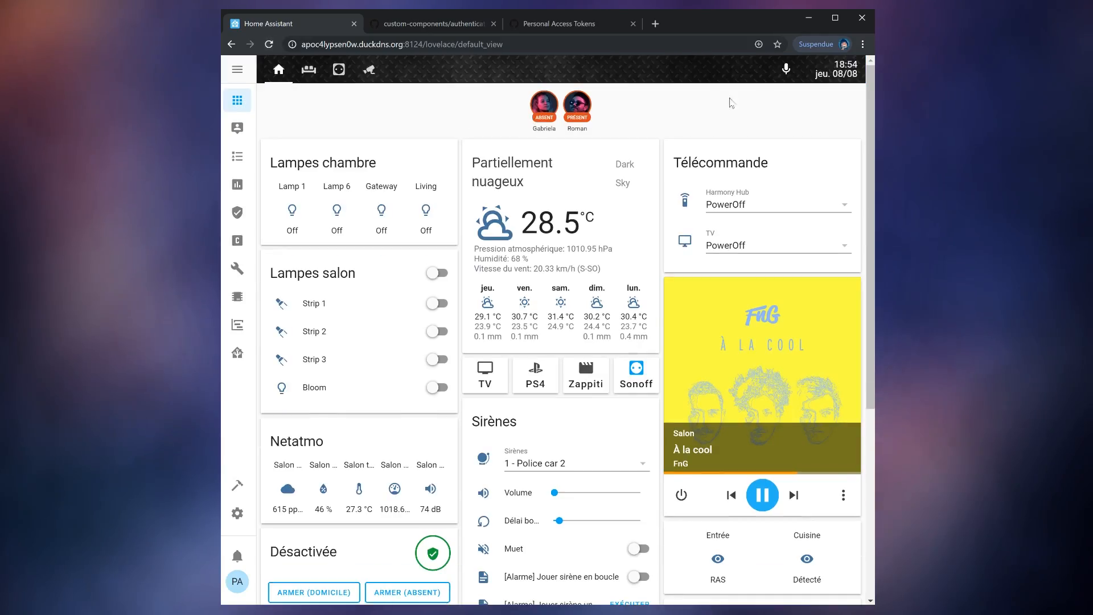
# Add a manual card to the home view with type custom:weather-card, entity weather.dark_sky and icons "/community_plugin/weather-card/icons/".
pyautogui.click(846, 70)
pyautogui.click(831, 103)
pyautogui.scroll(-10, 814, 399)
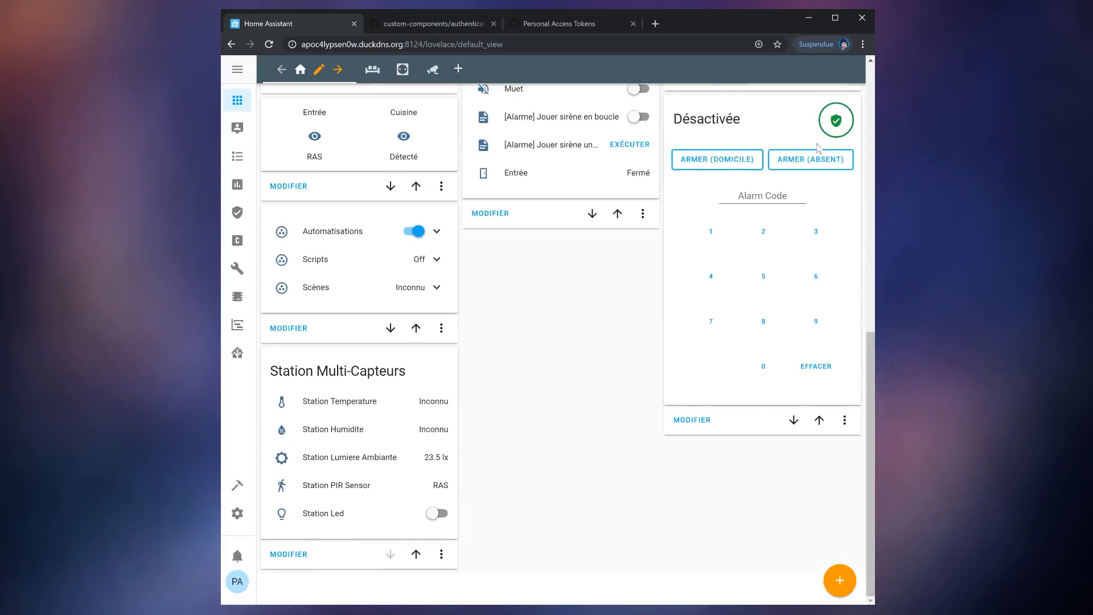
pyautogui.click(840, 580)
pyautogui.click(700, 403)
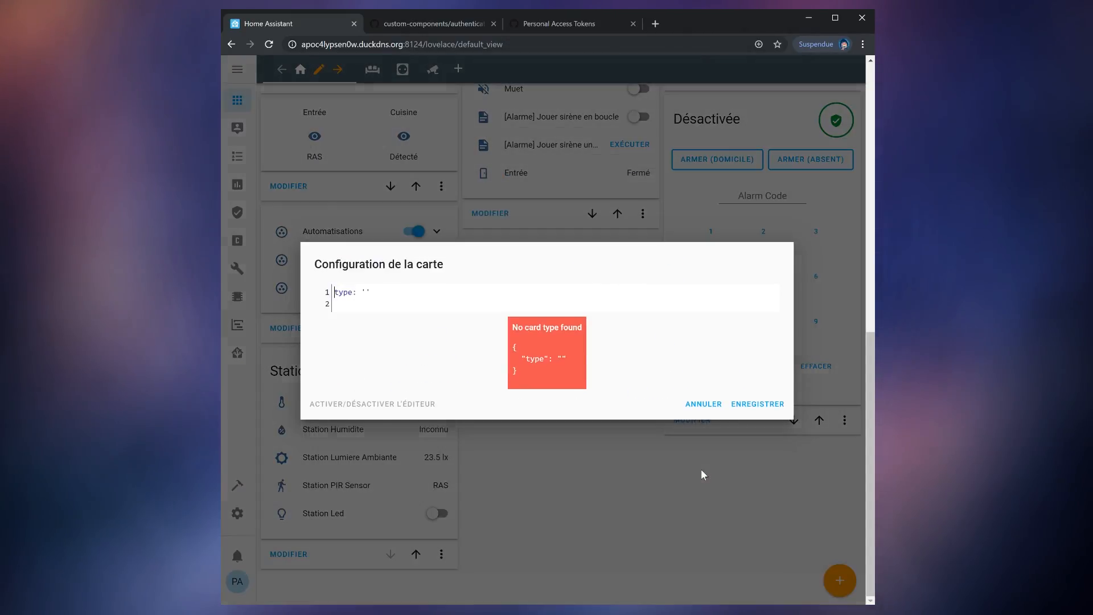
pyautogui.moveTo(440, 310); pyautogui.dragTo(277, 288)
pyautogui.write('type: custom:weather-card entity: weather.dark_sky icons: "/community_plugin/weather-card/icons/"')
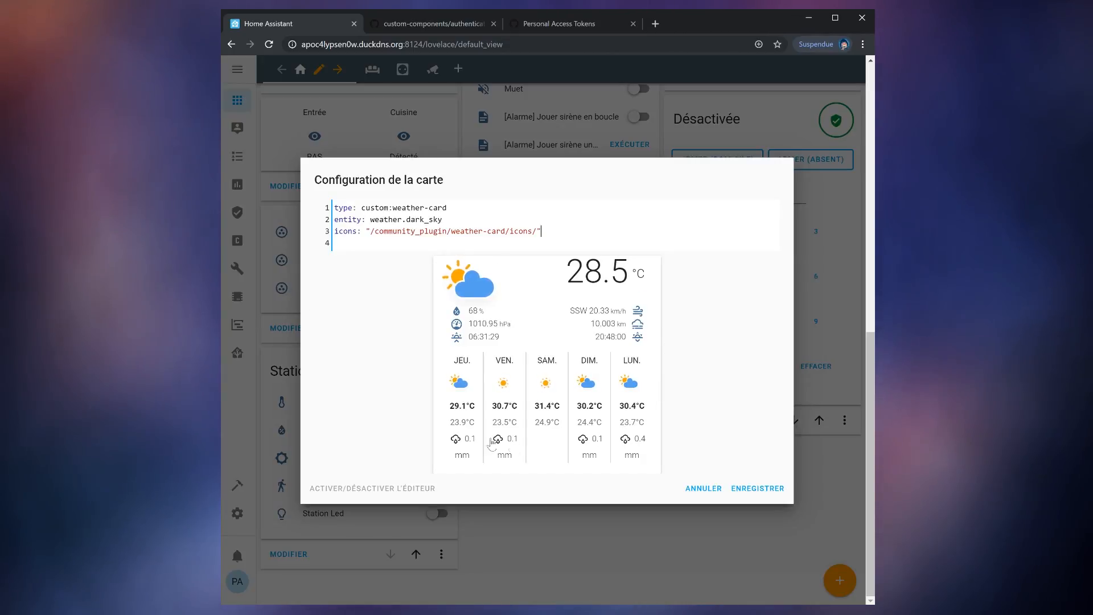
pyautogui.click(758, 488)
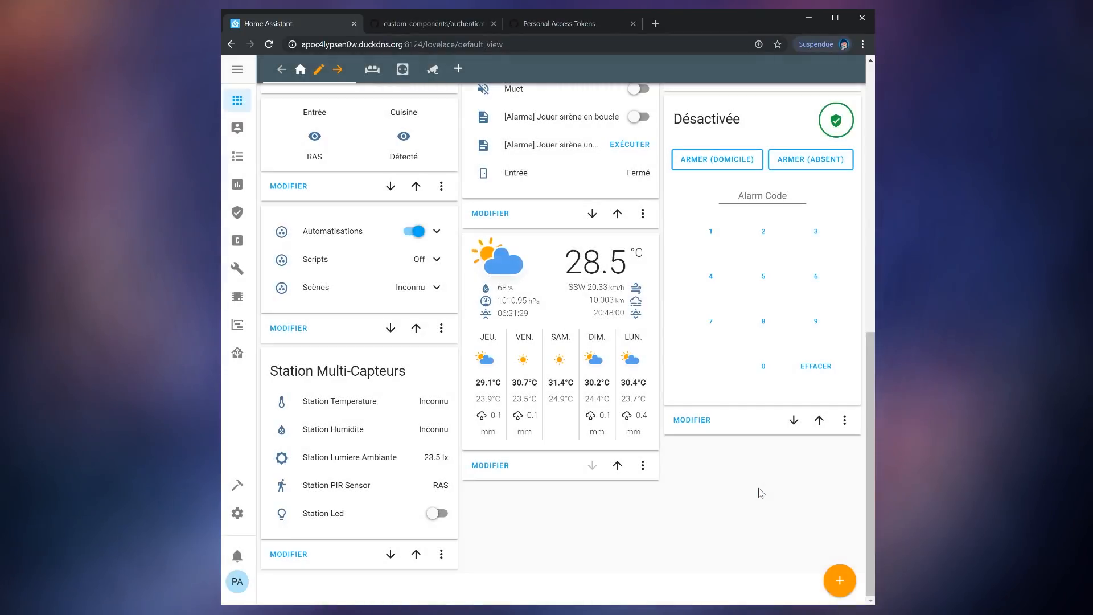
# Move the new weather card up to the top row of the home view.
pyautogui.click(819, 498)
pyautogui.click(416, 535)
pyautogui.click(818, 580)
pyautogui.scroll(2, 785, 314)
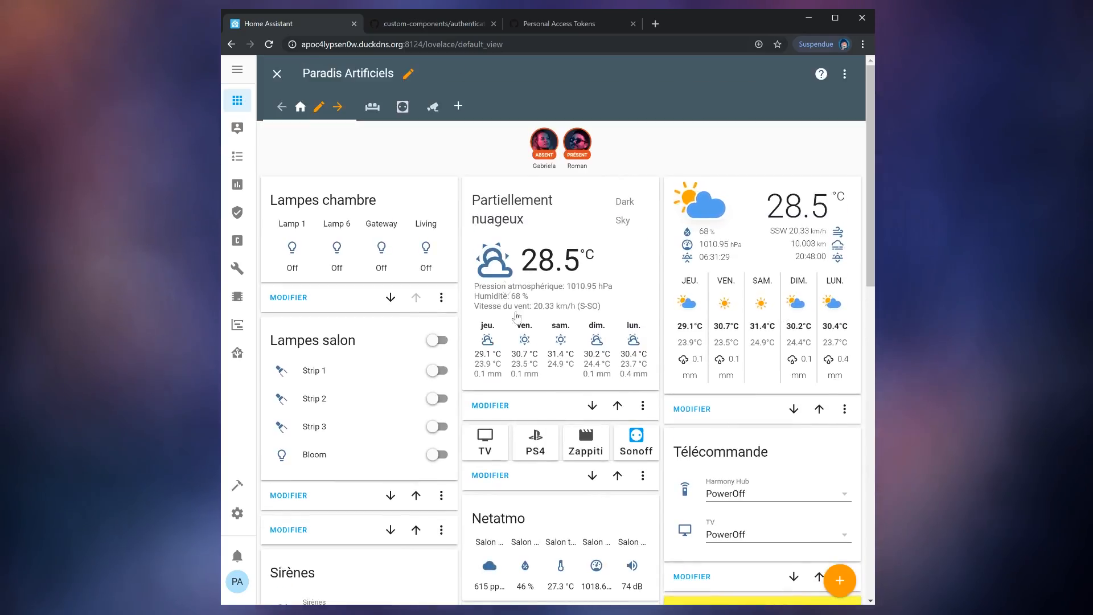
# Delete the old Dark Sky forecast card from the home view and leave edit mode.
pyautogui.click(643, 405)
pyautogui.click(635, 377)
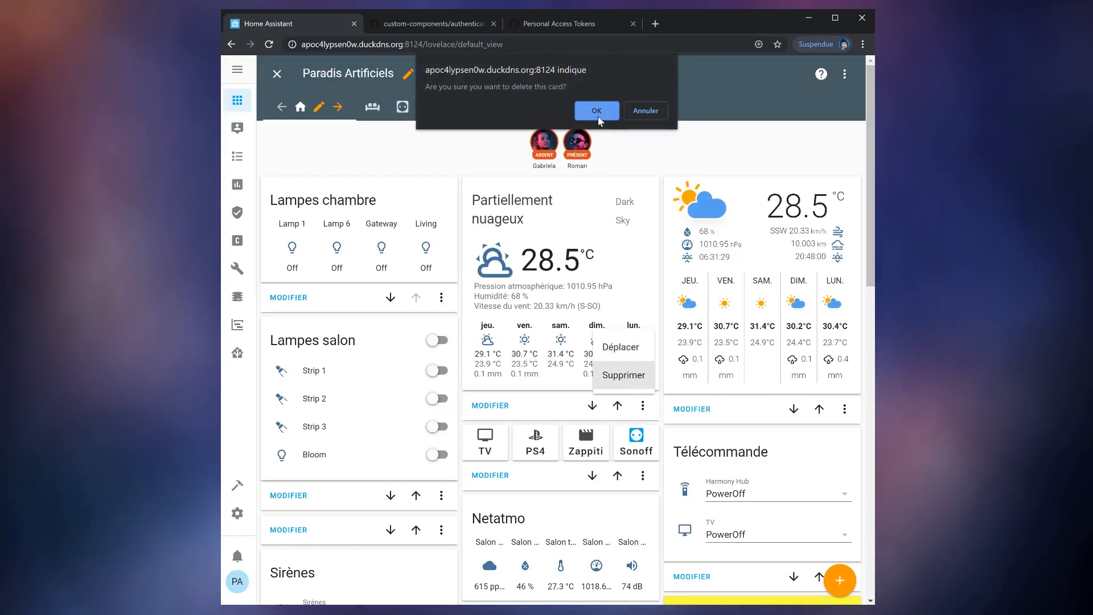
pyautogui.click(597, 110)
pyautogui.click(618, 478)
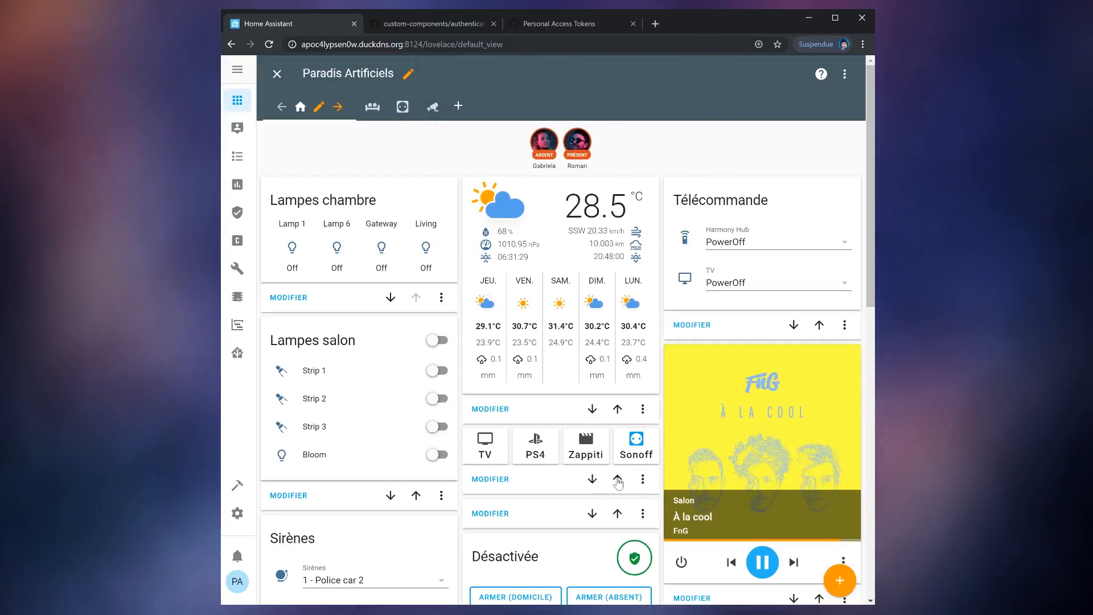
pyautogui.click(273, 75)
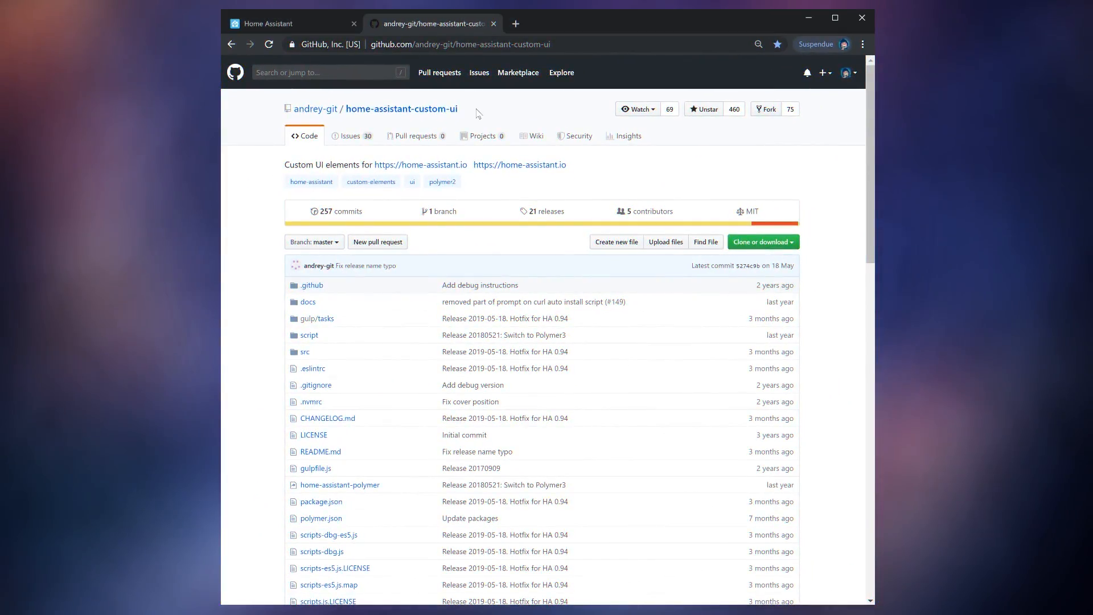
# Download the home-assistant-custom-ui repository as a ZIP from GitHub and extract it to the desktop.
pyautogui.tripleClick(478, 110)
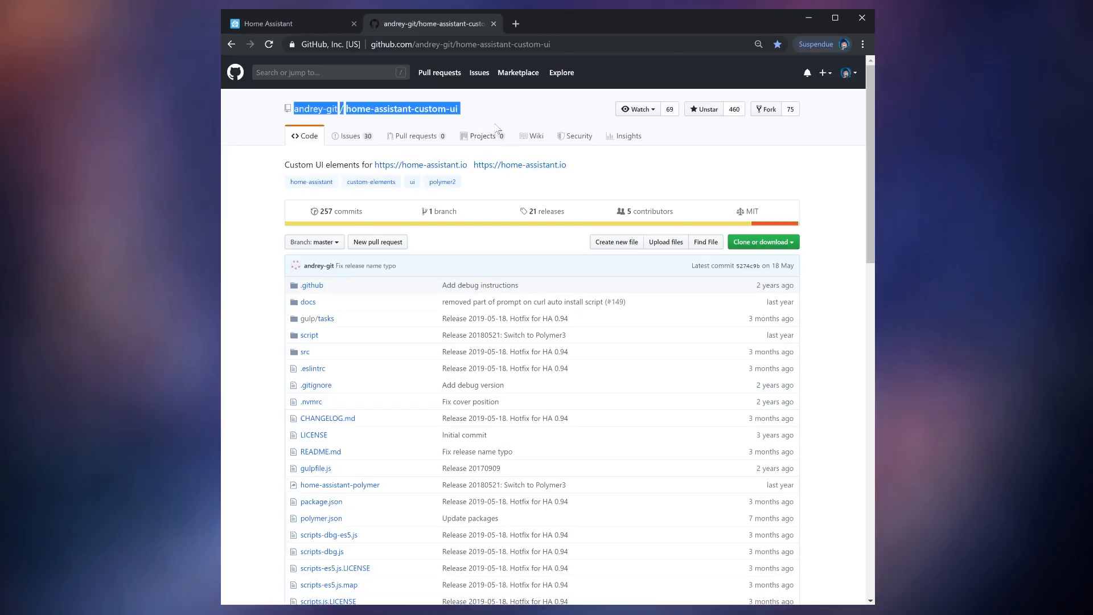
pyautogui.click(753, 328)
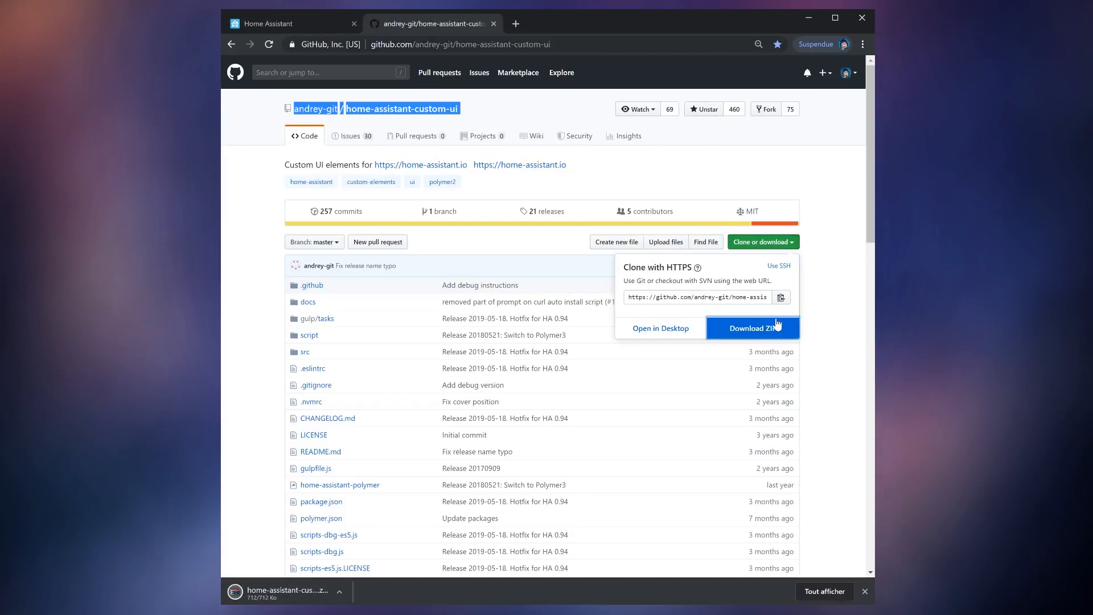
pyautogui.click(282, 593)
pyautogui.click(333, 172)
pyautogui.click(575, 218)
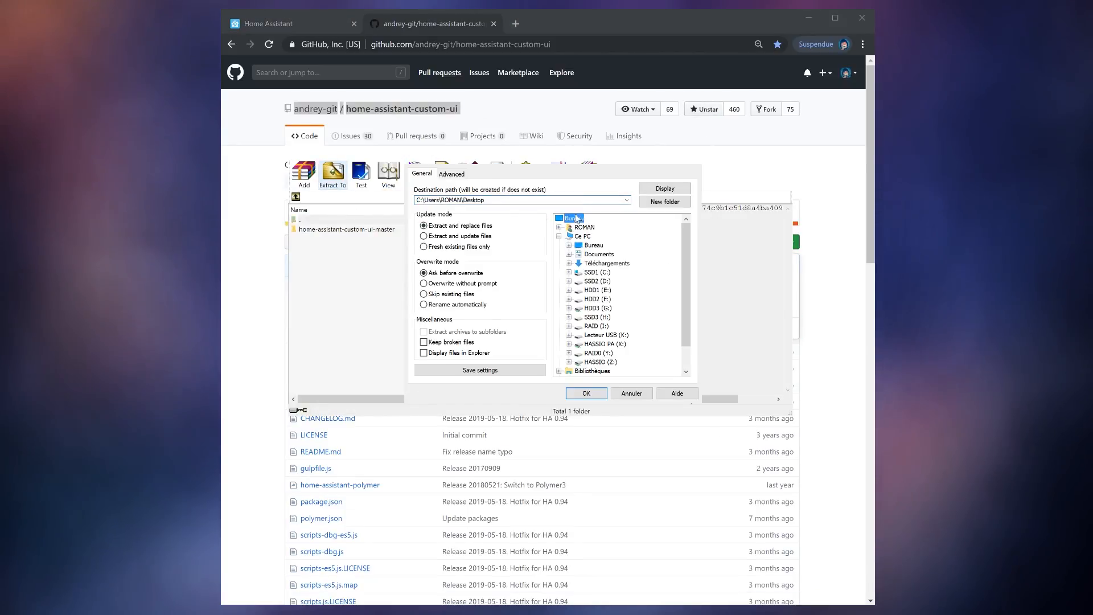
pyautogui.click(586, 393)
pyautogui.click(780, 141)
# Open the installing guide from the CustomUI README and go to its Manual install section.
pyautogui.scroll(-4, 822, 297)
pyautogui.scroll(-10, 822, 297)
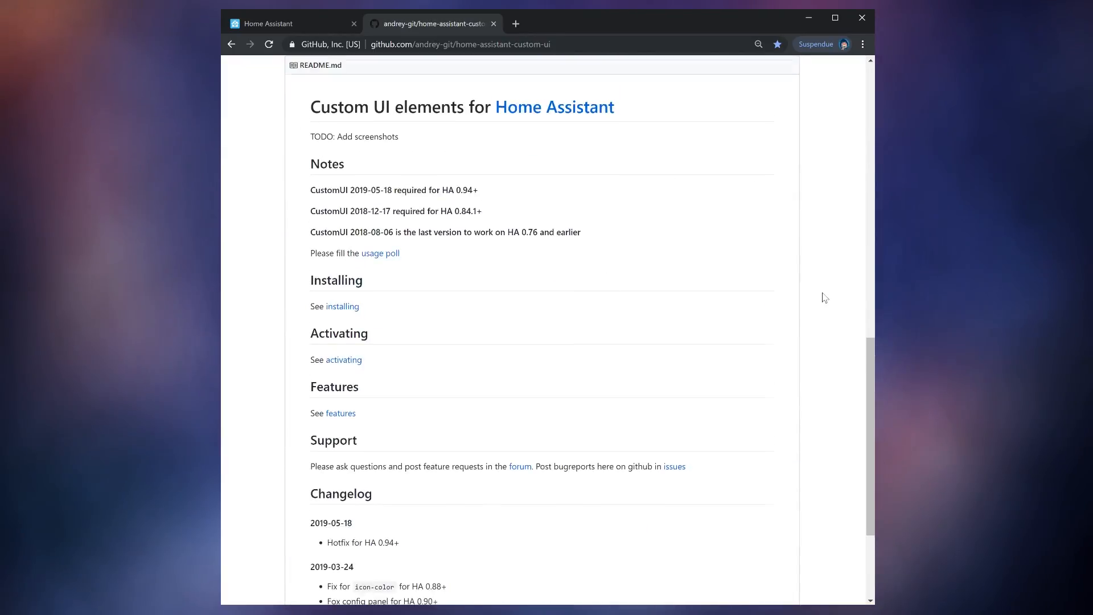
pyautogui.moveTo(309, 280); pyautogui.dragTo(394, 287)
pyautogui.click(345, 307)
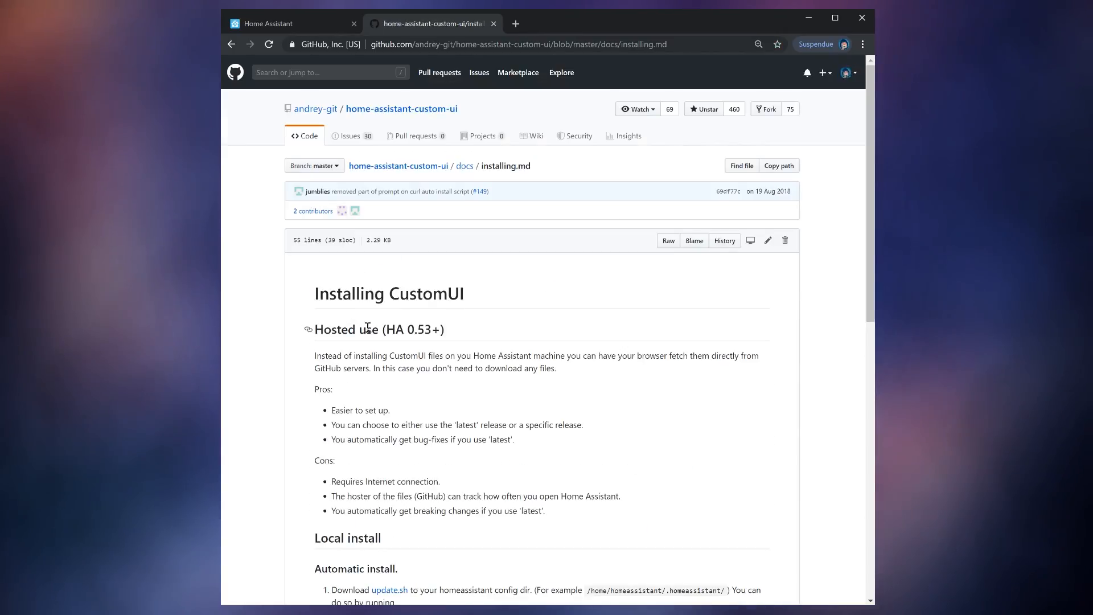
pyautogui.moveTo(862, 295); pyautogui.dragTo(856, 598)
pyautogui.tripleClick(403, 358)
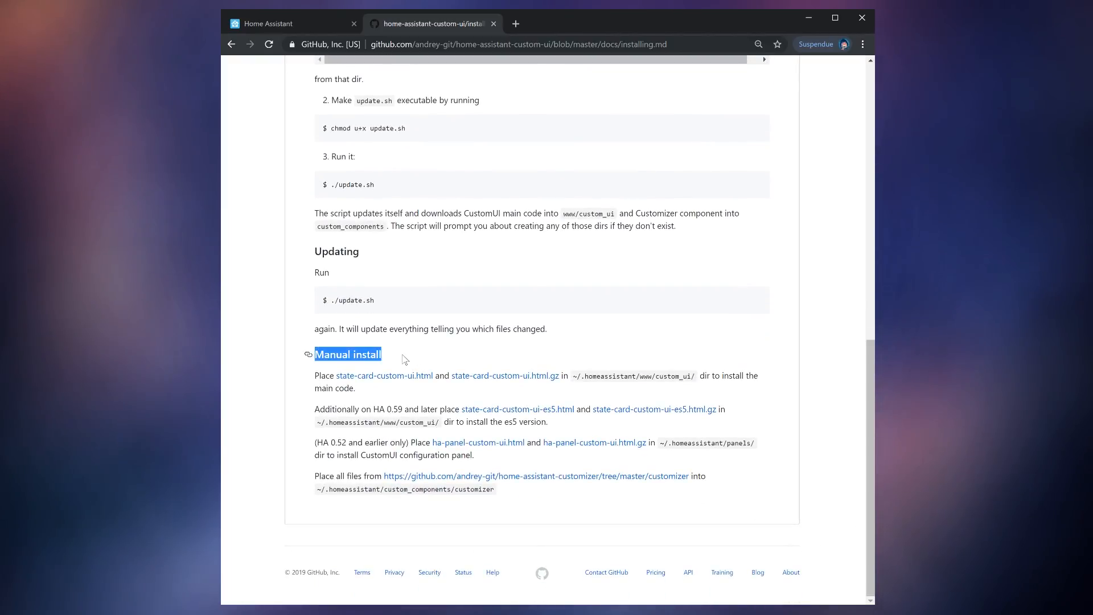
# Read the manual install instructions on which state-card-custom-ui files go into www/custom_ui, including those for HA 0.59 and later.
pyautogui.tripleClick(353, 390)
pyautogui.click(382, 392)
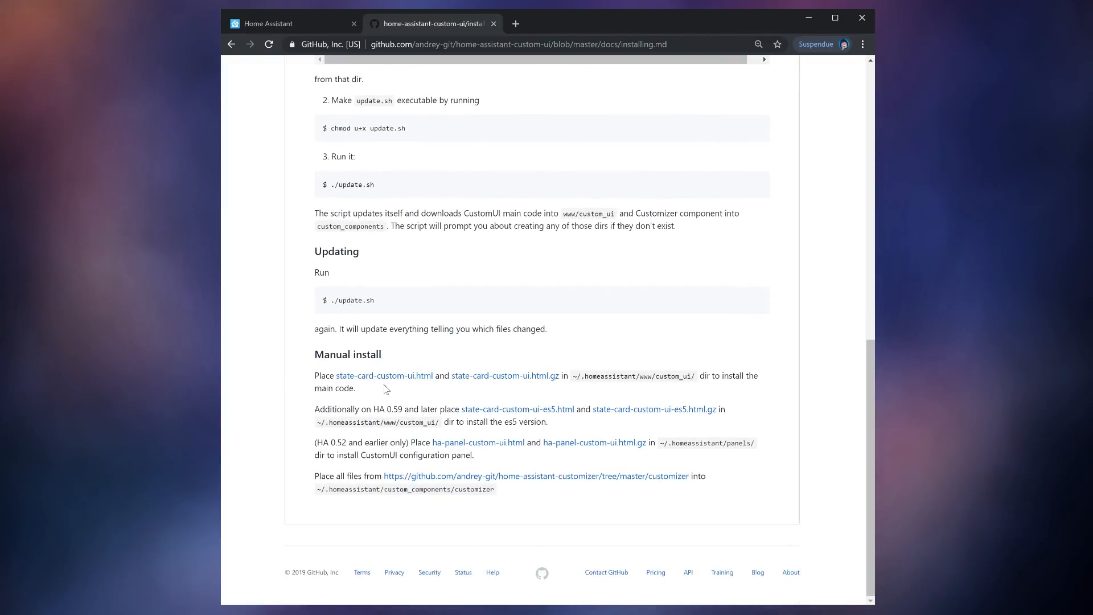
pyautogui.moveTo(636, 377); pyautogui.dragTo(697, 383)
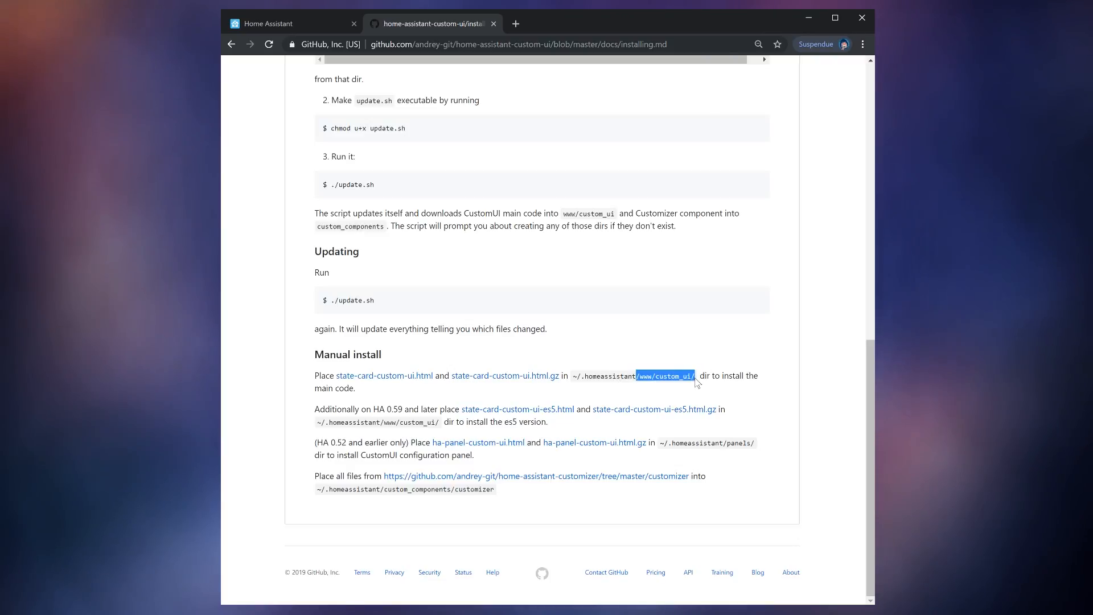
pyautogui.click(697, 383)
pyautogui.moveTo(315, 409); pyautogui.dragTo(405, 409)
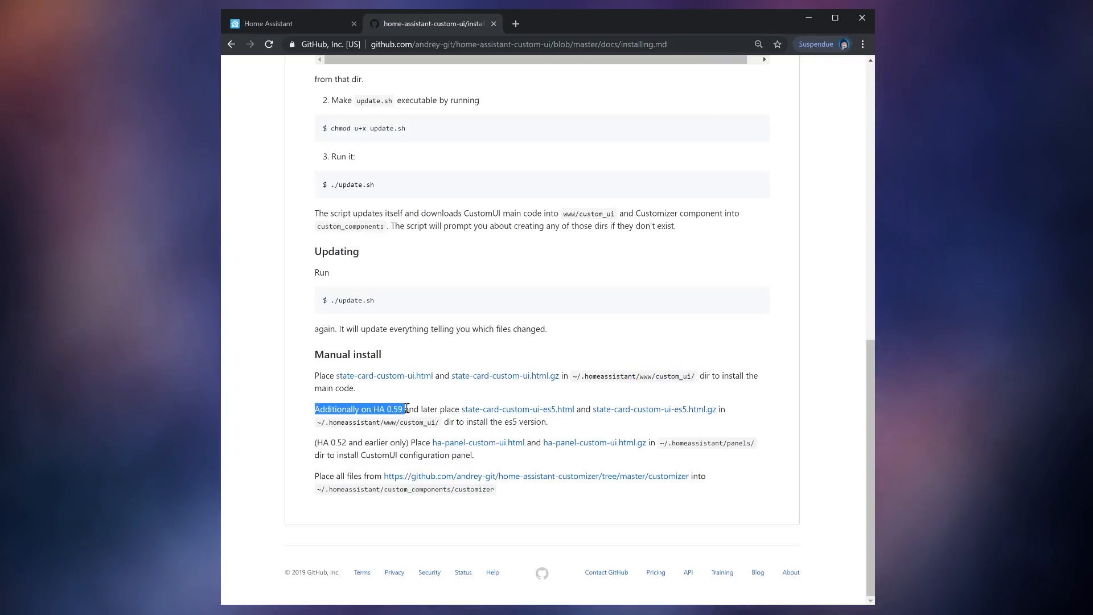
pyautogui.click(478, 403)
pyautogui.moveTo(322, 422); pyautogui.dragTo(443, 422)
pyautogui.click(447, 421)
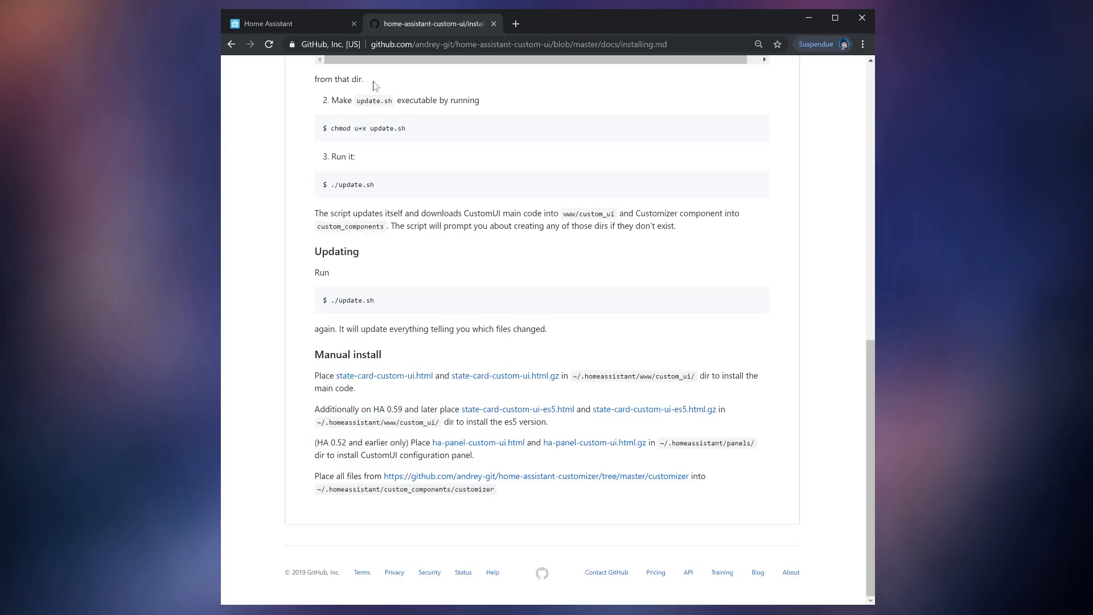
# Return to Home Assistant and browse to the config/www folder in the Configurator.
pyautogui.click(268, 23)
pyautogui.click(236, 269)
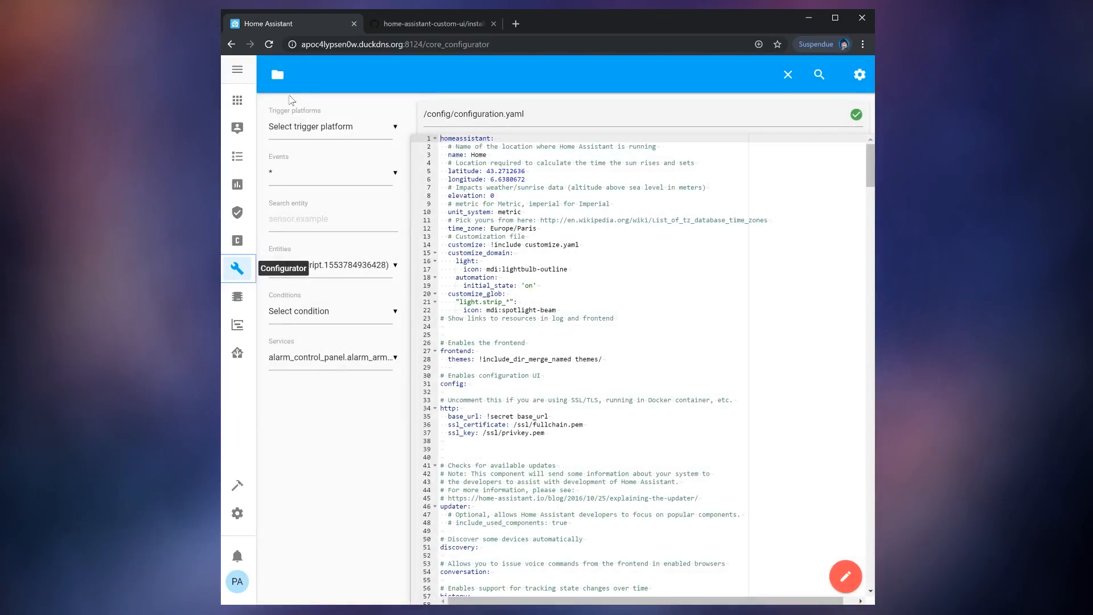
pyautogui.click(277, 75)
pyautogui.scroll(-10, 346, 239)
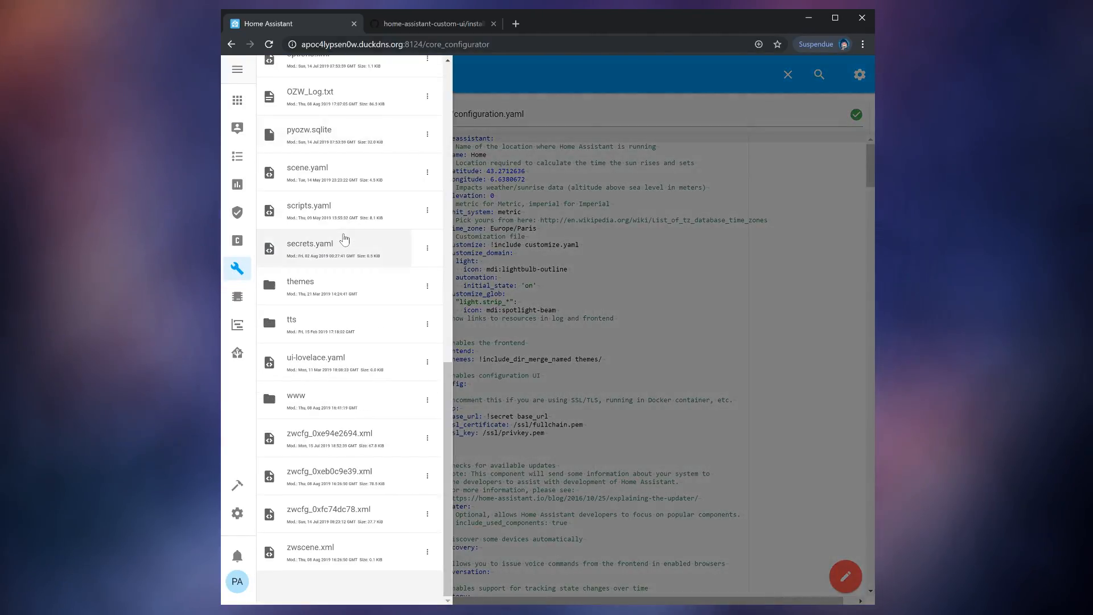
pyautogui.click(330, 404)
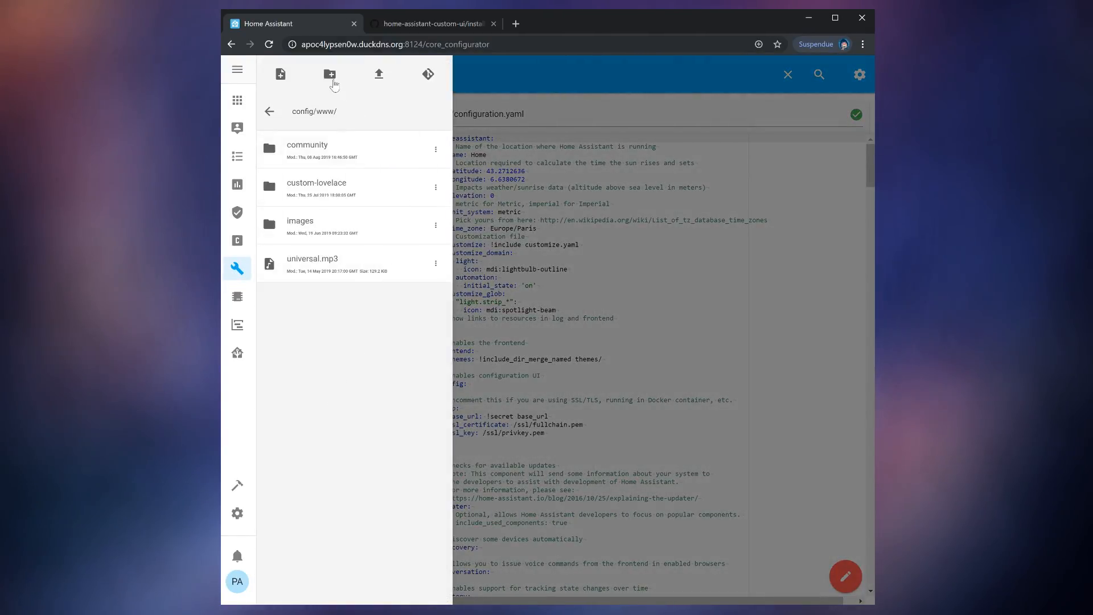
# Create a folder named custom_ui inside config/www and open it.
pyautogui.click(330, 75)
pyautogui.write('custom_ui')
pyautogui.doubleClick(569, 195)
pyautogui.click(568, 195)
pyautogui.click(710, 254)
pyautogui.click(353, 224)
# Upload state-card-custom-ui.html and state-card-custom-ui.html.gz from the extracted home-assistant-custom-ui-master folder.
pyautogui.click(378, 74)
pyautogui.click(433, 183)
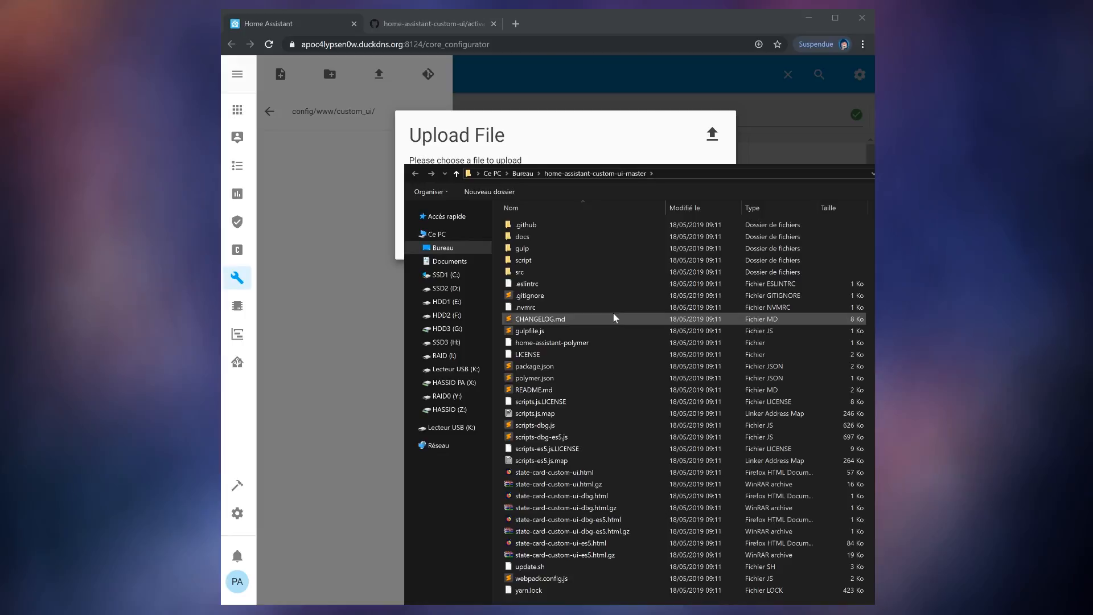
pyautogui.doubleClick(586, 471)
pyautogui.click(710, 242)
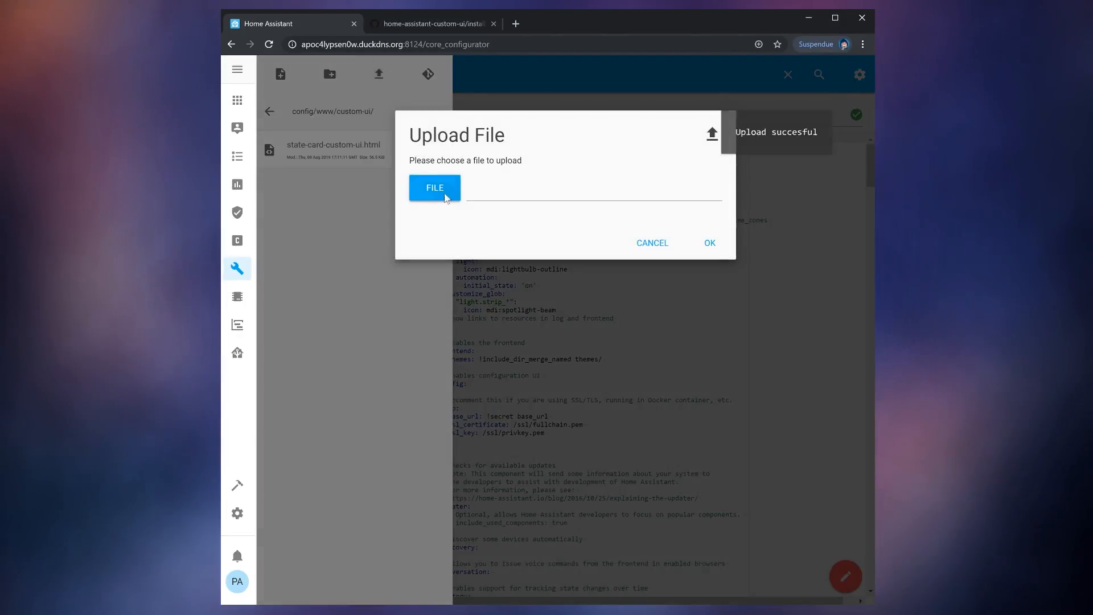
pyautogui.click(442, 193)
pyautogui.doubleClick(551, 483)
pyautogui.click(710, 242)
# Upload state-card-custom-ui-es5.html and state-card-custom-ui-es5.html.gz from home-assistant-custom-ui-master into the custom UI folder.
pyautogui.click(379, 74)
pyautogui.click(434, 186)
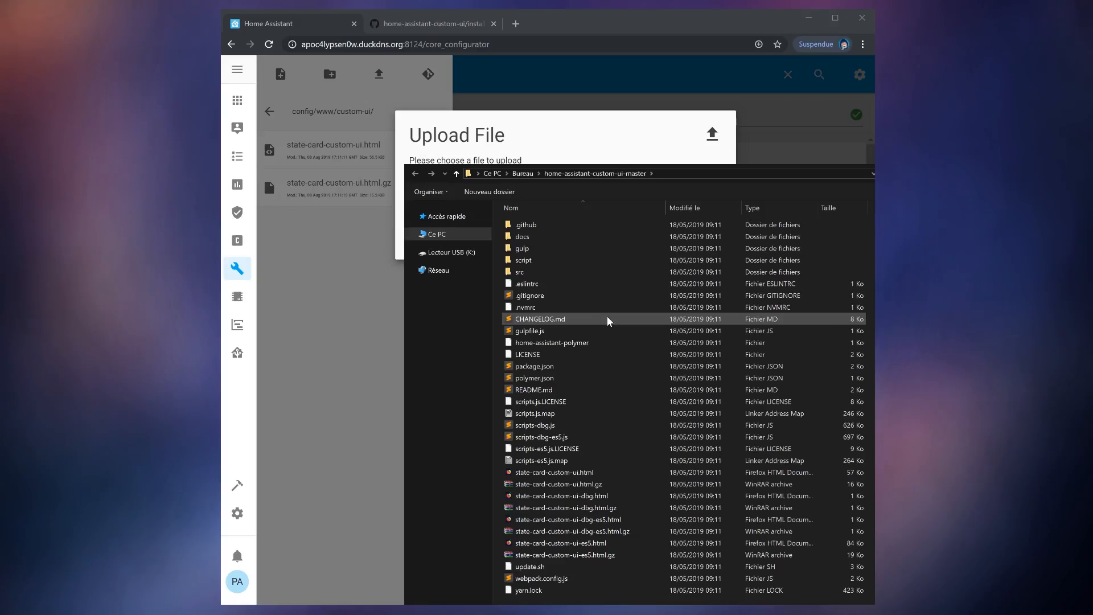
pyautogui.doubleClick(560, 542)
pyautogui.click(710, 241)
pyautogui.click(378, 74)
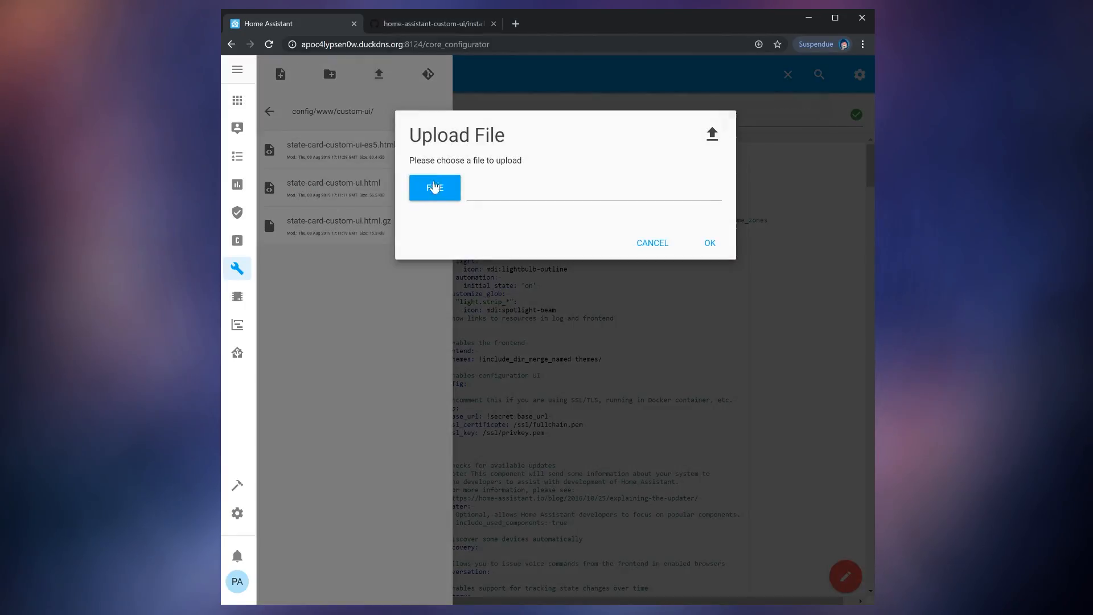
pyautogui.click(435, 187)
pyautogui.doubleClick(546, 556)
pyautogui.click(710, 243)
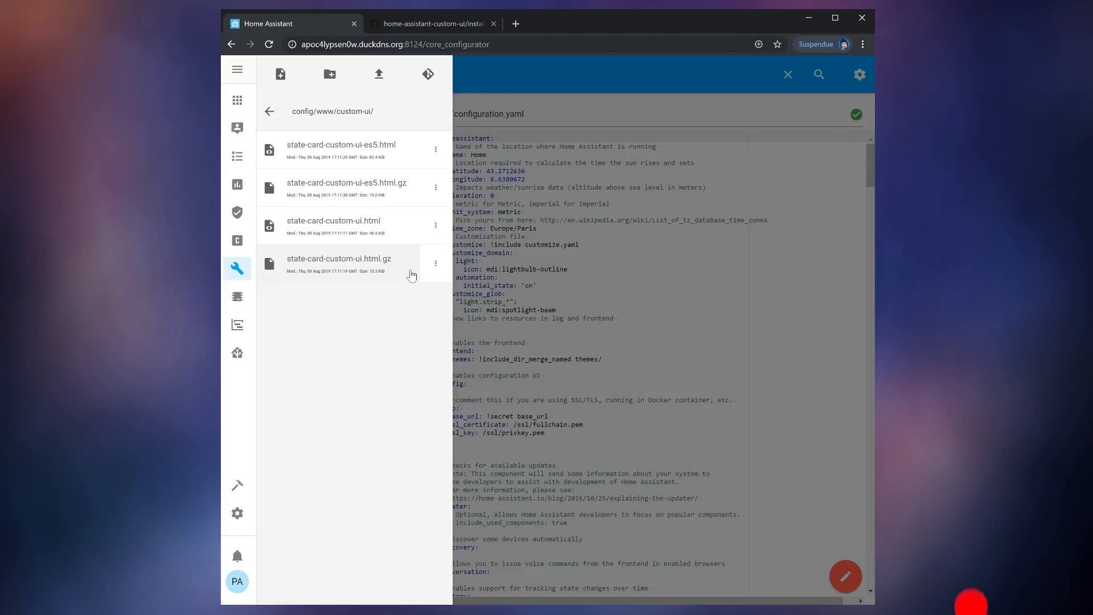
# Open the CustomUI activation guide on GitHub and read how Home Assistant 0.53+ is told to load the files.
pyautogui.click(451, 20)
pyautogui.click(232, 47)
pyautogui.moveTo(311, 333); pyautogui.dragTo(387, 336)
pyautogui.click(353, 367)
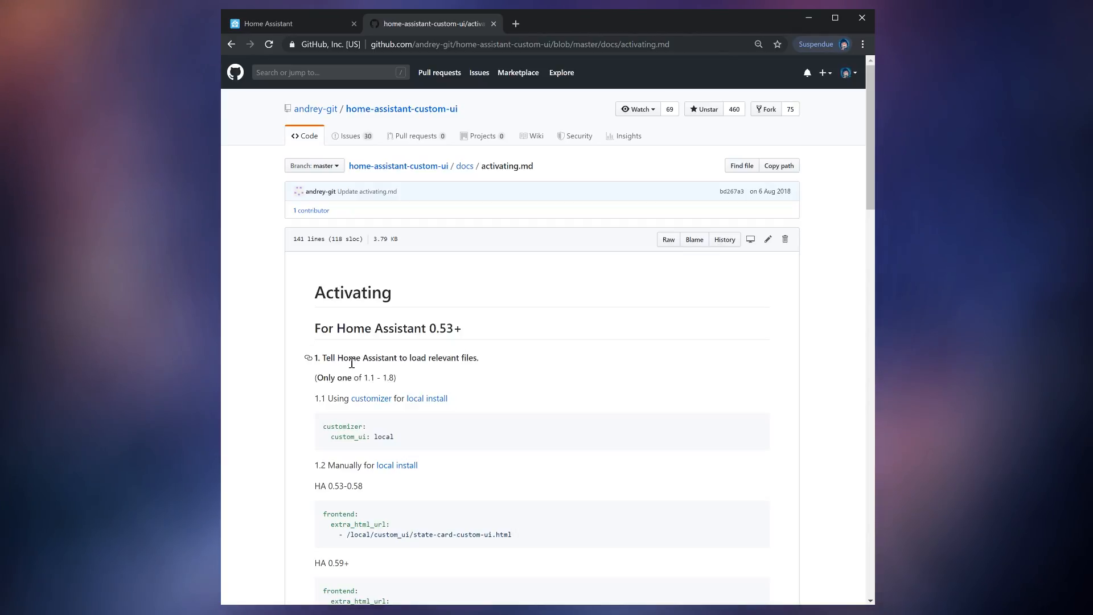
pyautogui.tripleClick(478, 333)
pyautogui.click(371, 378)
pyautogui.tripleClick(339, 396)
pyautogui.click(339, 396)
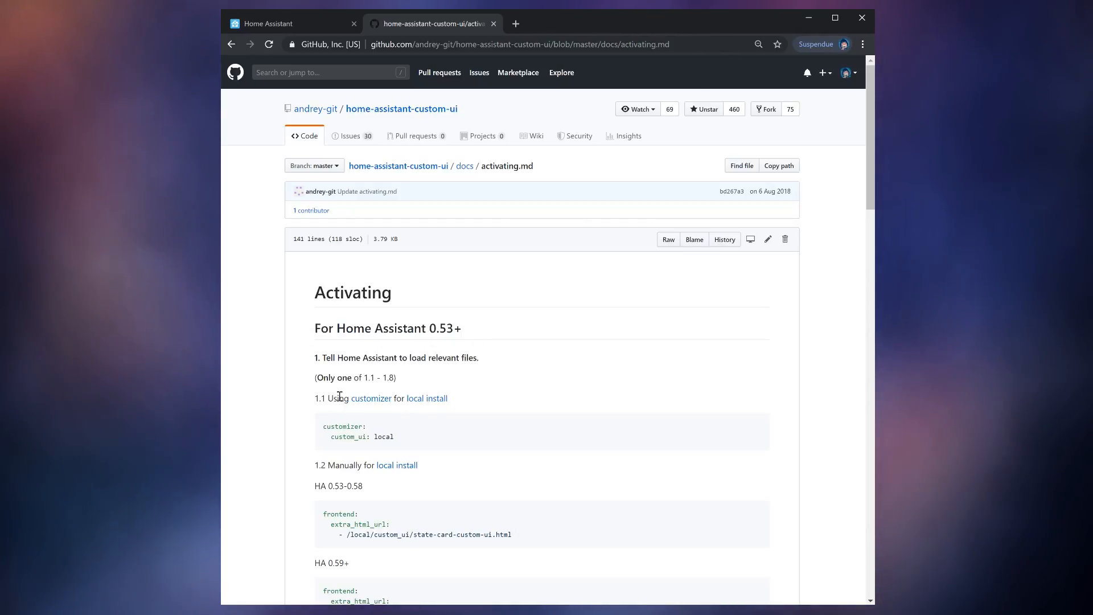
# Open the home-assistant-customizer repository from the guide and download it as a ZIP.
pyautogui.click(371, 398)
pyautogui.tripleClick(487, 110)
pyautogui.click(488, 110)
pyautogui.tripleClick(627, 417)
pyautogui.click(626, 417)
pyautogui.click(763, 222)
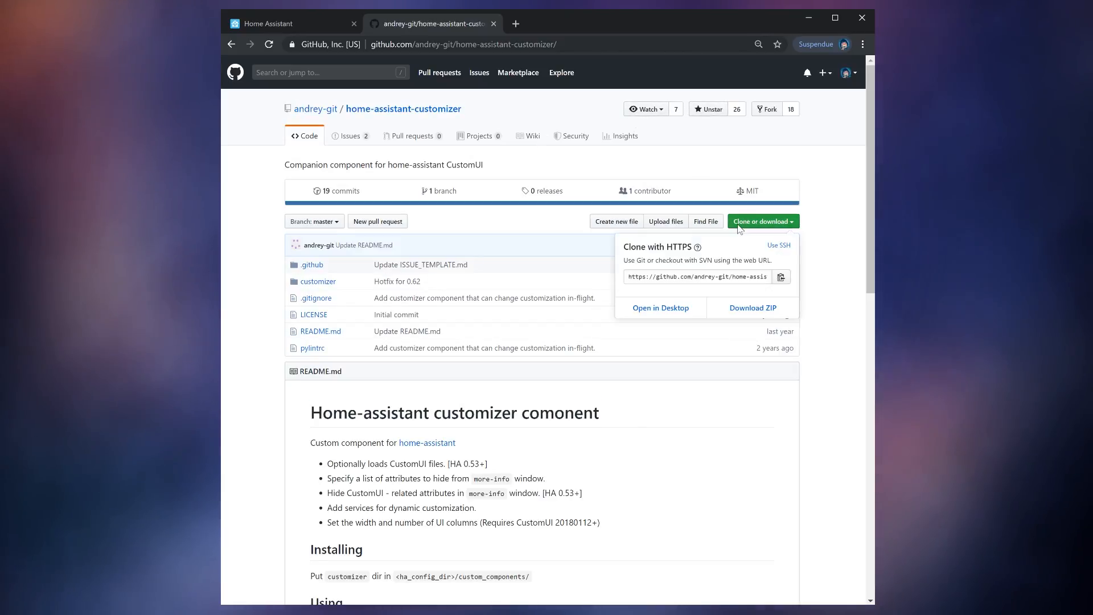
pyautogui.click(743, 310)
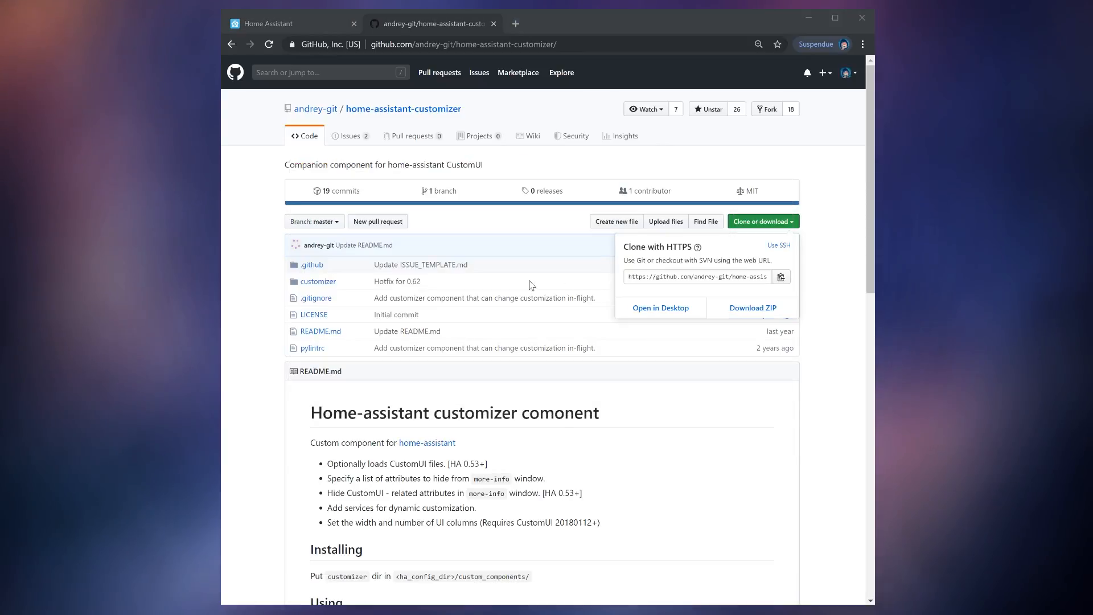
# Copy the customizer folder from home-assistant-customizer-master into custom_components on the HASSIO PA (X:) drive.
pyautogui.click(443, 151)
pyautogui.doubleClick(443, 152)
pyautogui.doubleClick(496, 148)
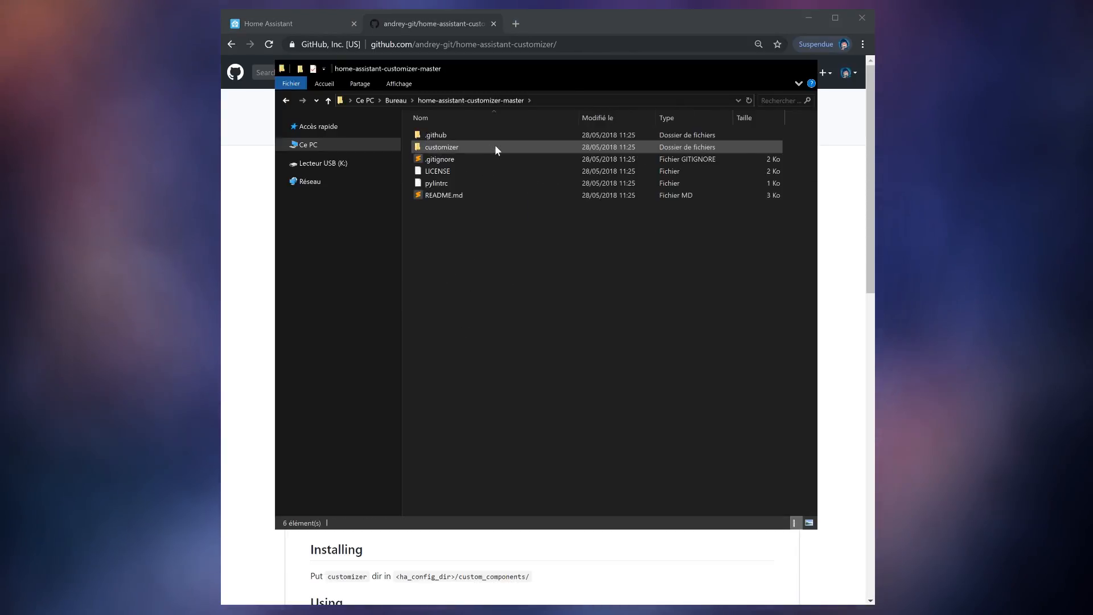
pyautogui.click(494, 145)
pyautogui.click(281, 145)
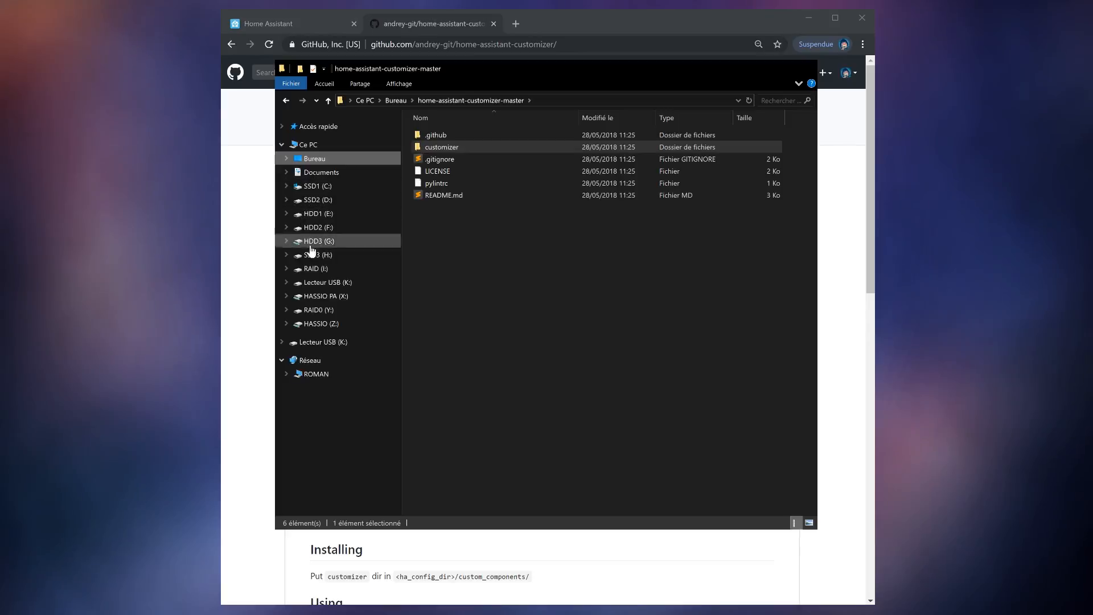
pyautogui.click(310, 295)
pyautogui.doubleClick(465, 161)
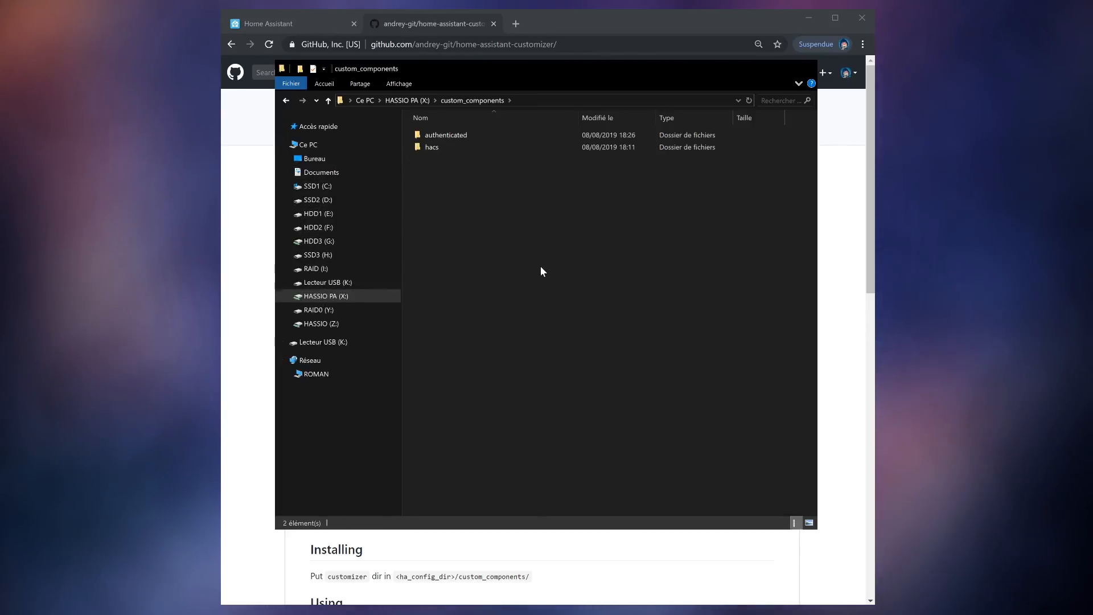
pyautogui.hotkey('ctrl', 'v')
pyautogui.click(816, 50)
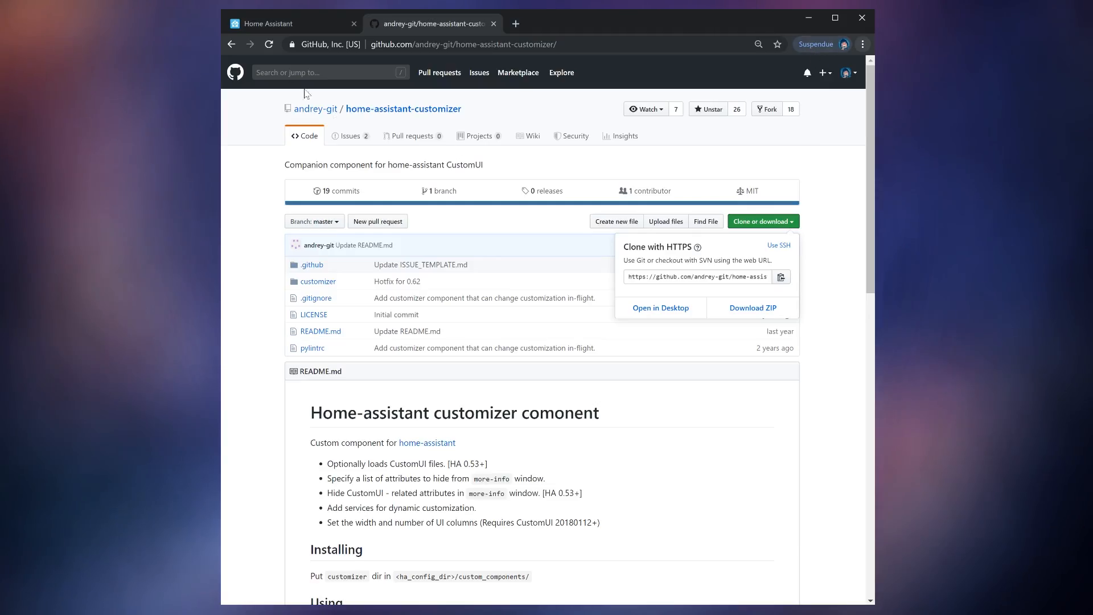
# Copy the customizer block with custom_ui: local from the activation guide into configuration.yaml, above the frontend section.
pyautogui.click(230, 49)
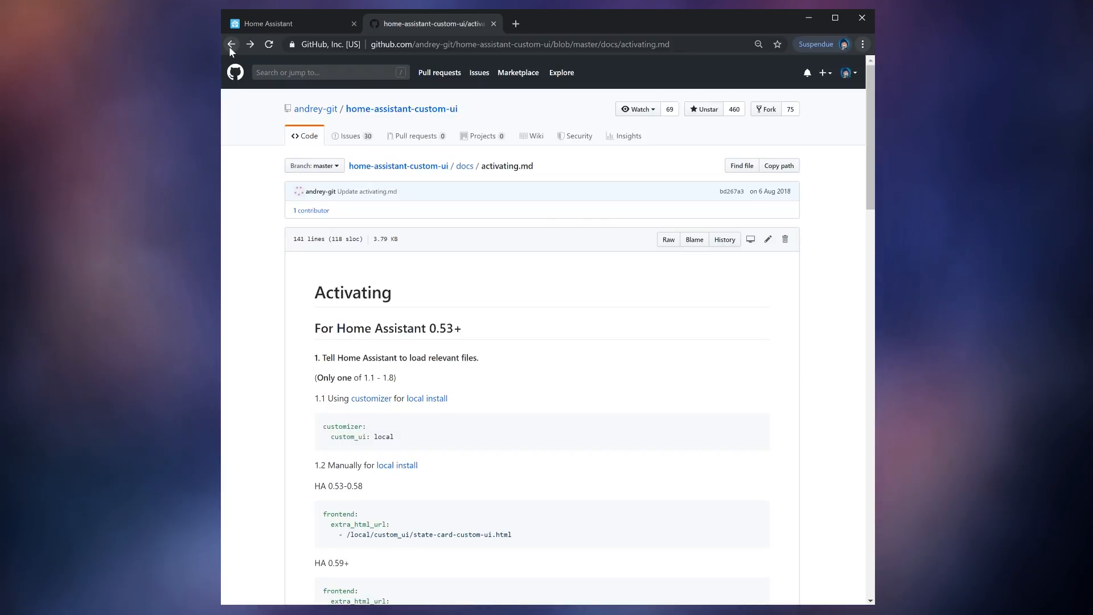
pyautogui.scroll(-3, 514, 332)
pyautogui.moveTo(394, 262); pyautogui.dragTo(322, 253)
pyautogui.hotkey('ctrl', 'c')
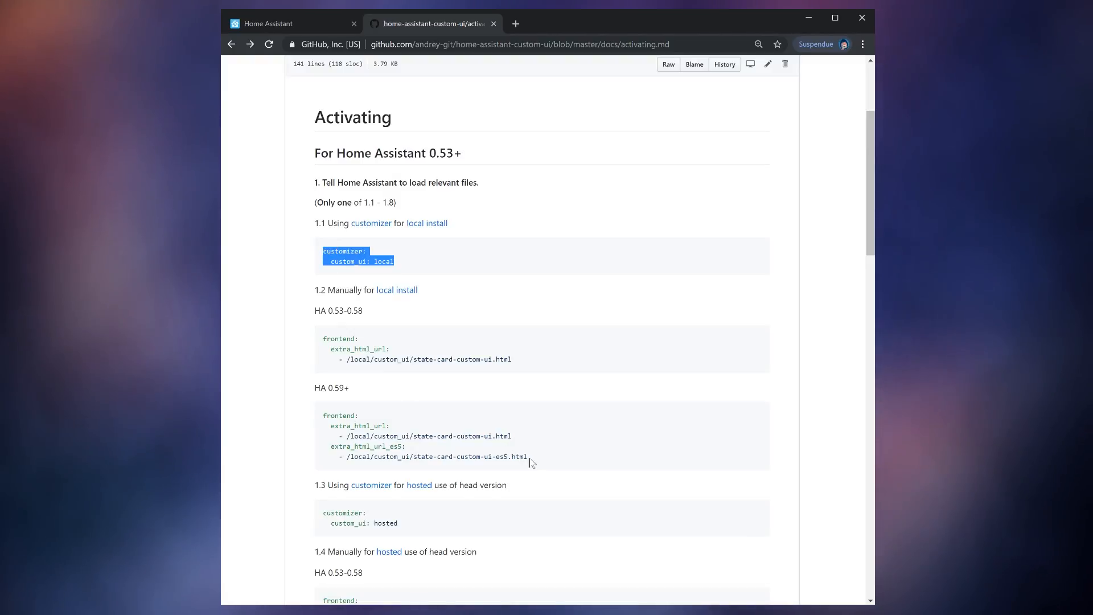
pyautogui.moveTo(530, 458); pyautogui.dragTo(311, 421)
pyautogui.click(290, 19)
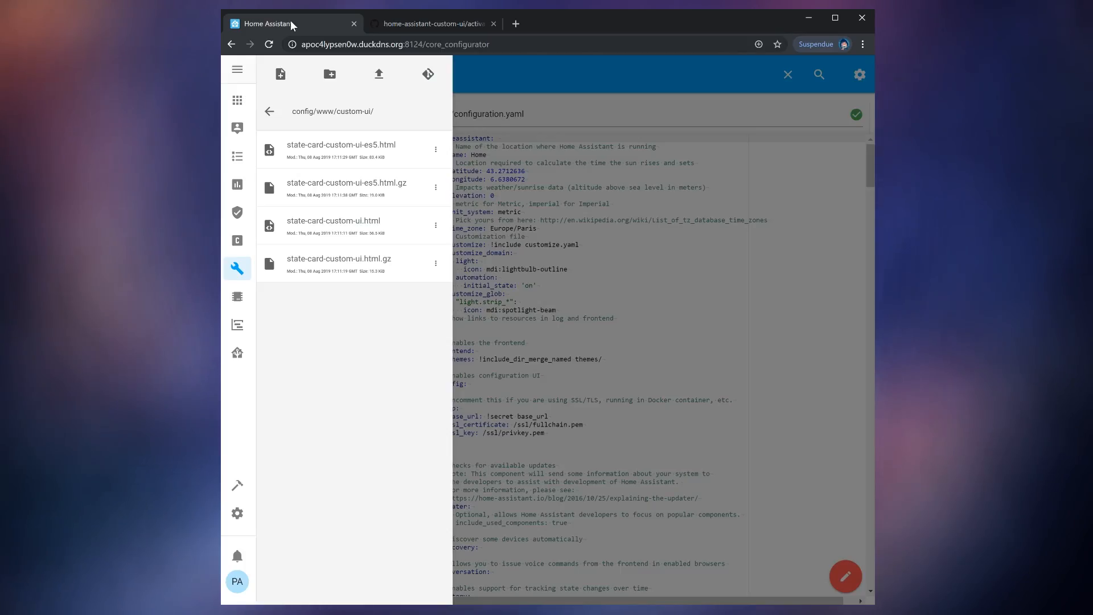
pyautogui.click(561, 113)
pyautogui.click(563, 115)
pyautogui.click(451, 330)
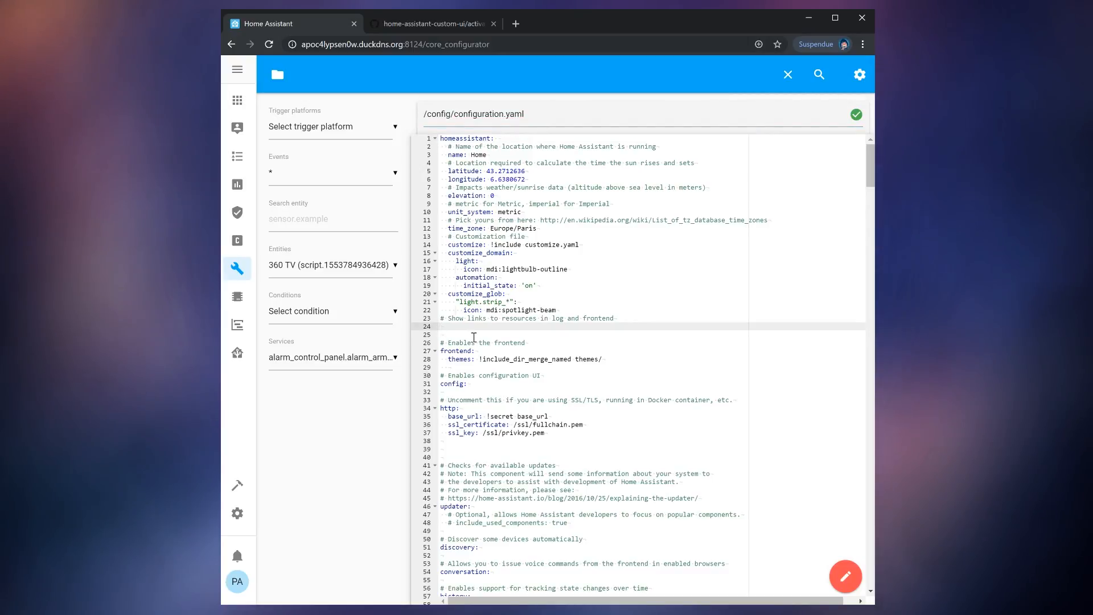
pyautogui.hotkey('ctrl', 'v')
# Copy the HA 0.59+ extra_html_url and extra_html_url_es5 entries from the guide into the frontend section, below the themes line.
pyautogui.hotkey('ctrl', 'Tab')
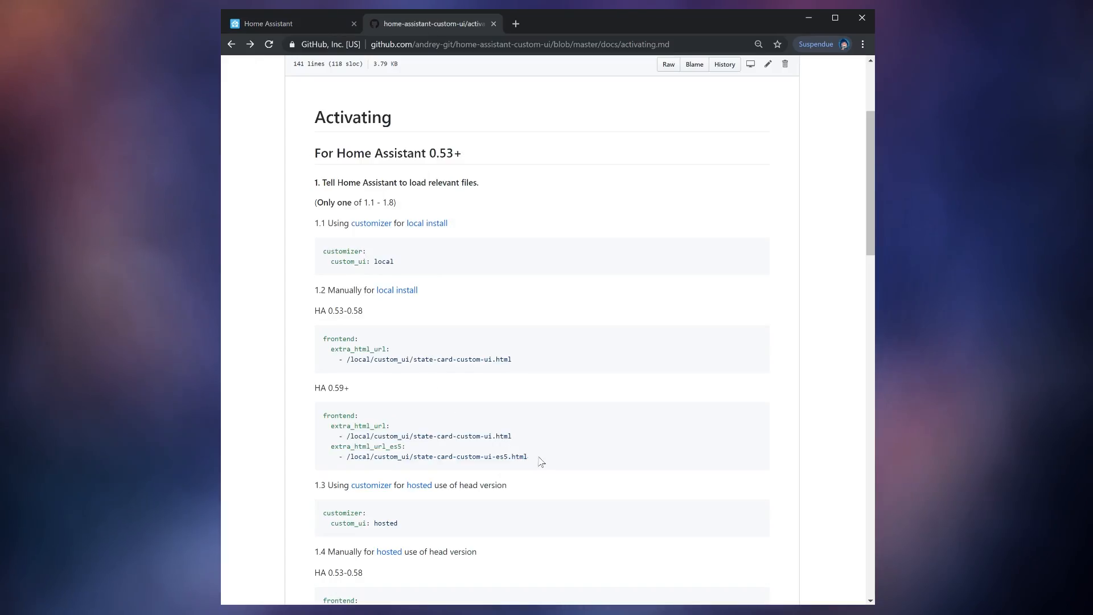
pyautogui.moveTo(541, 459); pyautogui.dragTo(316, 433)
pyautogui.hotkey('ctrl', 'c')
pyautogui.click(308, 21)
pyautogui.moveTo(442, 359); pyautogui.dragTo(580, 367)
pyautogui.click(442, 361)
pyautogui.click(442, 375)
pyautogui.hotkey('ctrl', 'v')
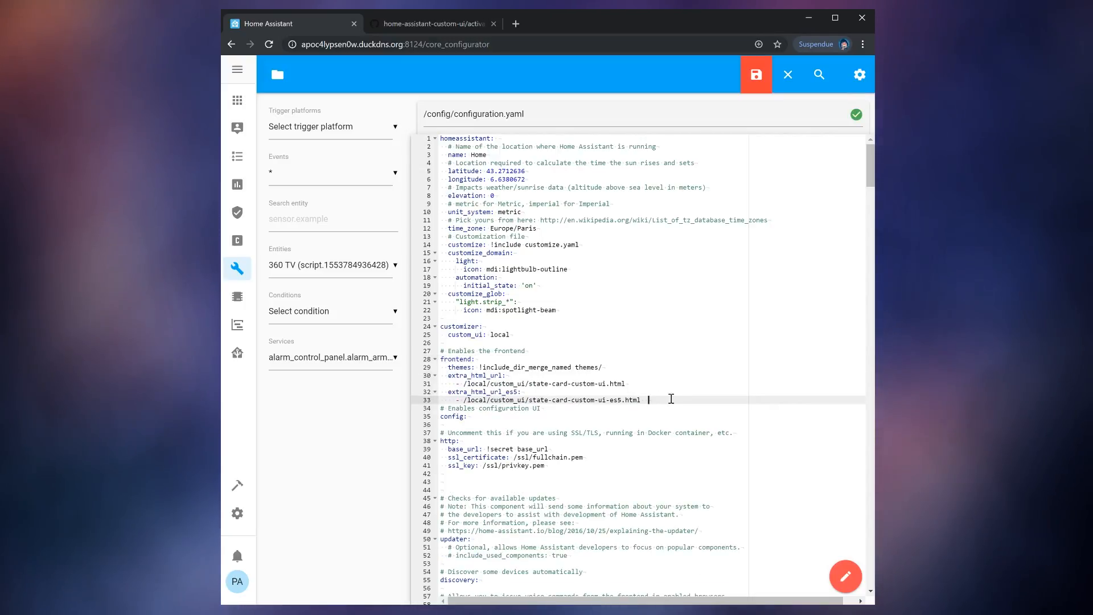
# Save configuration.yaml, validate the configuration and restart the Home Assistant server.
pyautogui.click(757, 75)
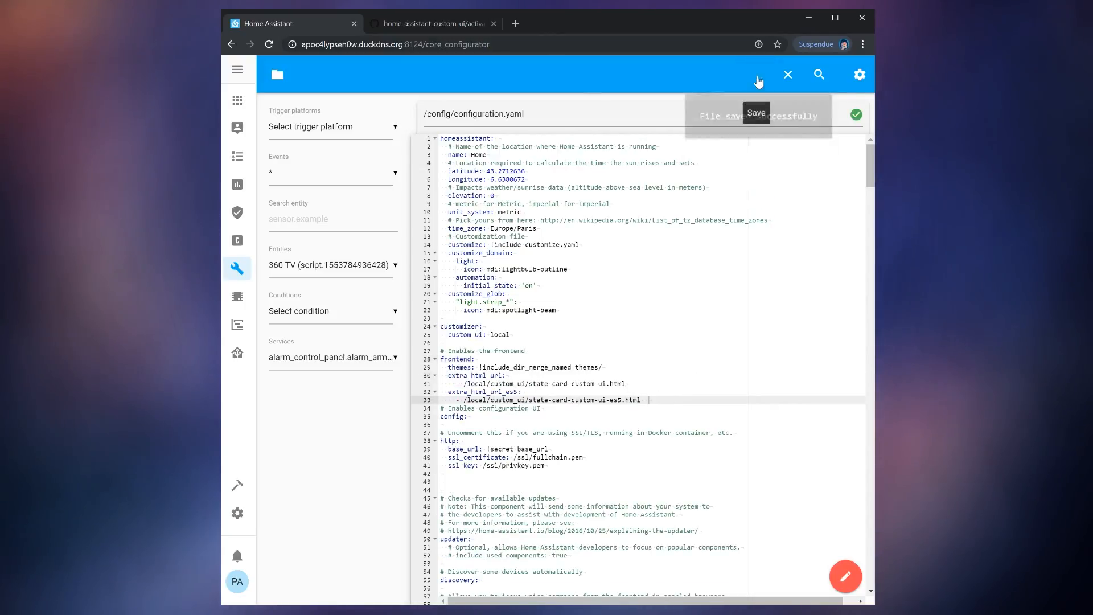
pyautogui.click(237, 512)
pyautogui.scroll(-9, 565, 318)
pyautogui.click(679, 302)
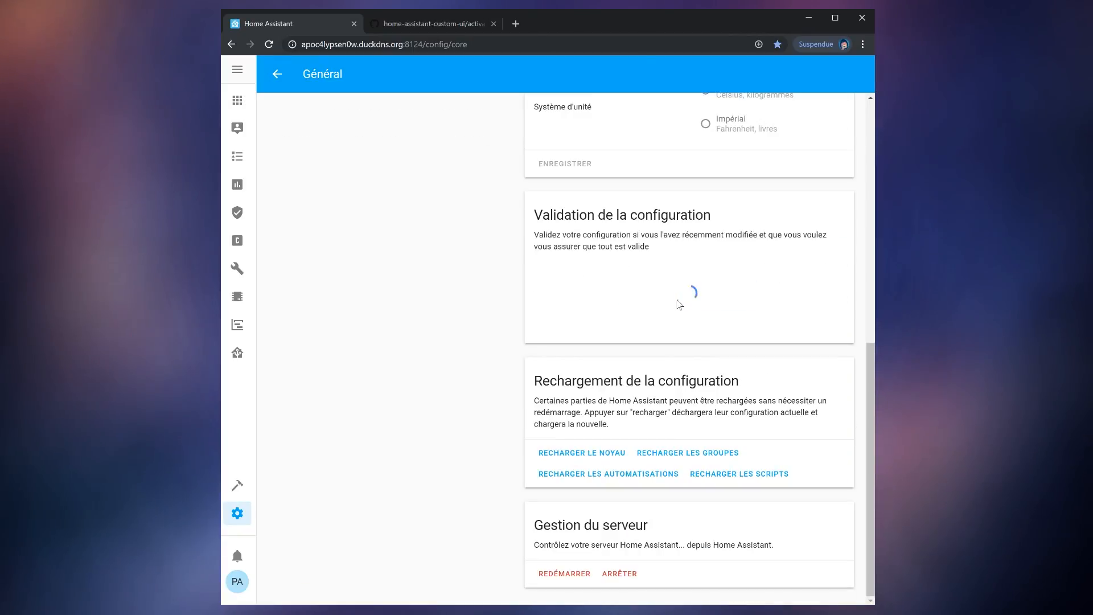
pyautogui.click(570, 576)
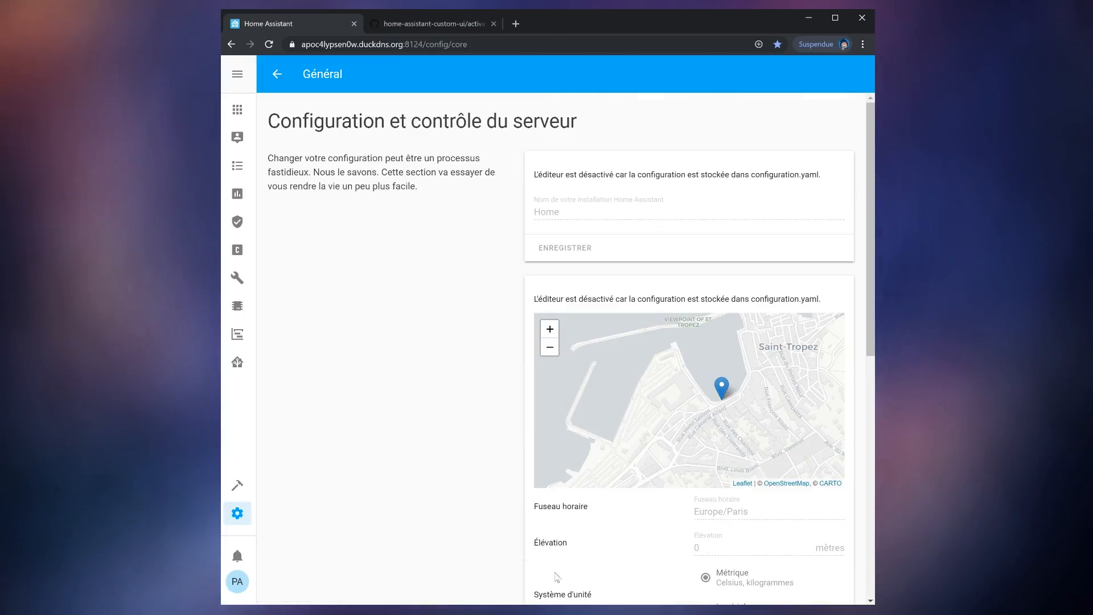
# Check the developer tools info page for the loaded CustomUI version, reloading the page in the browser.
pyautogui.click(238, 484)
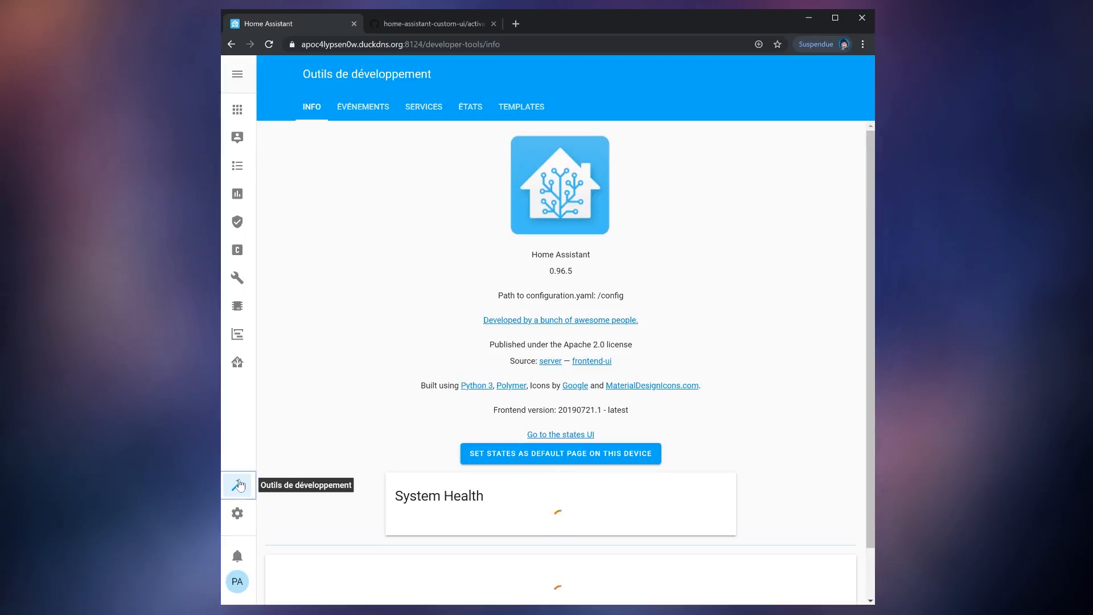
pyautogui.tripleClick(655, 416)
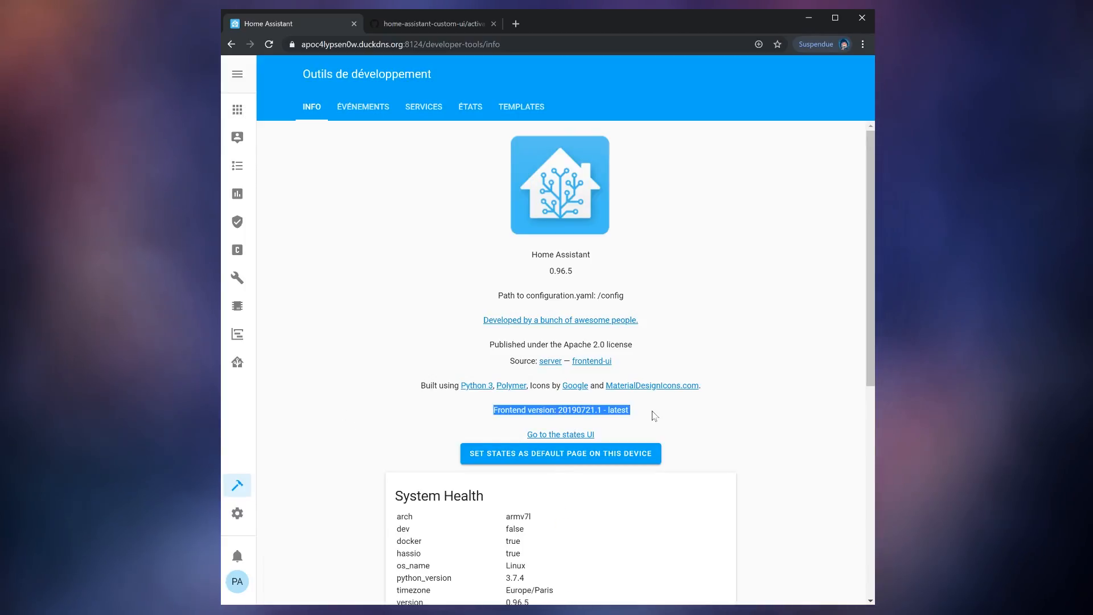
pyautogui.click(268, 43)
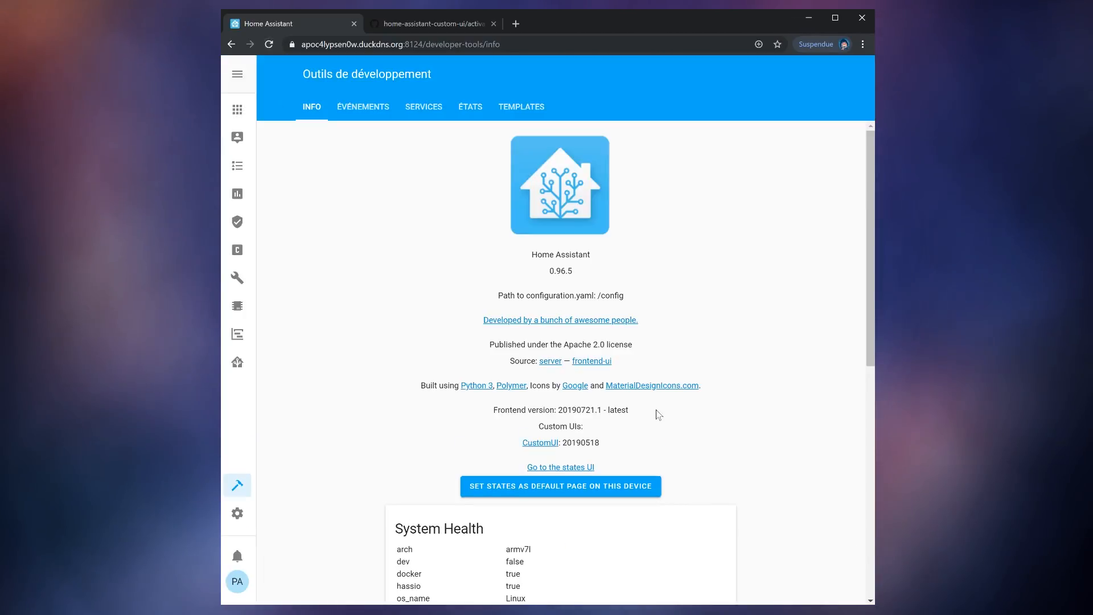
pyautogui.moveTo(615, 442); pyautogui.dragTo(515, 430)
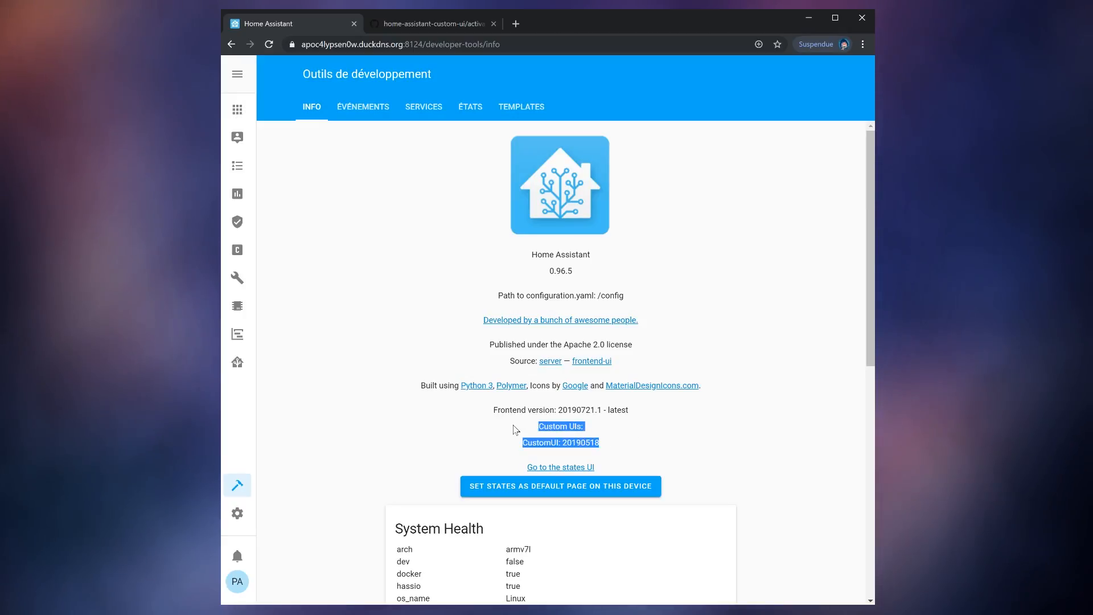
pyautogui.click(515, 430)
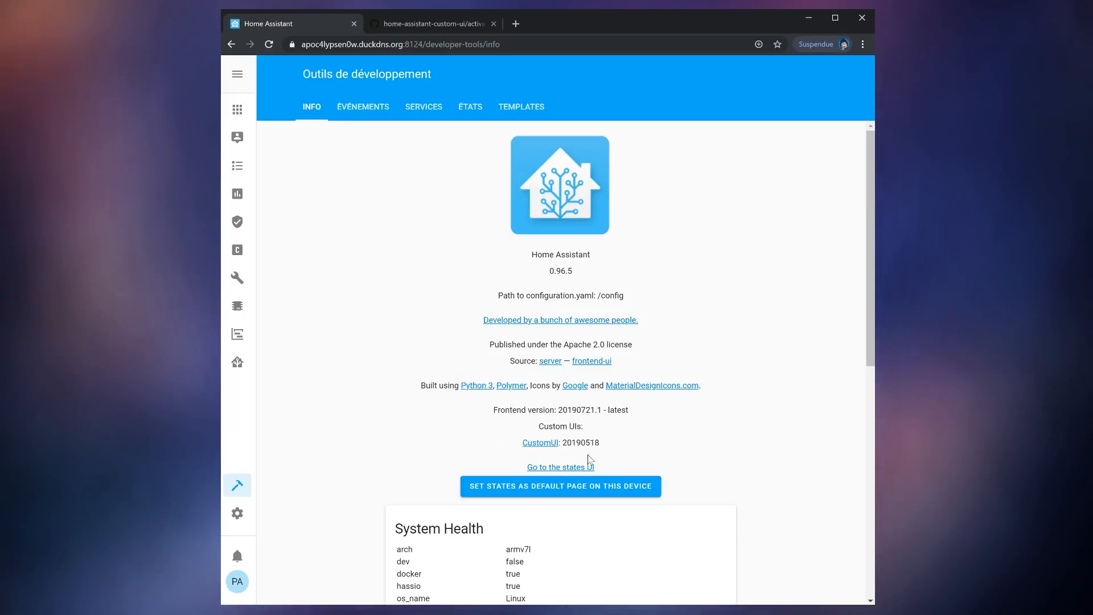
# Add icon and icon_color templates to customize.yaml for the Entrée, Cuisine and Couloir sensors and the Porte d'entrée door sensor.
pyautogui.click(237, 278)
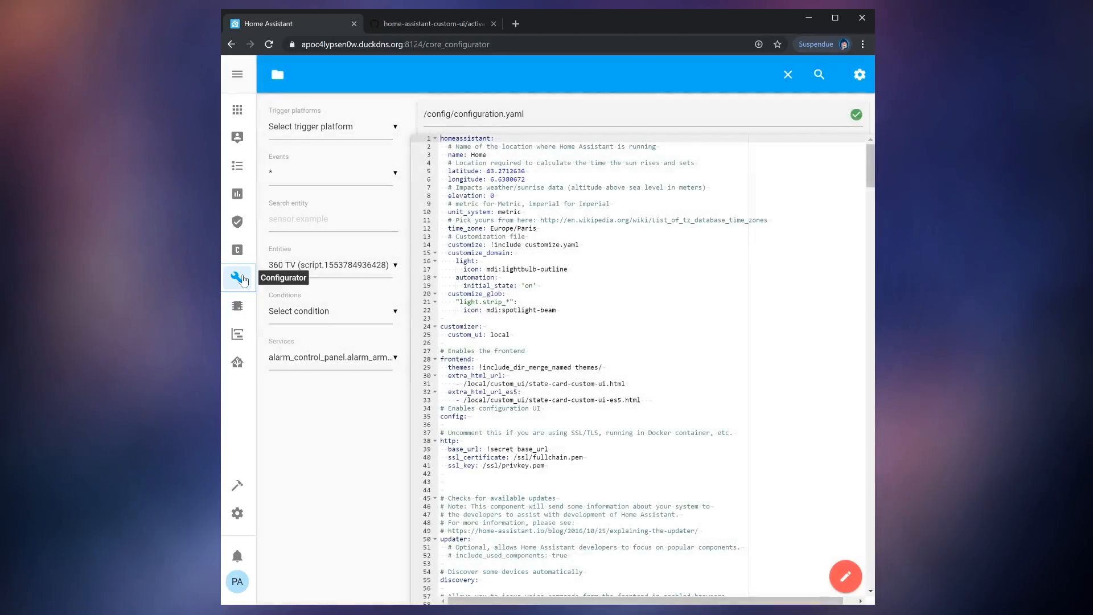
pyautogui.click(275, 75)
pyautogui.click(352, 456)
pyautogui.moveTo(502, 187); pyautogui.dragTo(408, 182)
pyautogui.press('Delete')
pyautogui.press('Delete')
pyautogui.click(617, 271)
pyautogui.press('Return')
pyautogui.press('Return')
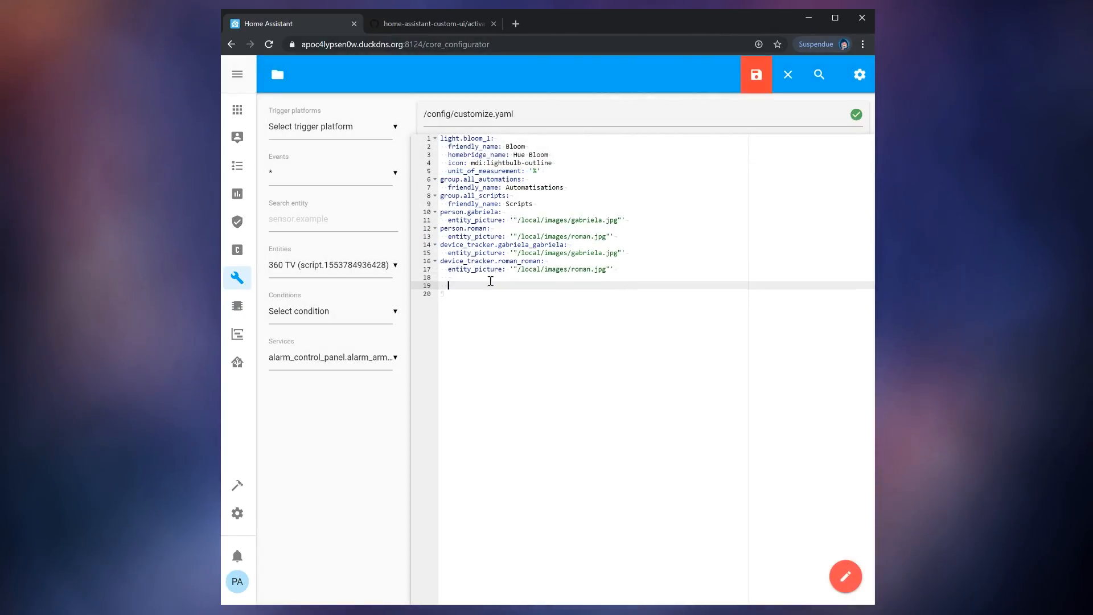
pyautogui.write("sensor.entree_template:   friendly_name: Entrée   templates:     icon_color: >       if (state === 'Détecté') return '#ff0000';       return '#00b300';     icon: >       if (state === 'Détecté') return 'mdi:run-fast';       return 'mdi:run'; sensor.cuisine_template:   friendly_name: Cuisine   templates:     icon_color: >       if (state === 'Détecté') return '#ff0000';       return '#00b300';     icon: >       if (state === 'Détecté') return 'mdi:run-fast';       return 'mdi:run'; sensor.couloir_template:   friendly_name: Couloir   templates:     icon_color: >       if (state === 'Détecté') return '#ff0000';       return '#00b300';     icon: >       if (state === 'Détecté') return 'mdi:run-fast';       return 'mdi:run'; binary_sensor.door_window_sensor_158d0001de6572:   friendly_name: Porte d'entrée   templates:     icon_color: >       if (state === 'on') return '#ff0000';       return '#00b300';     icon: >       if (state === 'on') return 'mdi:door-open';       return 'mdi:door';")
# Review the friendly names, color conditions and icon conditions in the new sensor templates.
pyautogui.tripleClick(512, 434)
pyautogui.tripleClick(633, 506)
pyautogui.doubleClick(538, 294)
pyautogui.tripleClick(536, 368)
pyautogui.doubleClick(523, 441)
pyautogui.moveTo(563, 514); pyautogui.dragTo(505, 514)
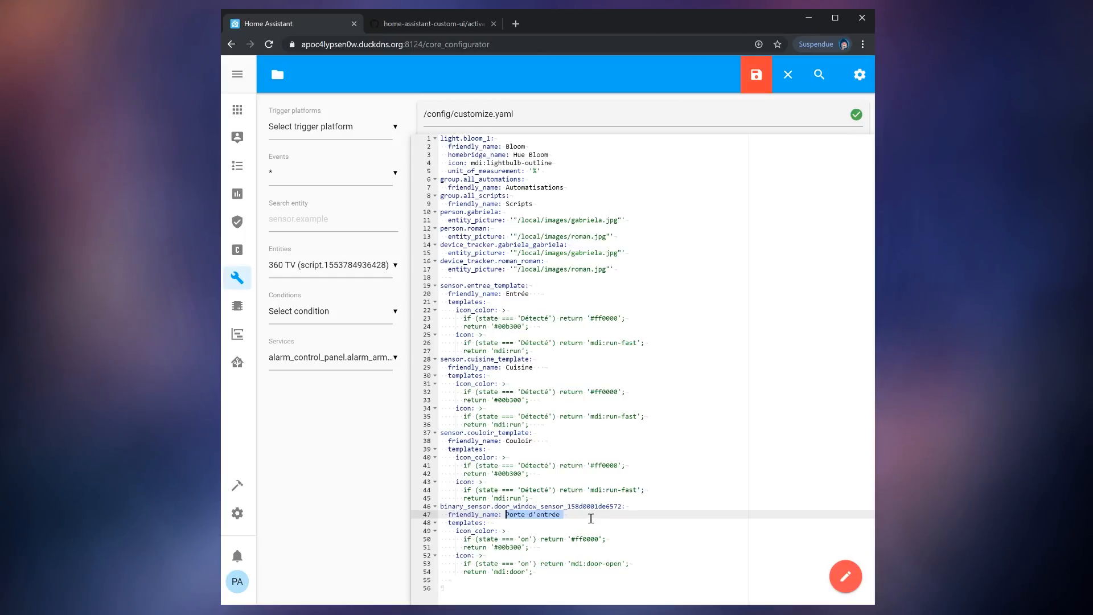
pyautogui.moveTo(456, 310); pyautogui.dragTo(628, 319)
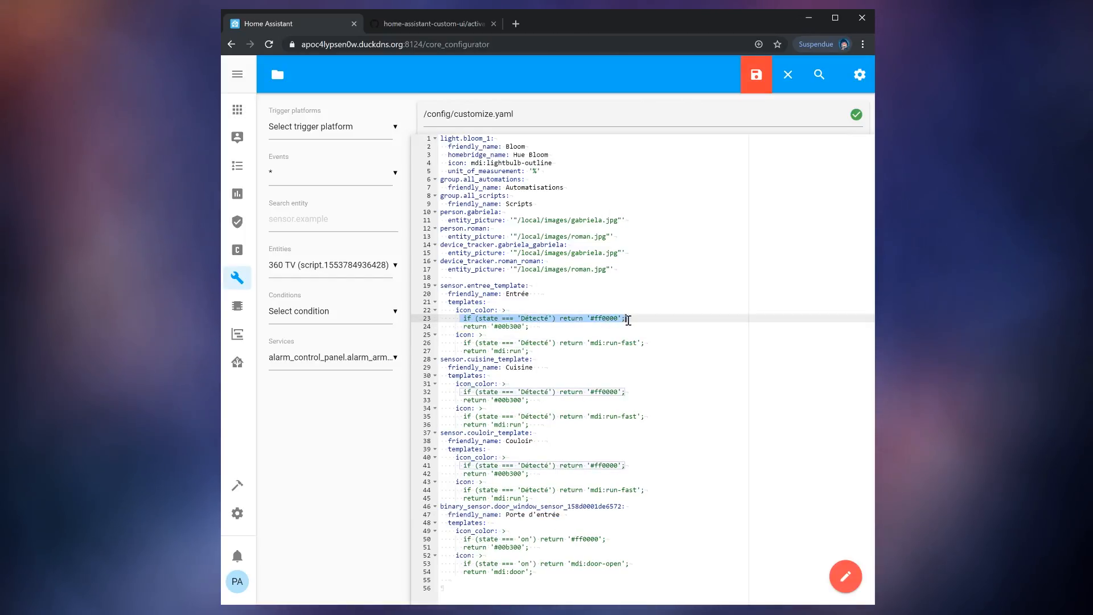
pyautogui.moveTo(463, 326); pyautogui.dragTo(535, 326)
pyautogui.moveTo(442, 555); pyautogui.dragTo(625, 562)
pyautogui.moveTo(464, 571); pyautogui.dragTo(542, 574)
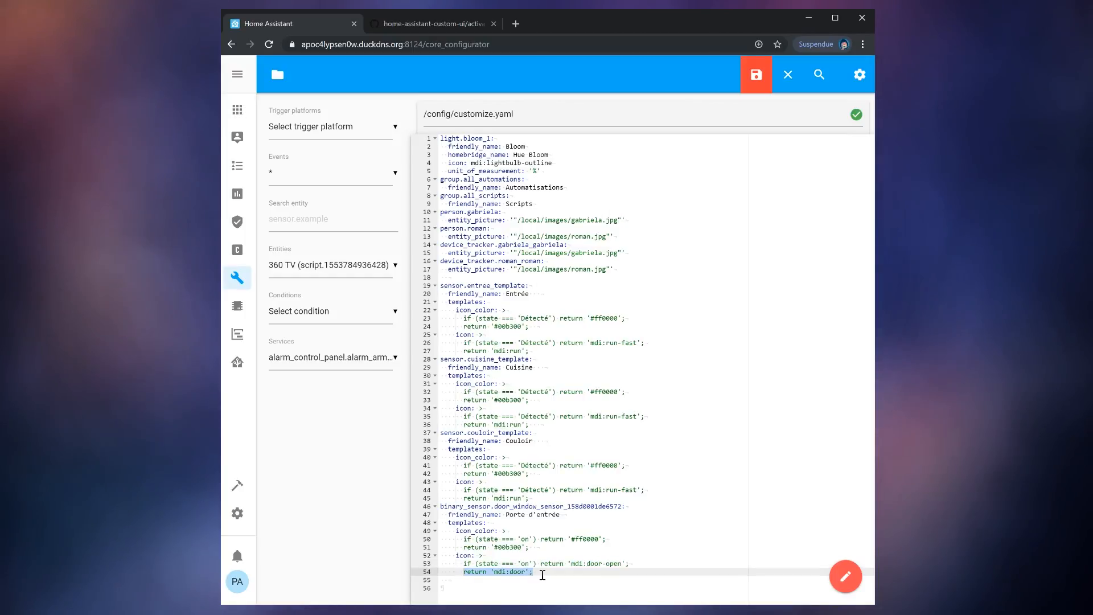
# Save customize.yaml and go to the server controls in the general configuration.
pyautogui.click(755, 74)
pyautogui.click(237, 513)
pyautogui.scroll(-8, 565, 317)
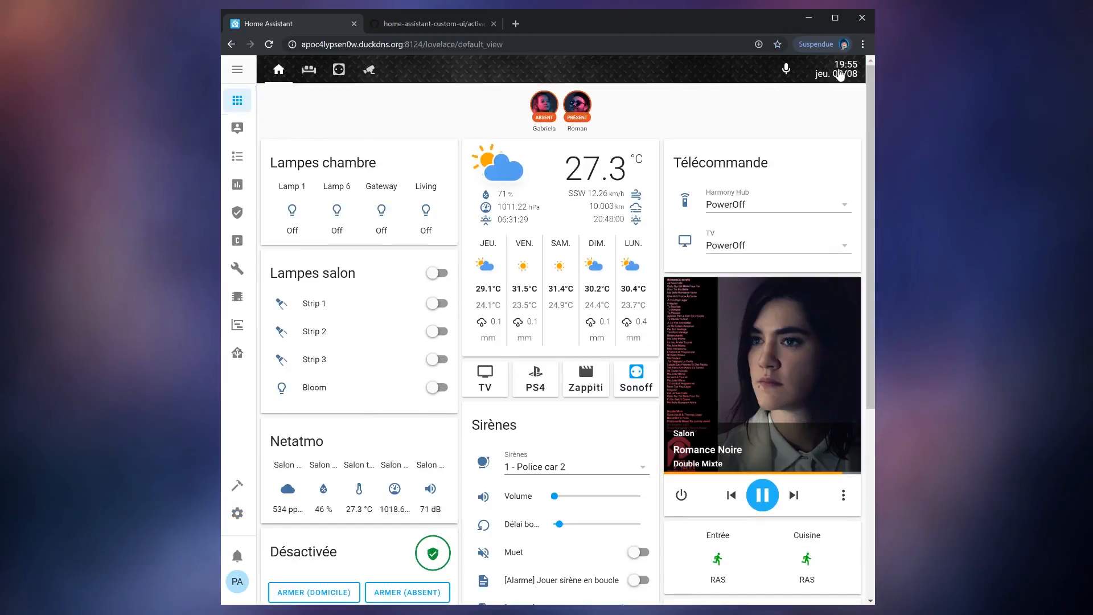
# Add a dashboard view titled Security with the icon mdi:shield-home and save it.
pyautogui.click(852, 74)
pyautogui.click(825, 107)
pyautogui.click(458, 107)
pyautogui.click(413, 294)
pyautogui.write('Security')
pyautogui.press('Tab')
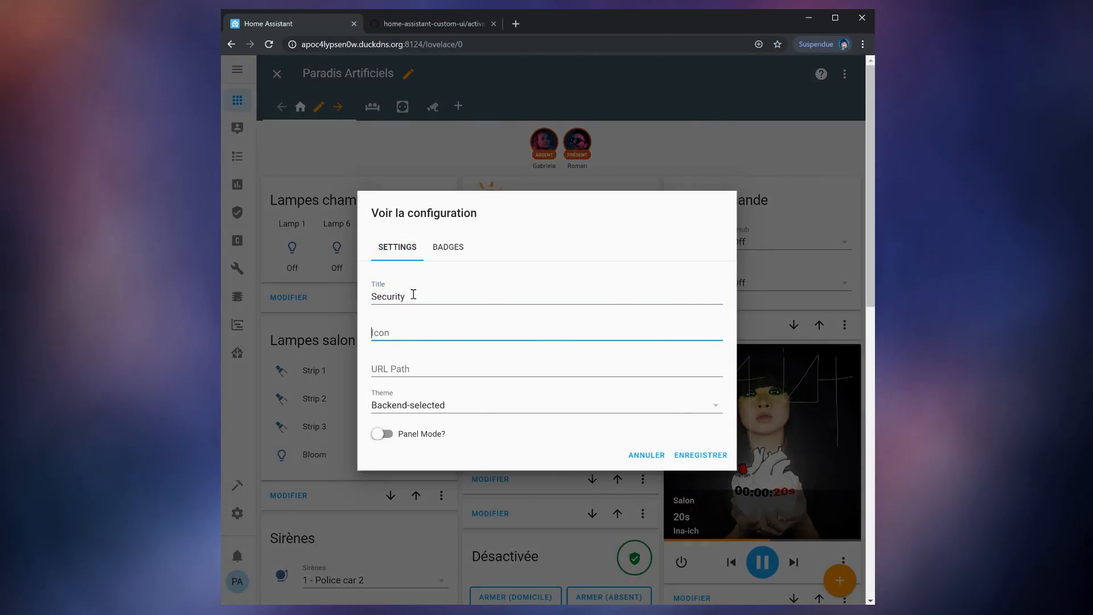
pyautogui.write('mdi:shield-home')
pyautogui.click(701, 454)
# Move the alarm panel card and the Entrée/Cuisine motion sensor card from the home view to the Security view.
pyautogui.scroll(-6, 720, 344)
pyautogui.click(642, 507)
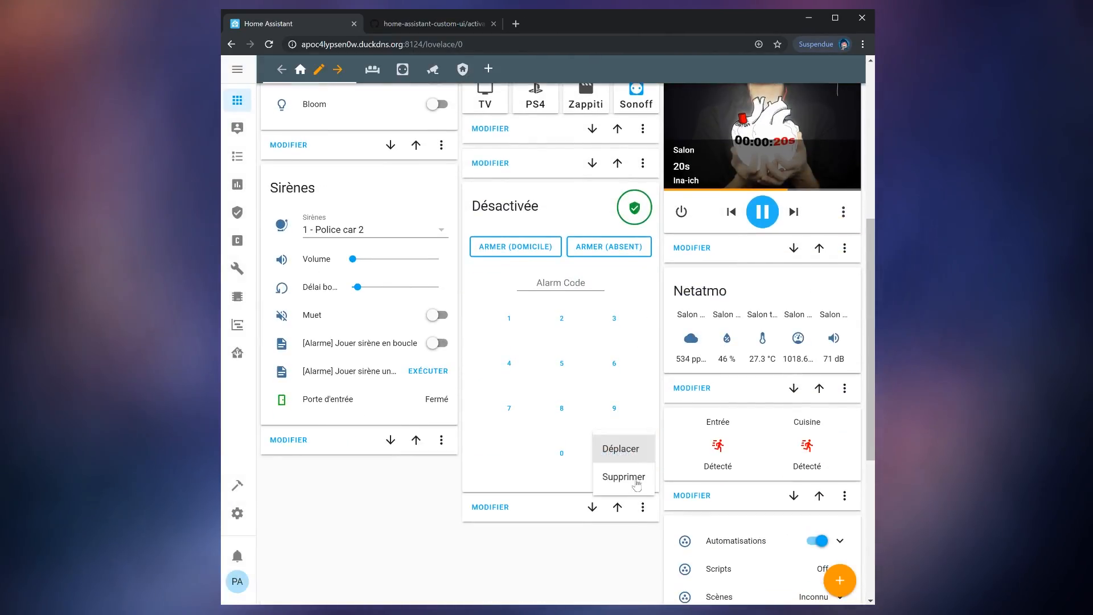
pyautogui.click(619, 446)
pyautogui.click(563, 419)
pyautogui.click(642, 294)
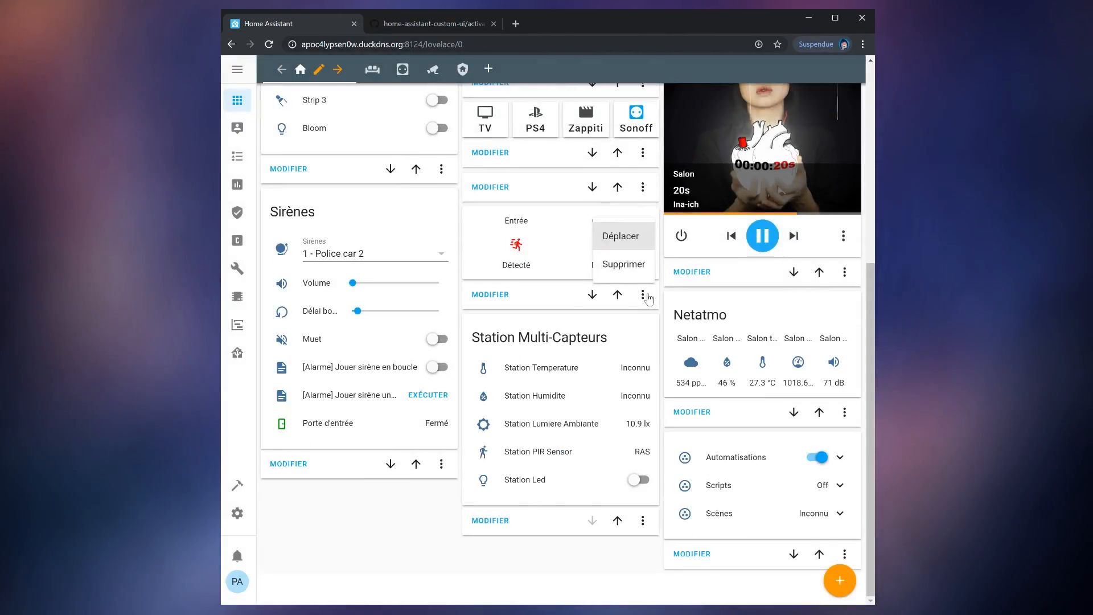
pyautogui.click(620, 235)
pyautogui.click(529, 410)
# Add sensor.couloir_template and the Porte d'entrée door sensor to the motion sensor card in the Security view and save it.
pyautogui.click(462, 106)
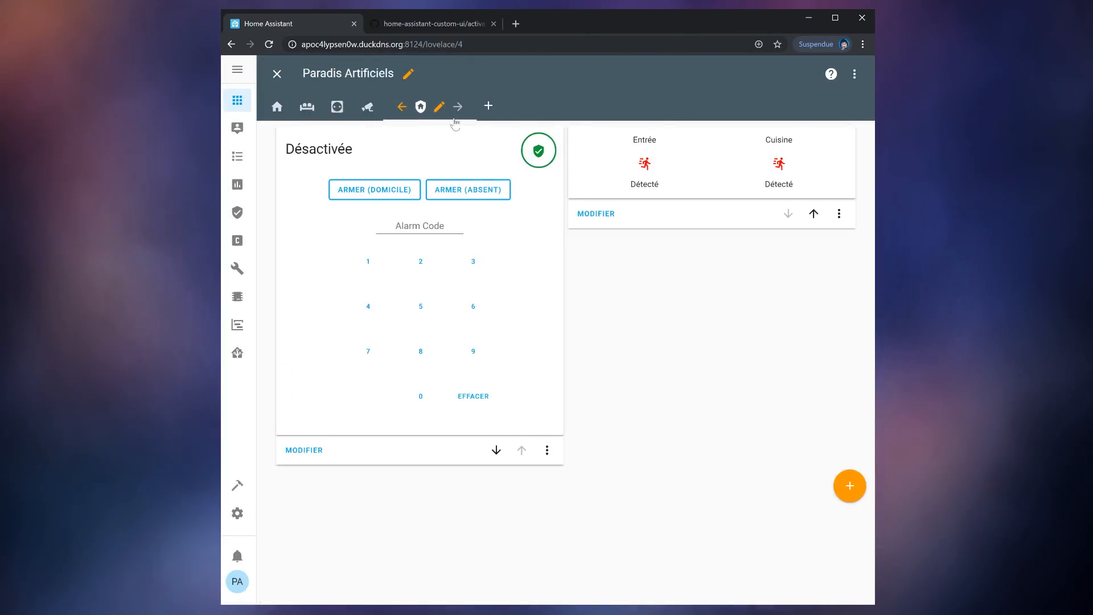
pyautogui.click(605, 213)
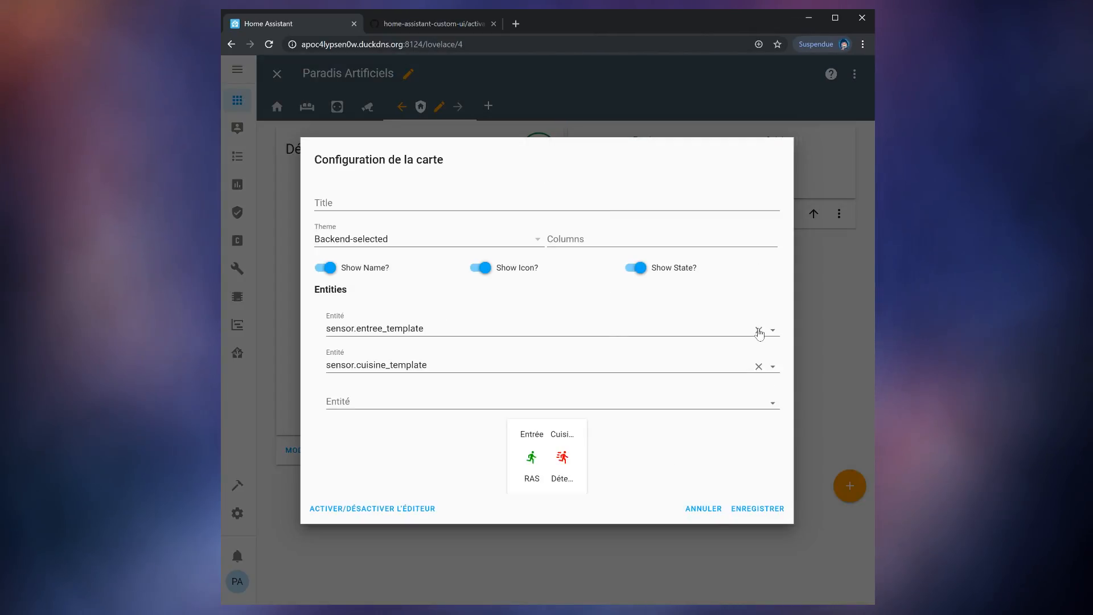
pyautogui.click(771, 399)
pyautogui.write('couloir_template')
pyautogui.click(498, 420)
pyautogui.click(498, 419)
pyautogui.write('bina')
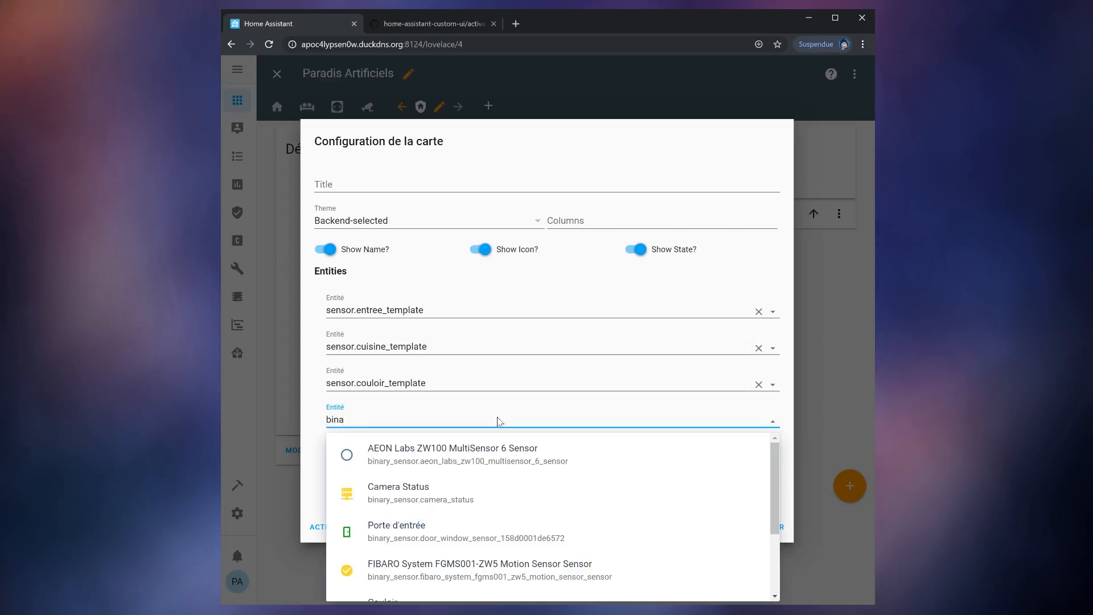
pyautogui.click(479, 532)
pyautogui.click(772, 548)
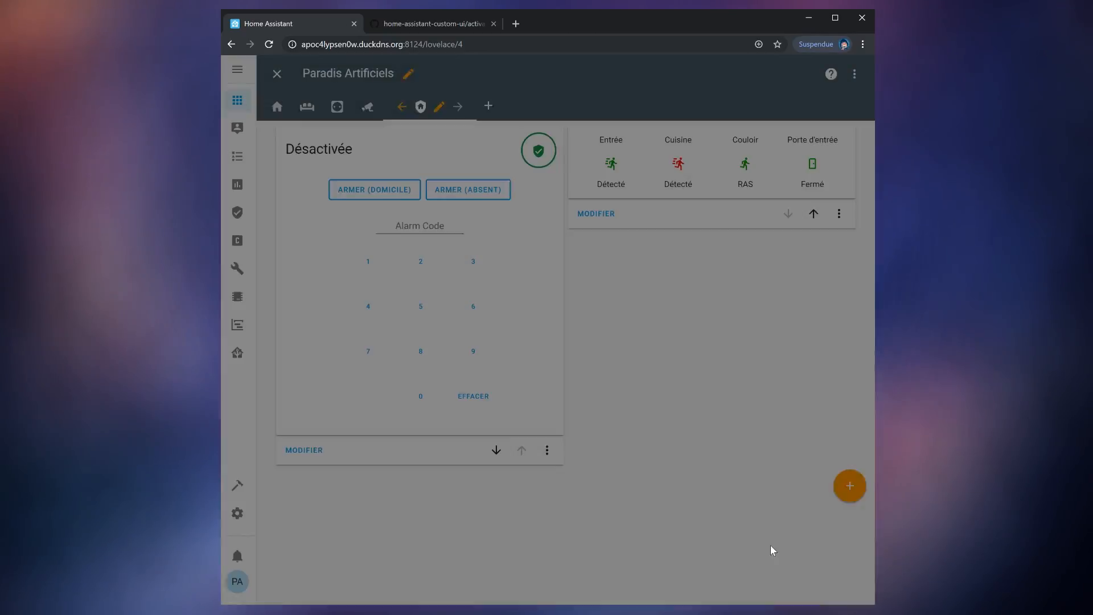